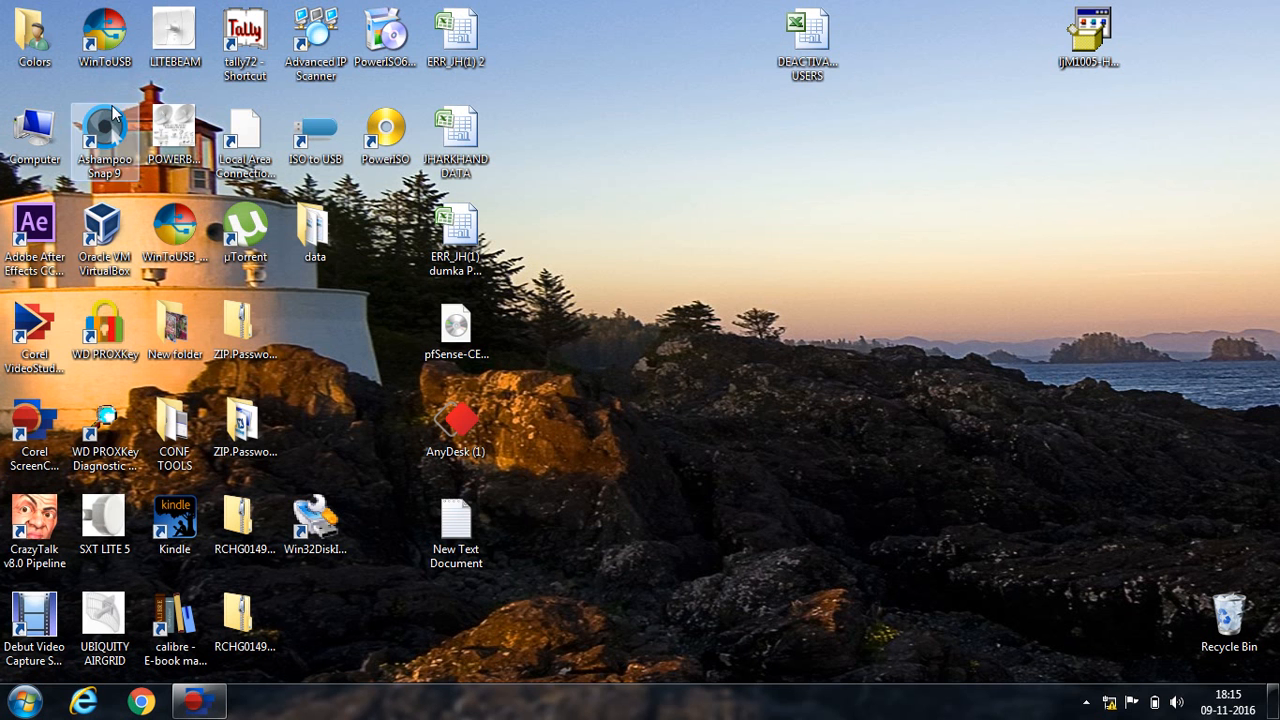
# View the LITEBEAM product photo enlarged, then close it.
pyautogui.doubleClick(156, 52)
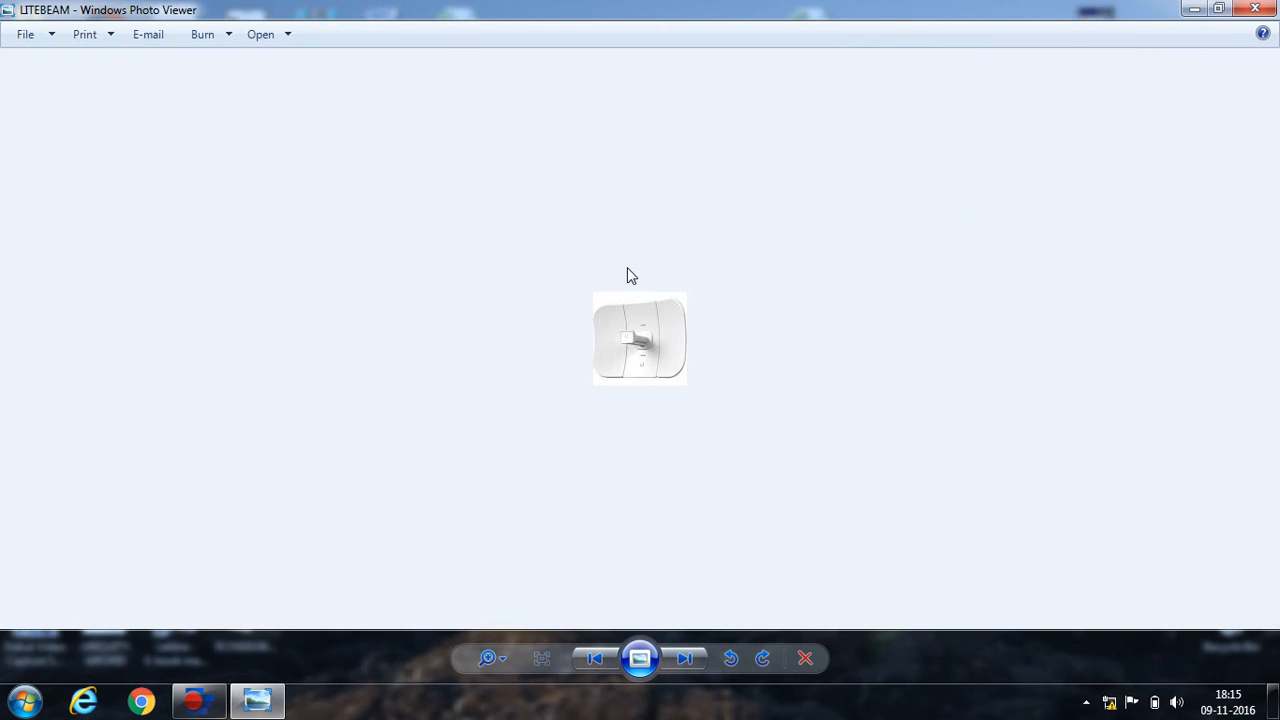
pyautogui.click(505, 660)
pyautogui.moveTo(505, 660); pyautogui.dragTo(503, 628)
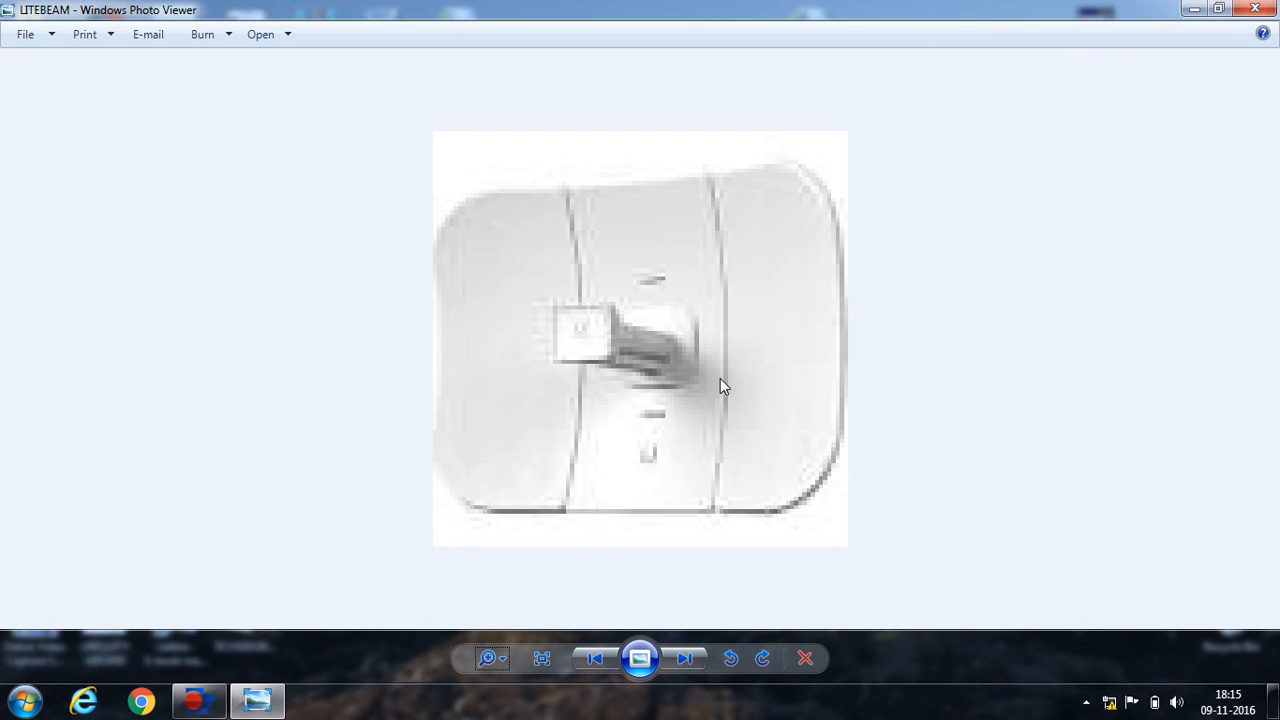
pyautogui.click(1256, 9)
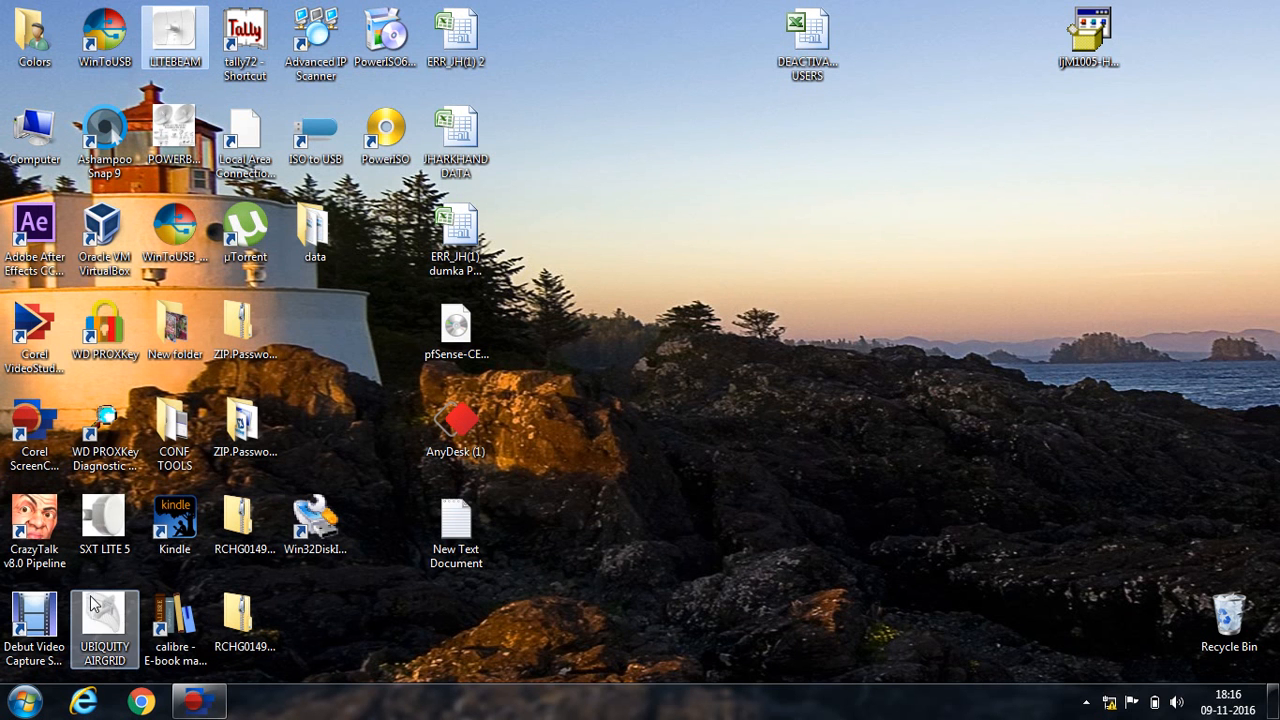
# View the UBIQUITY AIRGRID product photo enlarged, then close it.
pyautogui.doubleClick(100, 607)
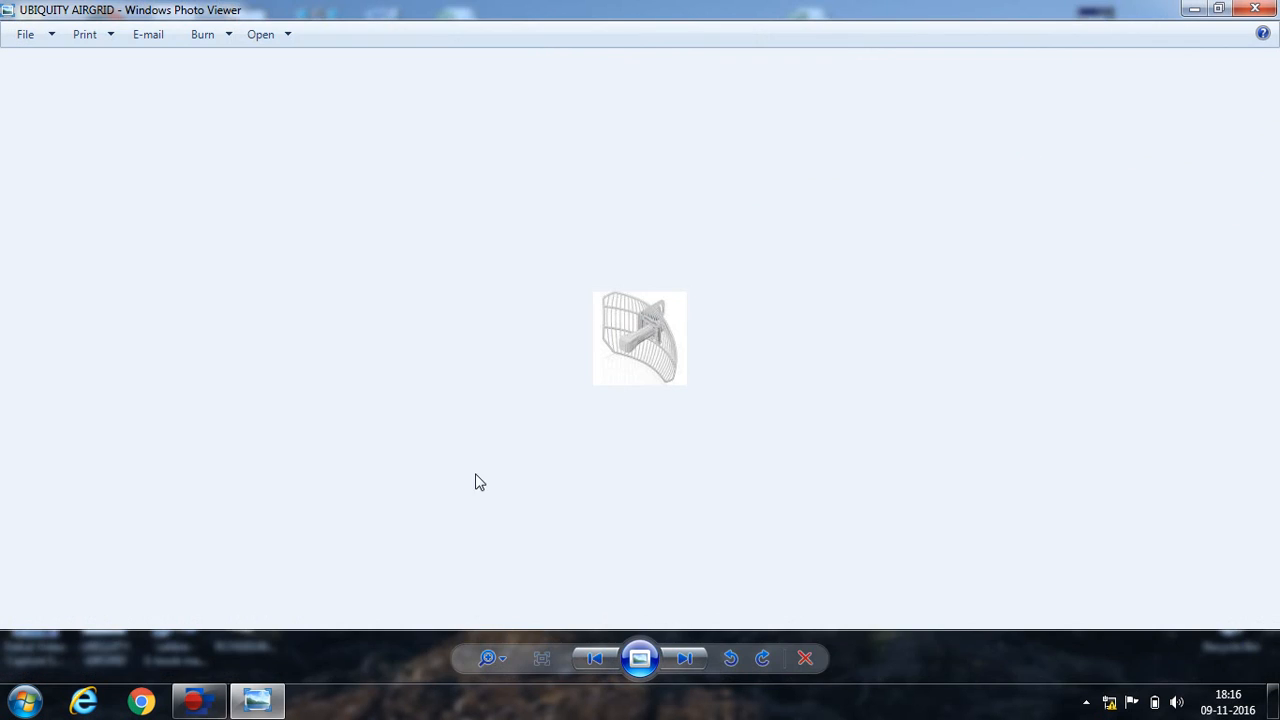
pyautogui.click(505, 660)
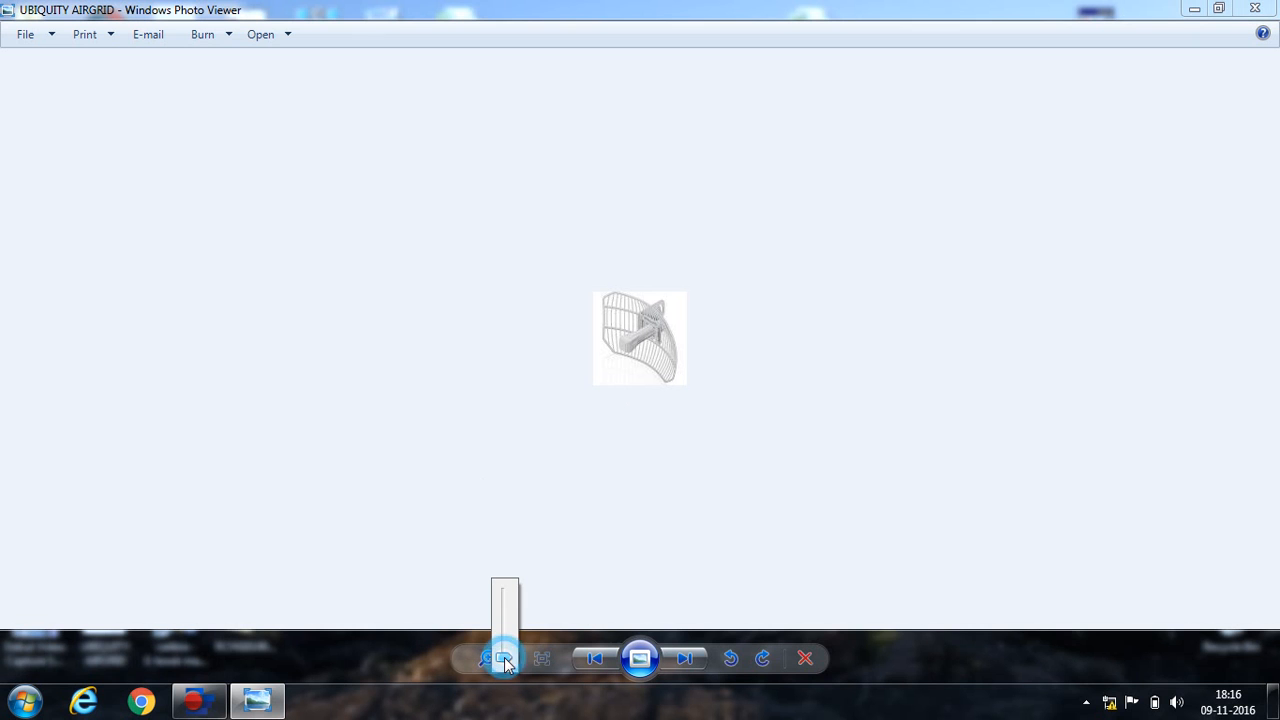
pyautogui.click(504, 659)
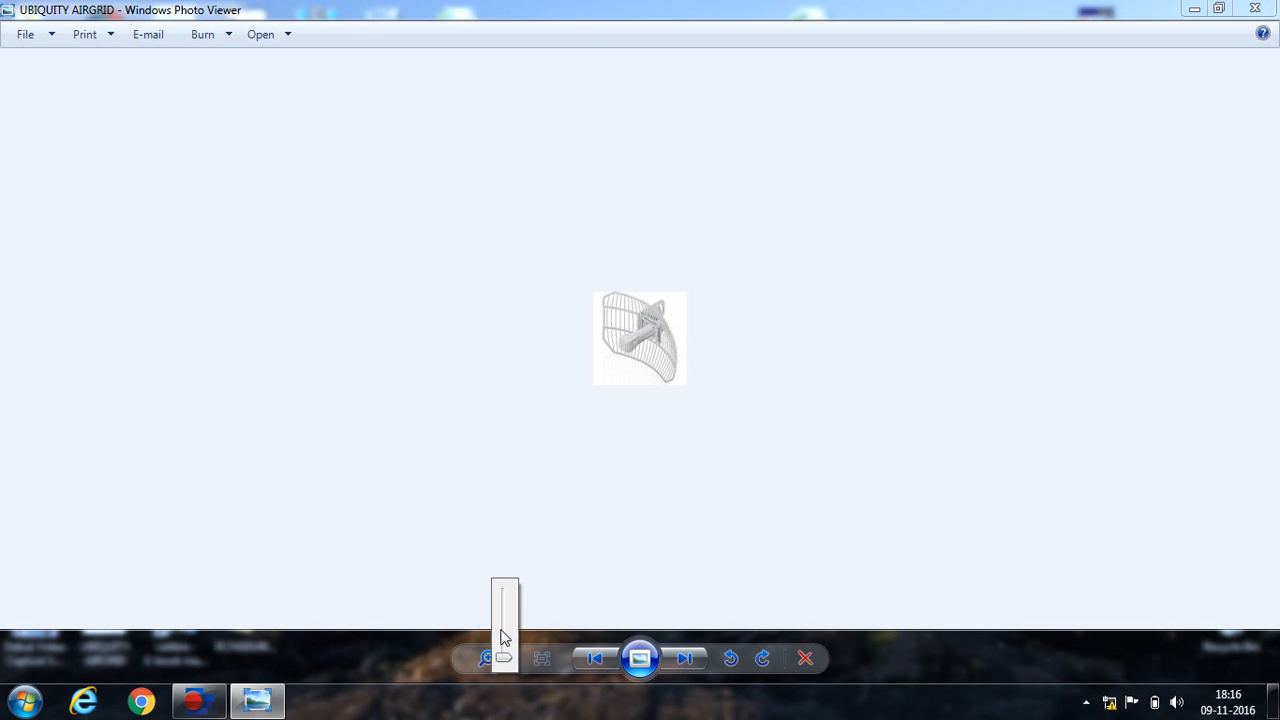
pyautogui.click(500, 630)
pyautogui.click(498, 660)
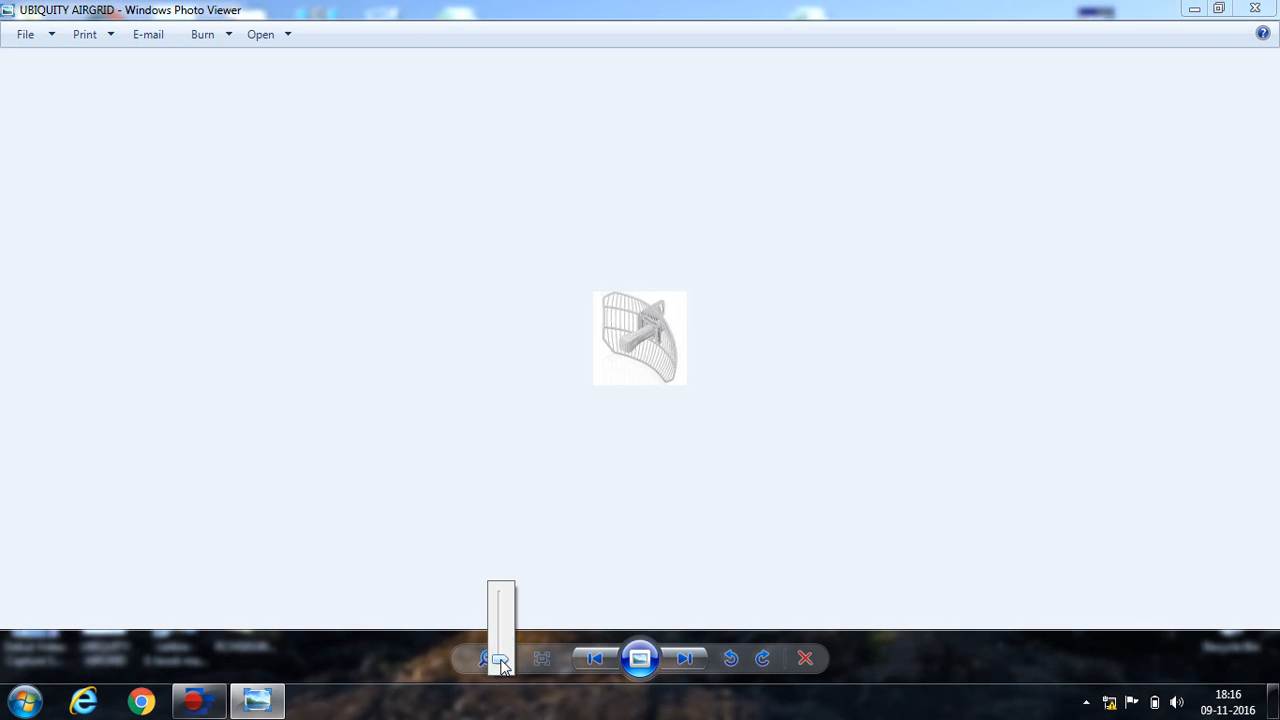
pyautogui.moveTo(500, 664)
pyautogui.mouseDown()
pyautogui.moveTo(500, 594)
pyautogui.moveTo(500, 640)
pyautogui.mouseUp()
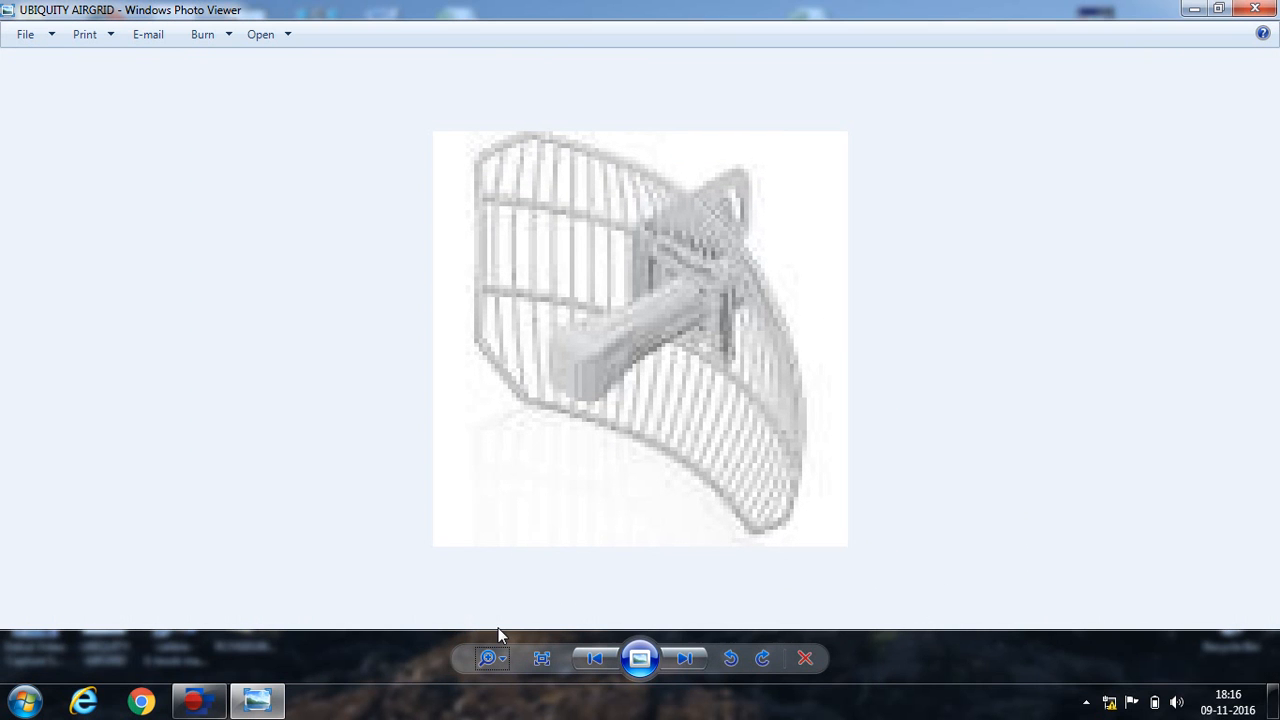
pyautogui.click(1255, 10)
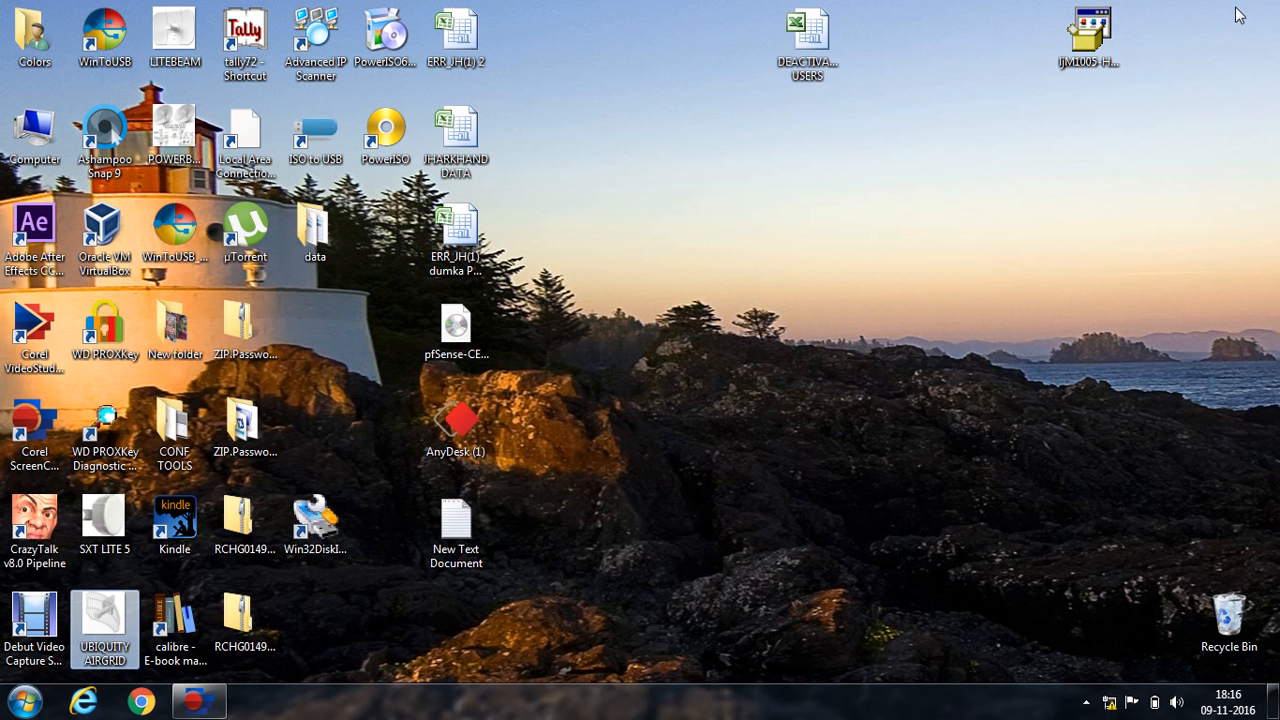
# Launch and then quit the Ubiquiti discovery tool from CONF TOOLS\ubnt-discovery-v2.4.1.
pyautogui.doubleClick(176, 443)
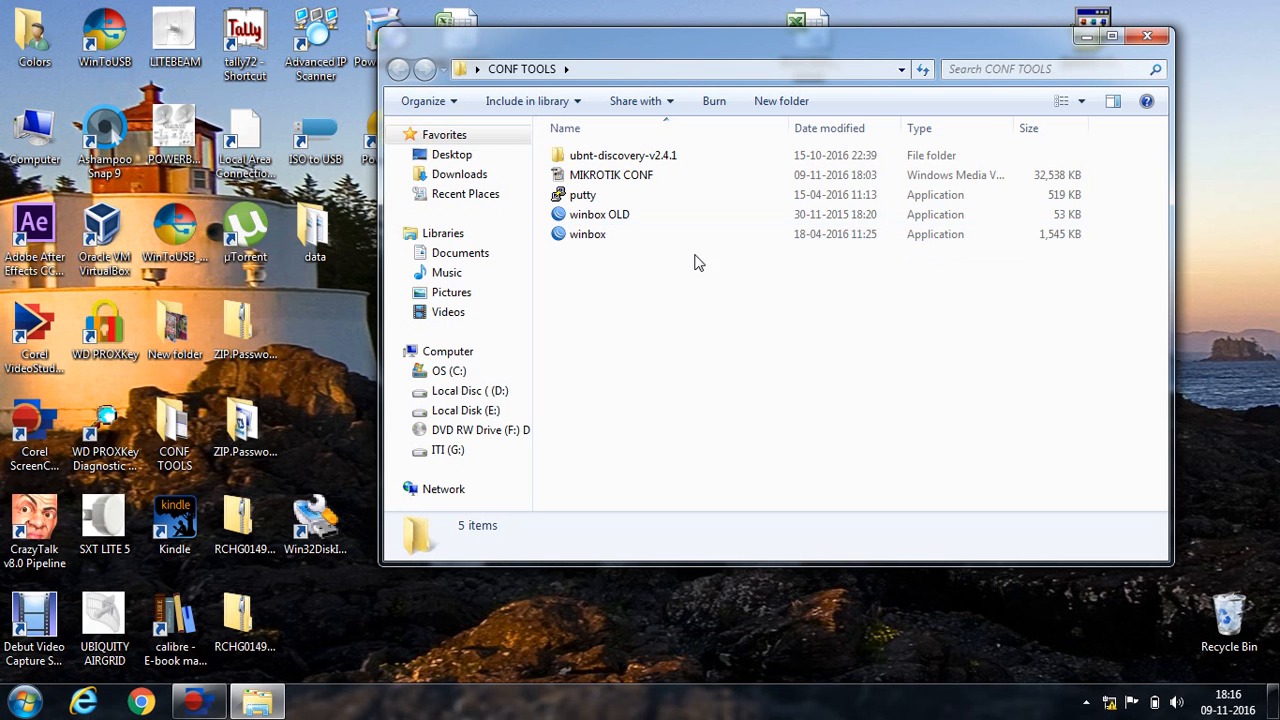
pyautogui.doubleClick(612, 157)
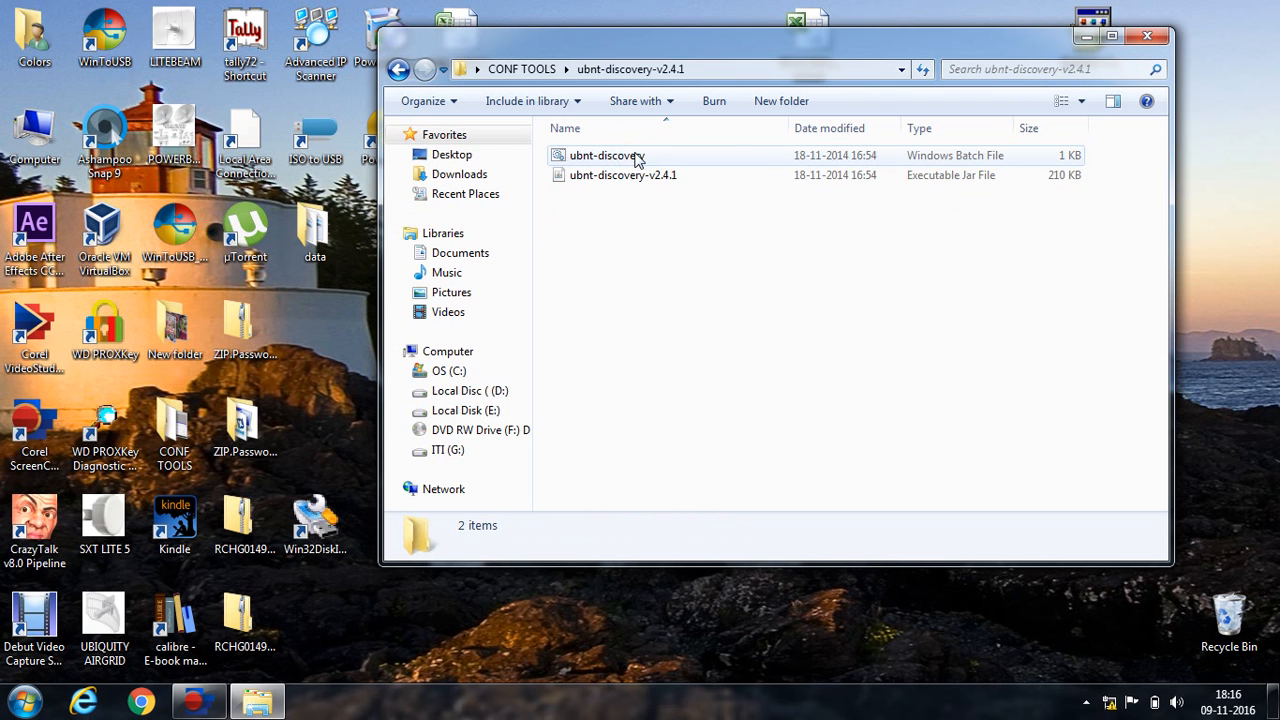
pyautogui.doubleClick(651, 183)
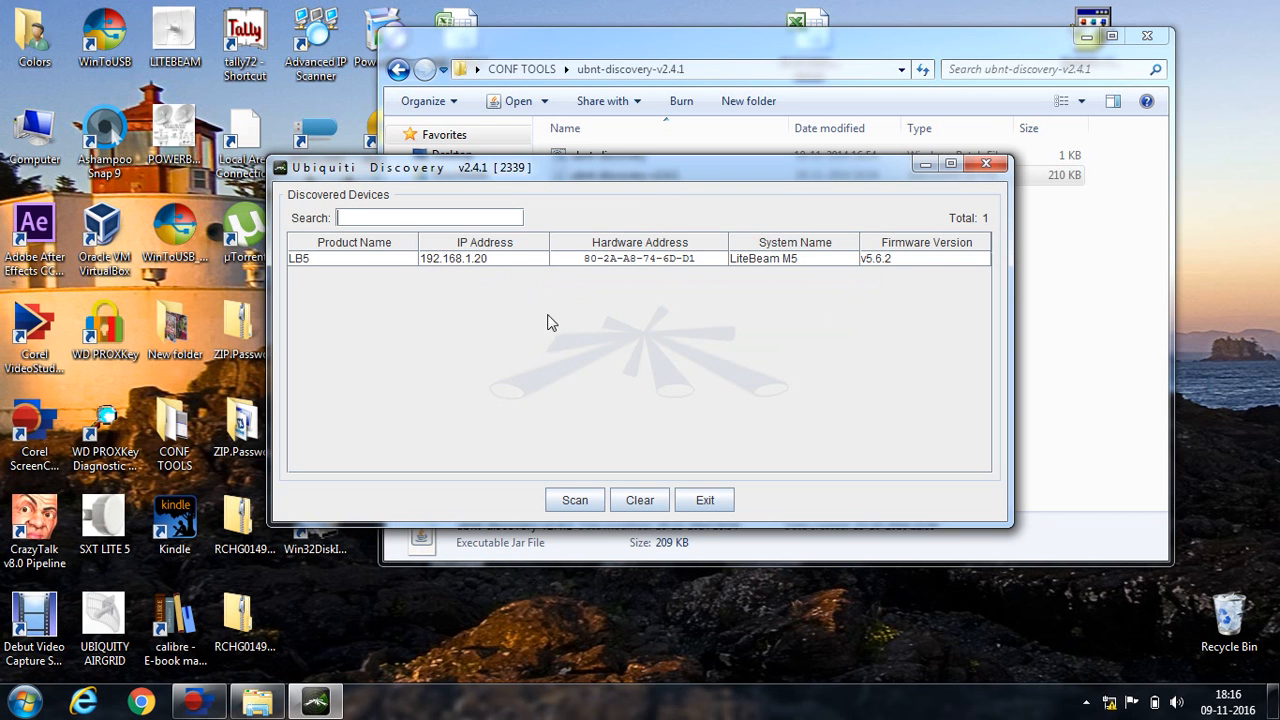
pyautogui.click(710, 502)
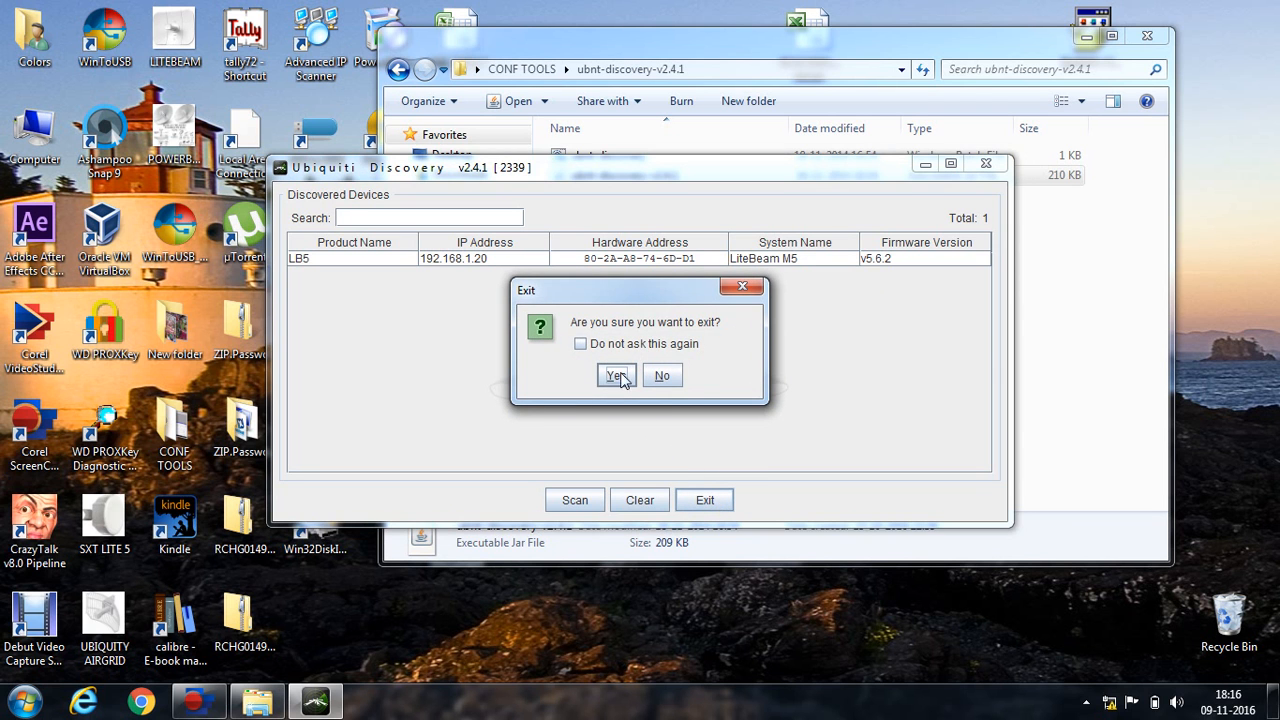
pyautogui.click(615, 376)
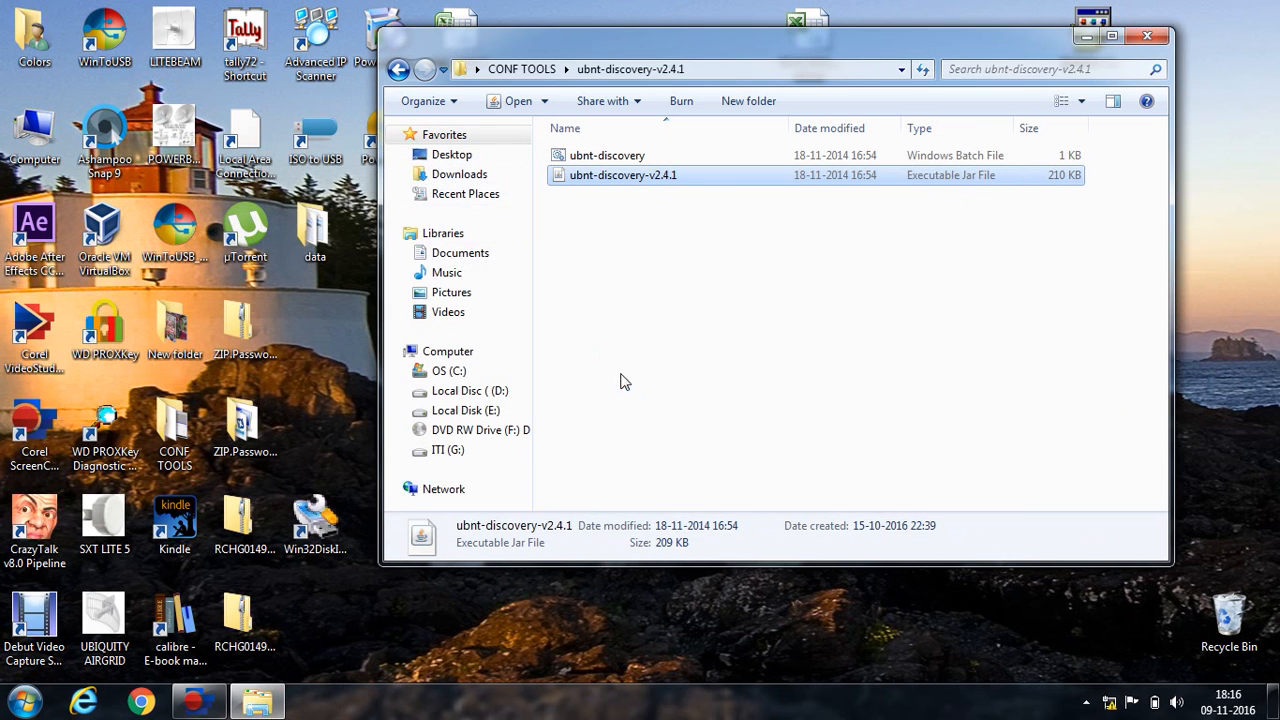
pyautogui.click(1143, 40)
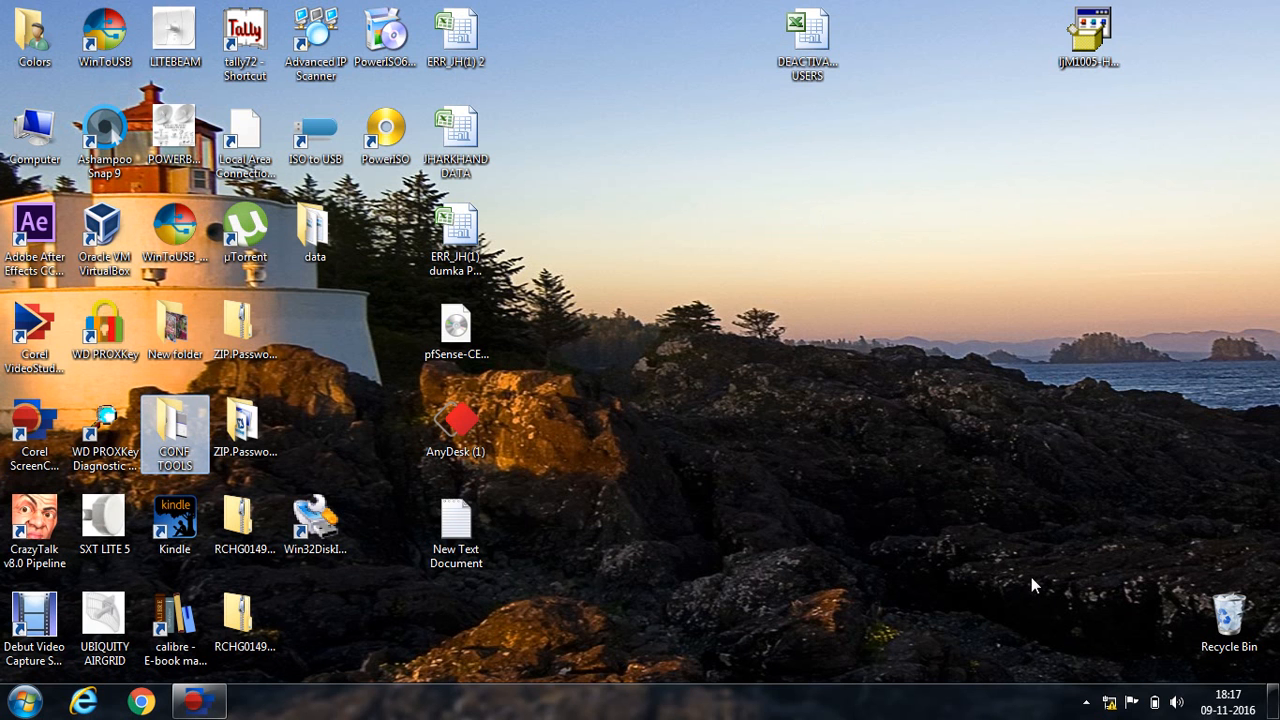
# Open the TCP/IPv4 properties of Local Area Connection via the Network and Sharing Center.
pyautogui.rightClick(1112, 705)
pyautogui.click(1125, 697)
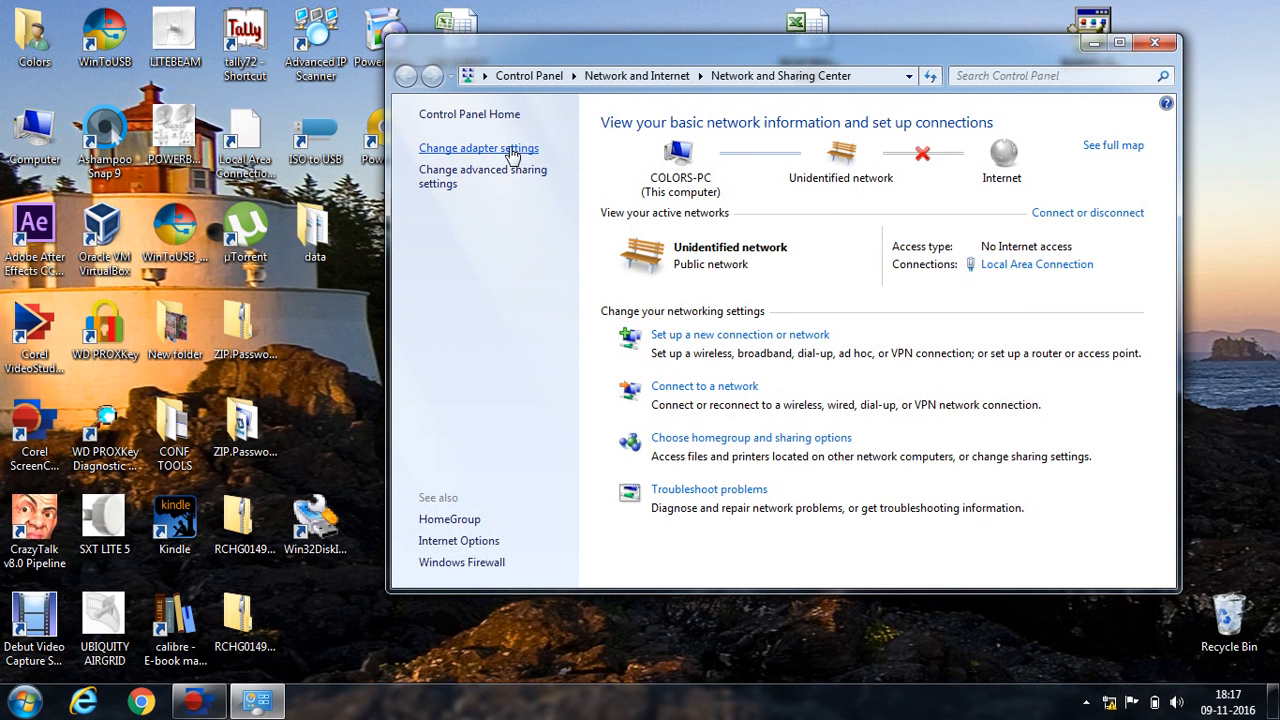
pyautogui.click(512, 152)
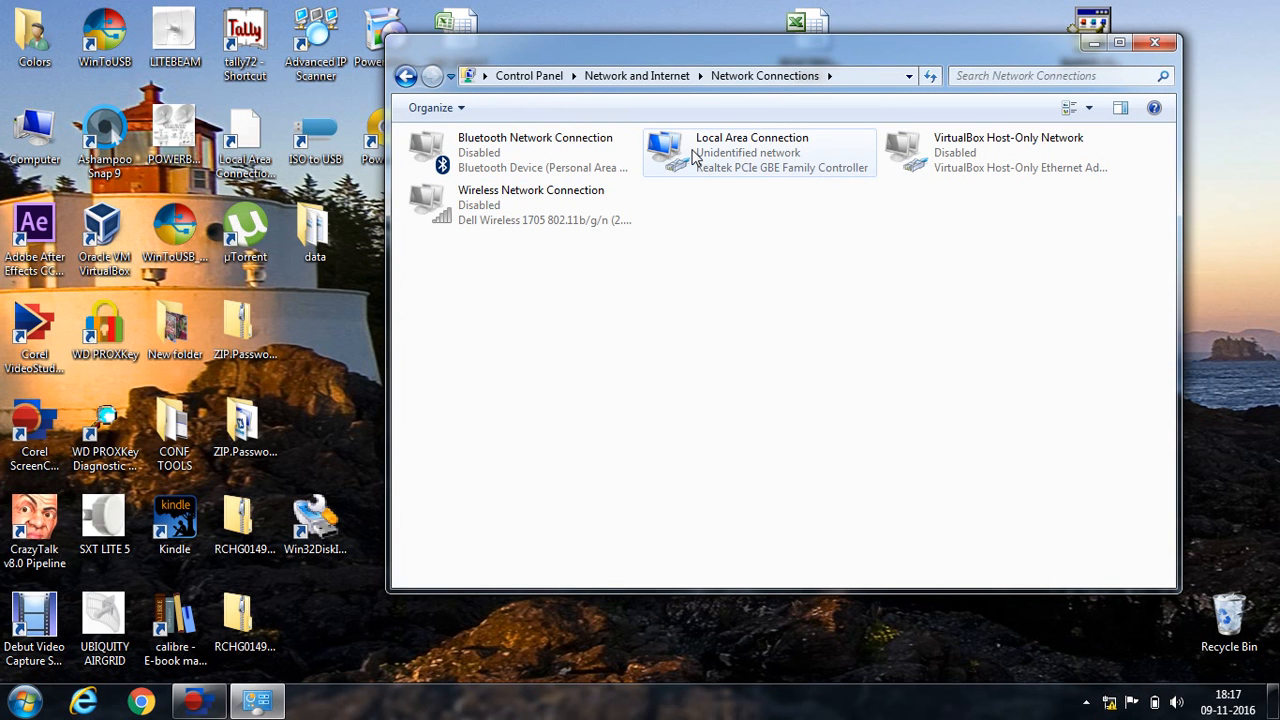
pyautogui.rightClick(695, 158)
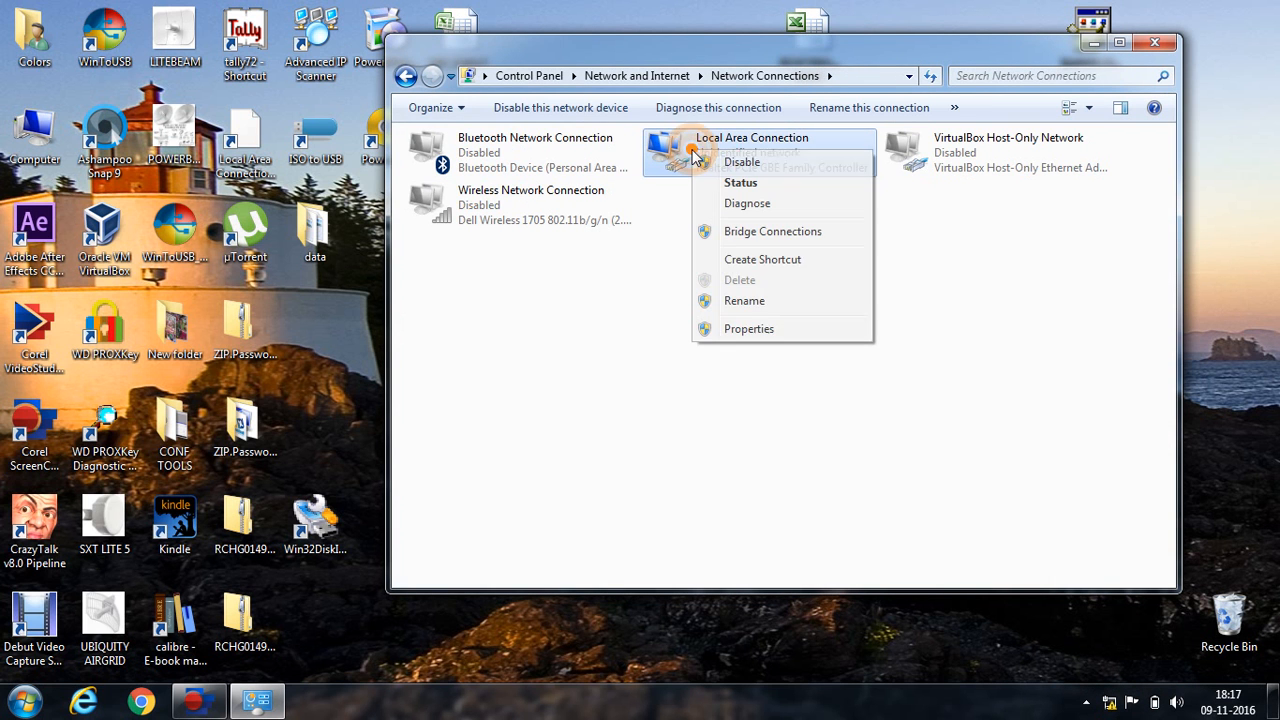
pyautogui.click(763, 330)
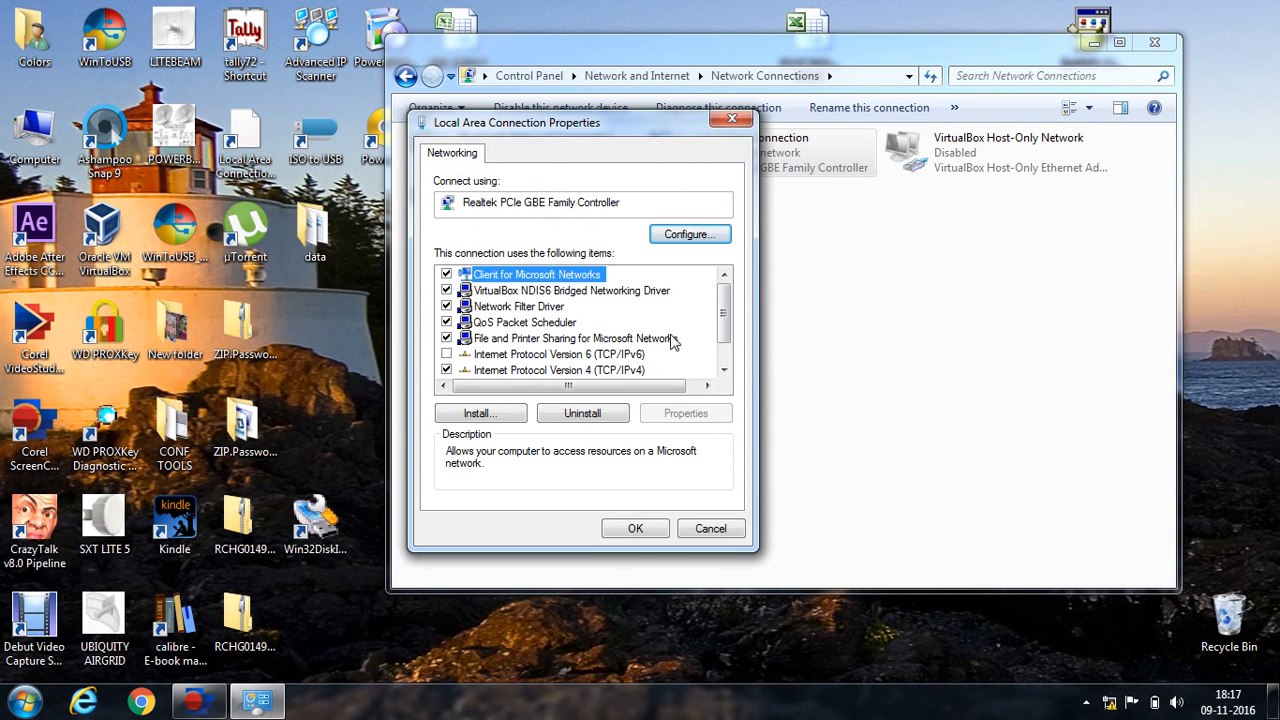
pyautogui.click(724, 370)
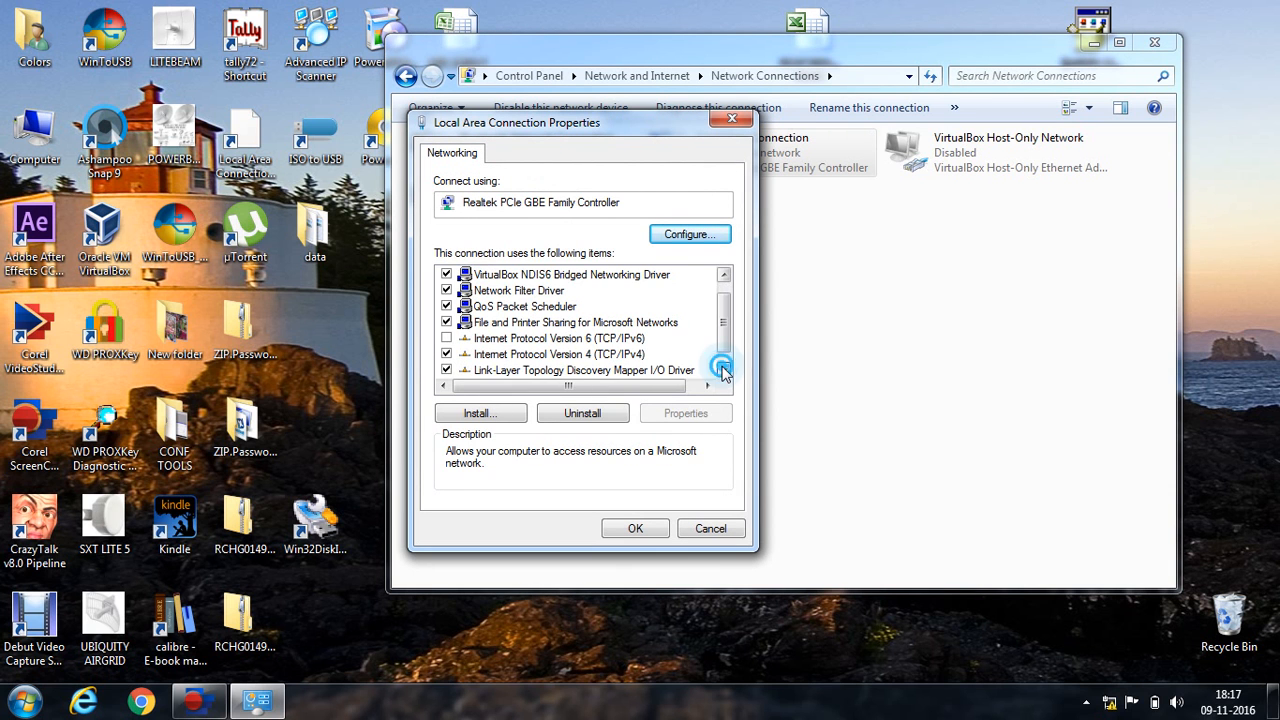
pyautogui.click(624, 355)
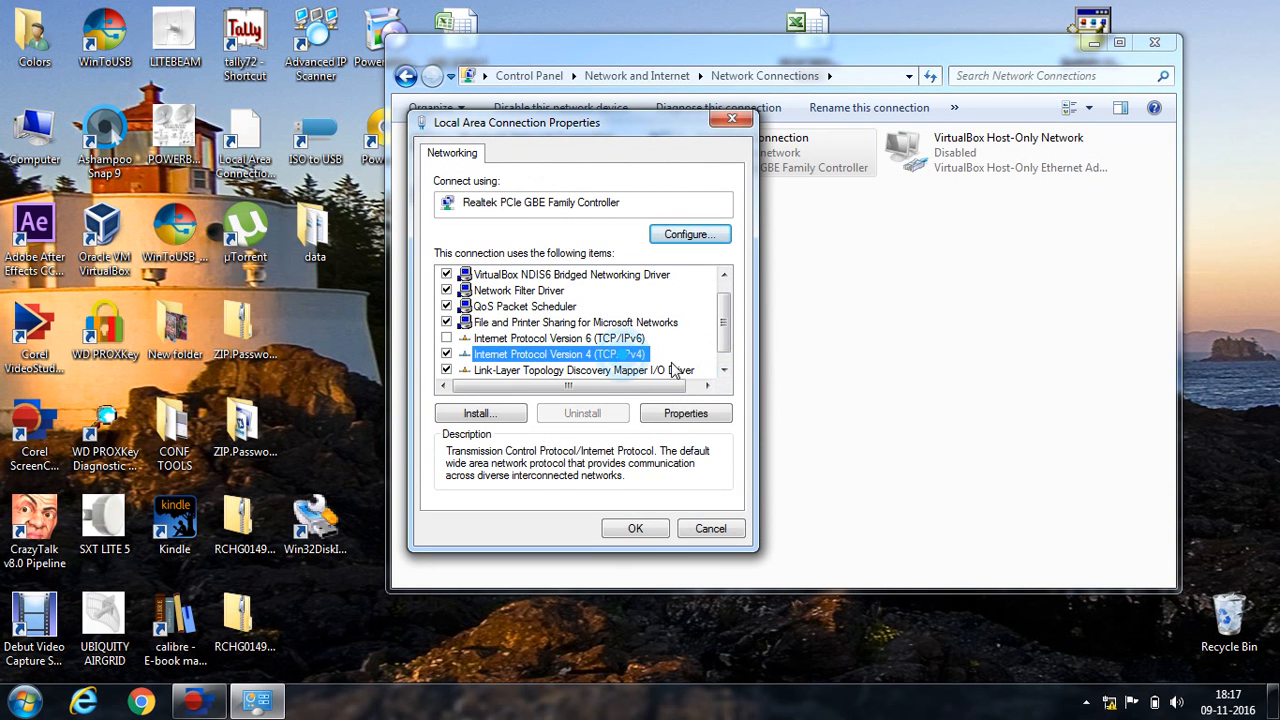
pyautogui.click(682, 416)
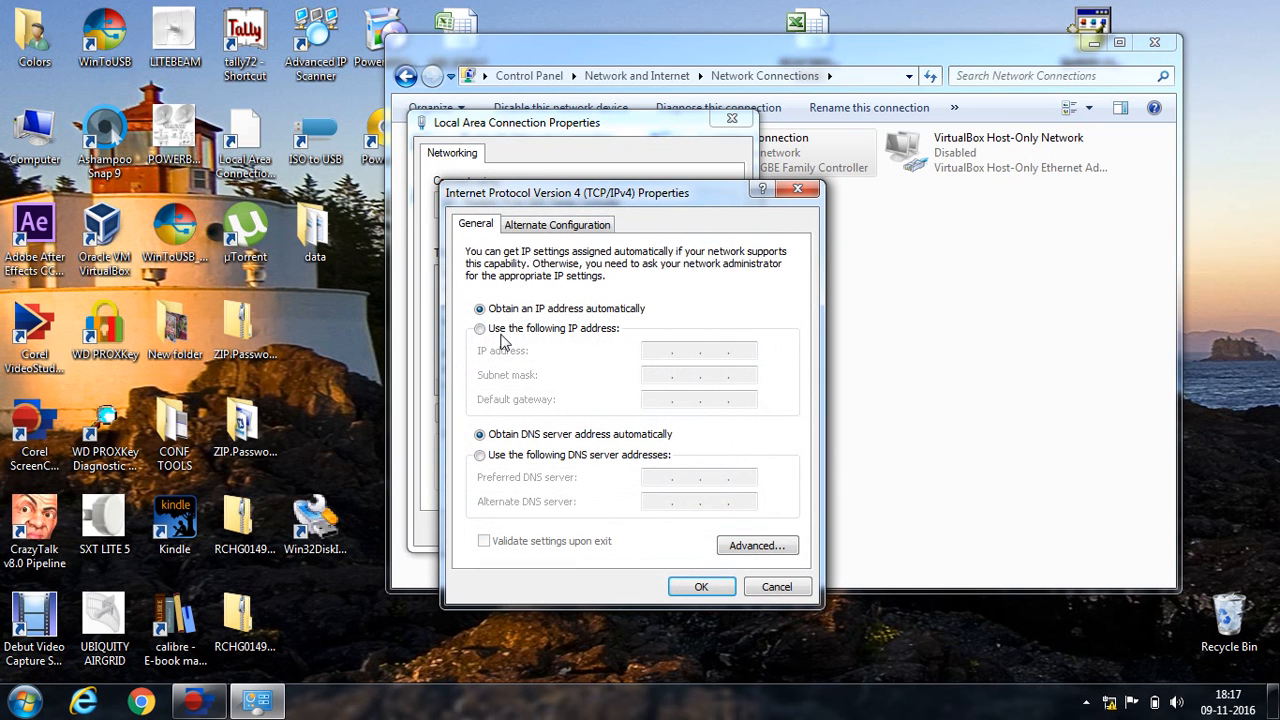
# Assign static IP 192.168.1.222 with mask 255.255.255.0 and apply, then bring up Run.
pyautogui.click(506, 330)
pyautogui.click(647, 354)
pyautogui.write('192 . 16')
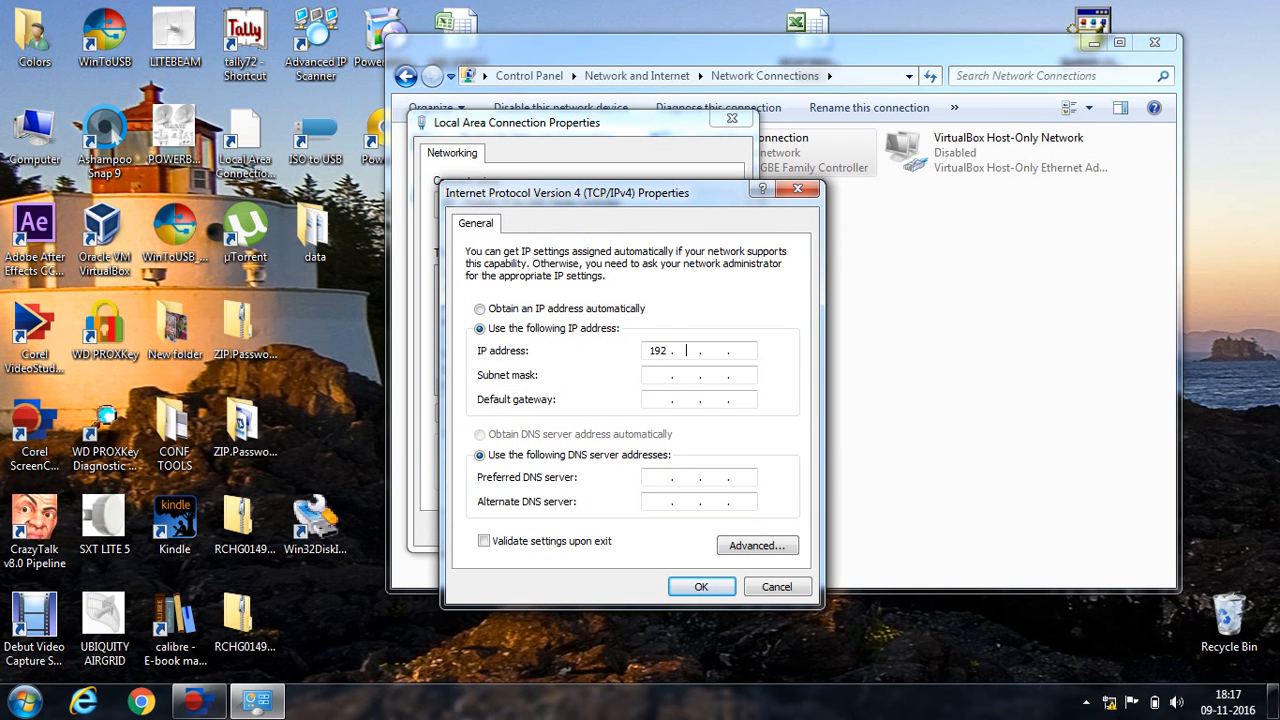
pyautogui.write('8 . 1')
pyautogui.write('222')
pyautogui.press('Tab')
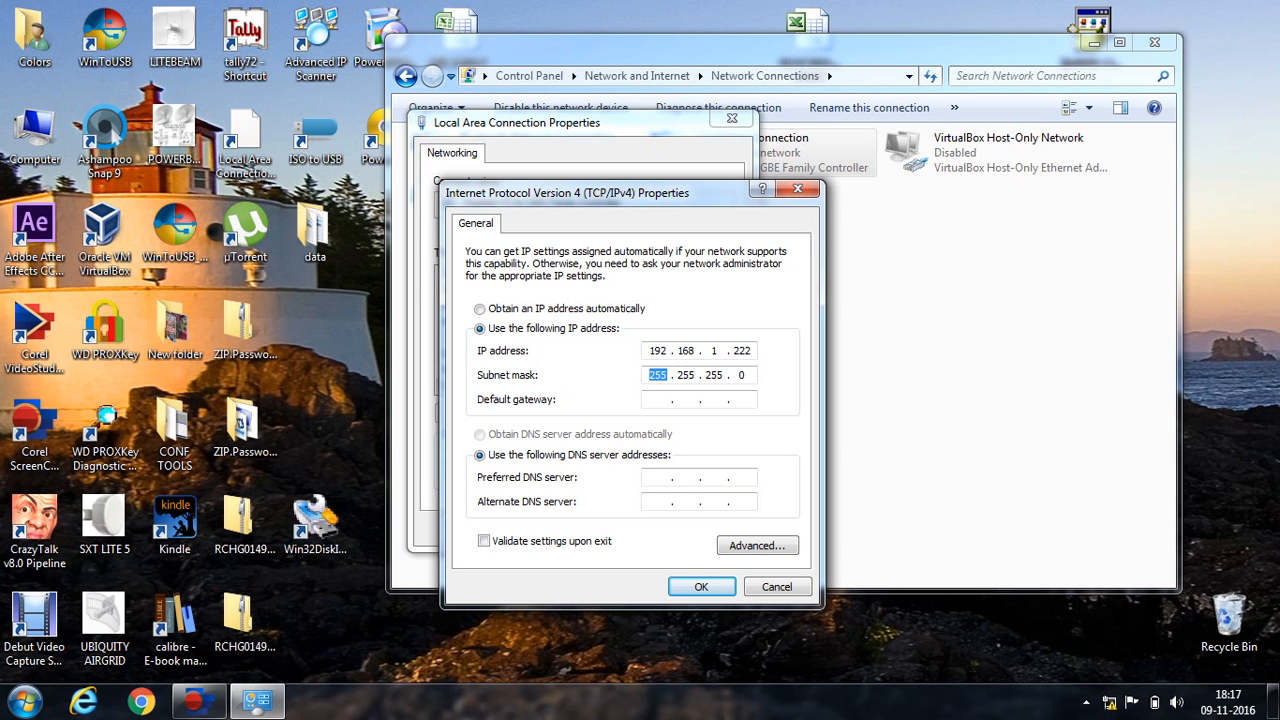
pyautogui.press('Tab')
pyautogui.click(701, 587)
pyautogui.click(648, 528)
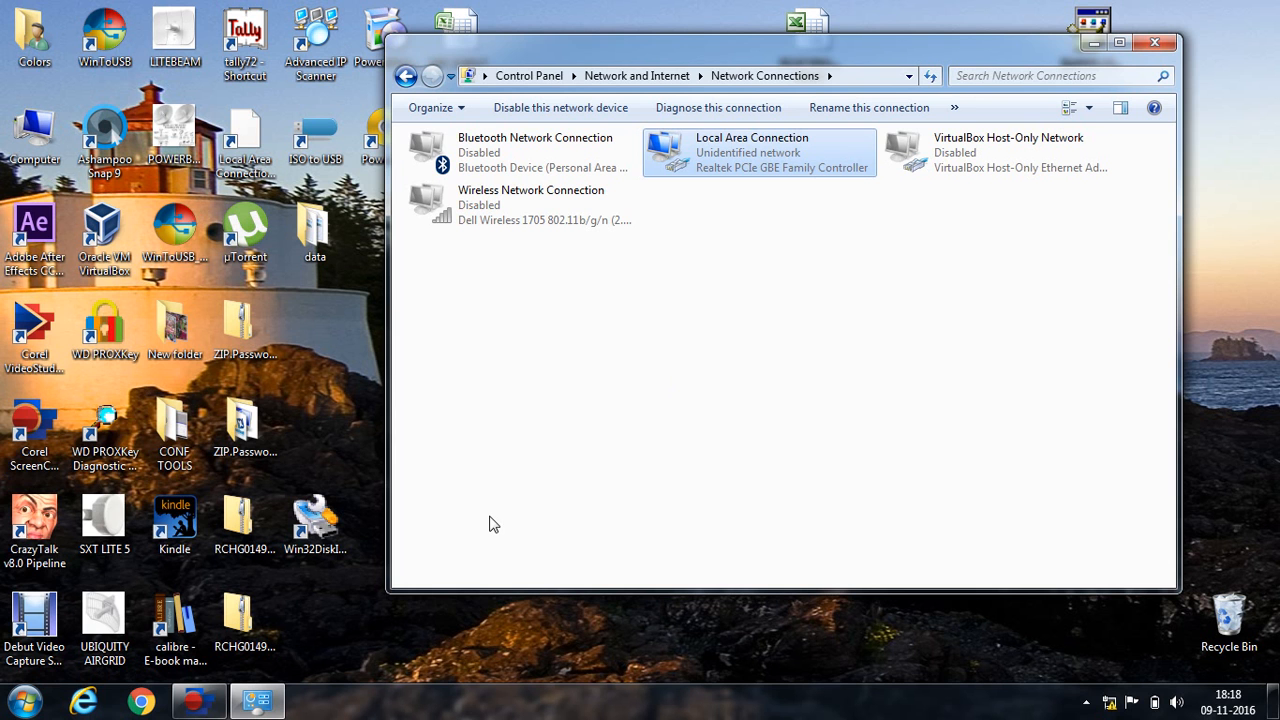
pyautogui.press('super+r')
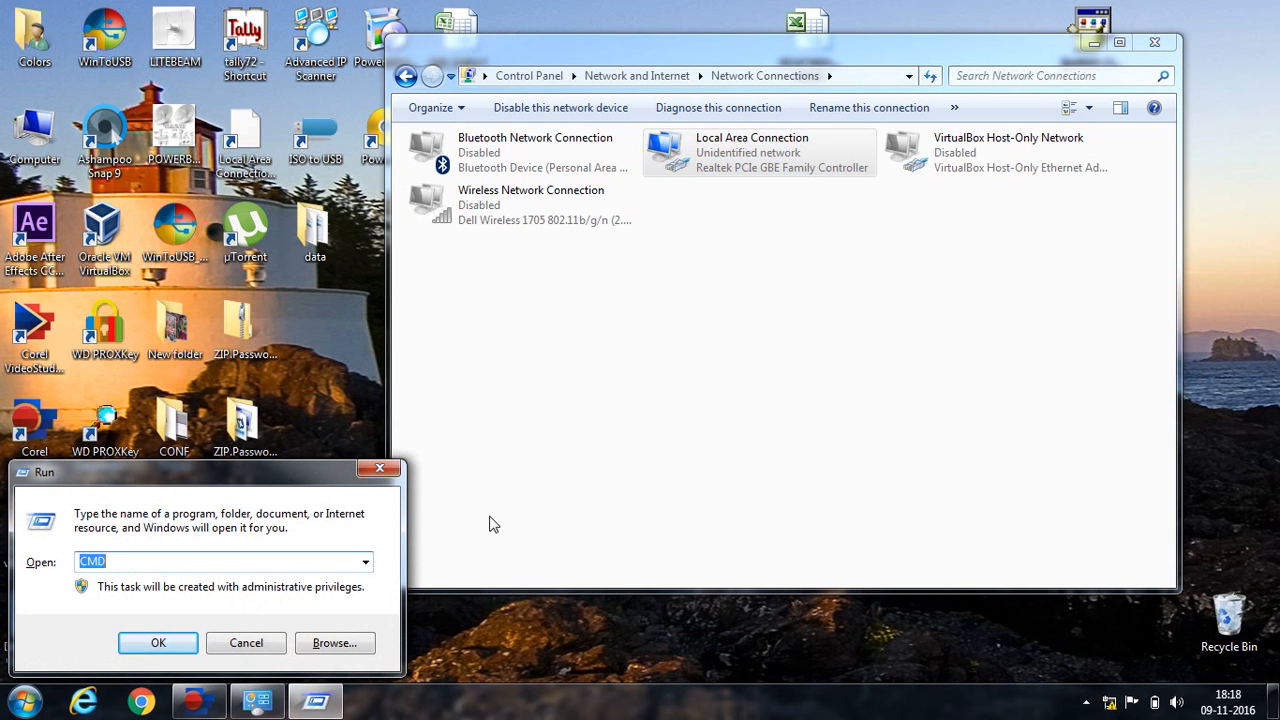
# Open an administrator Command Prompt via Run and ping 192.168.1.20, getting four replies.
pyautogui.click(384, 469)
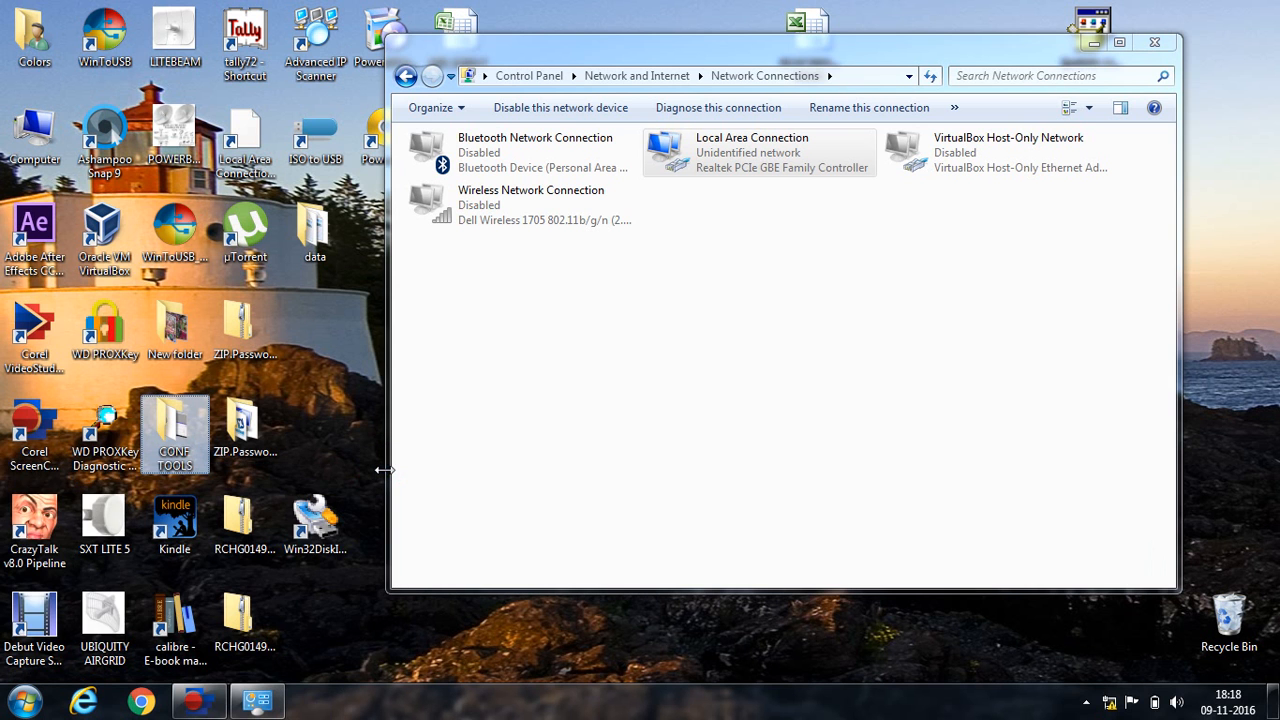
pyautogui.press('super+r')
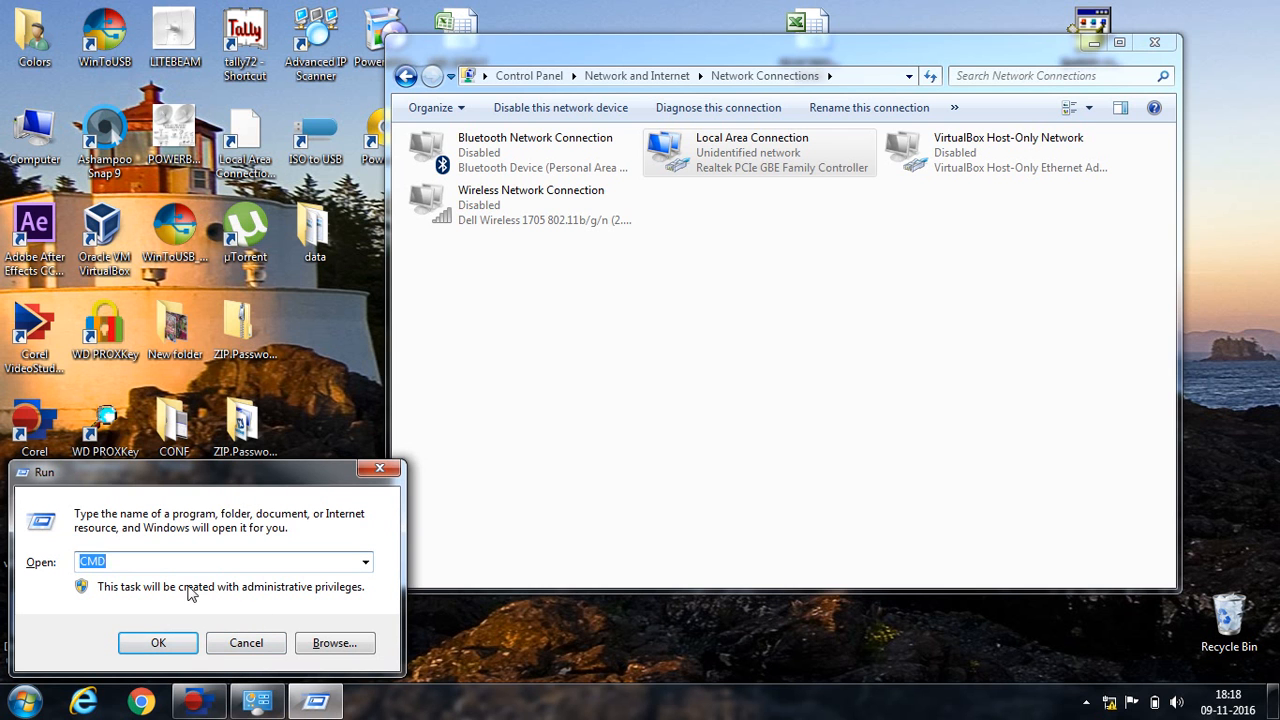
pyautogui.write('c')
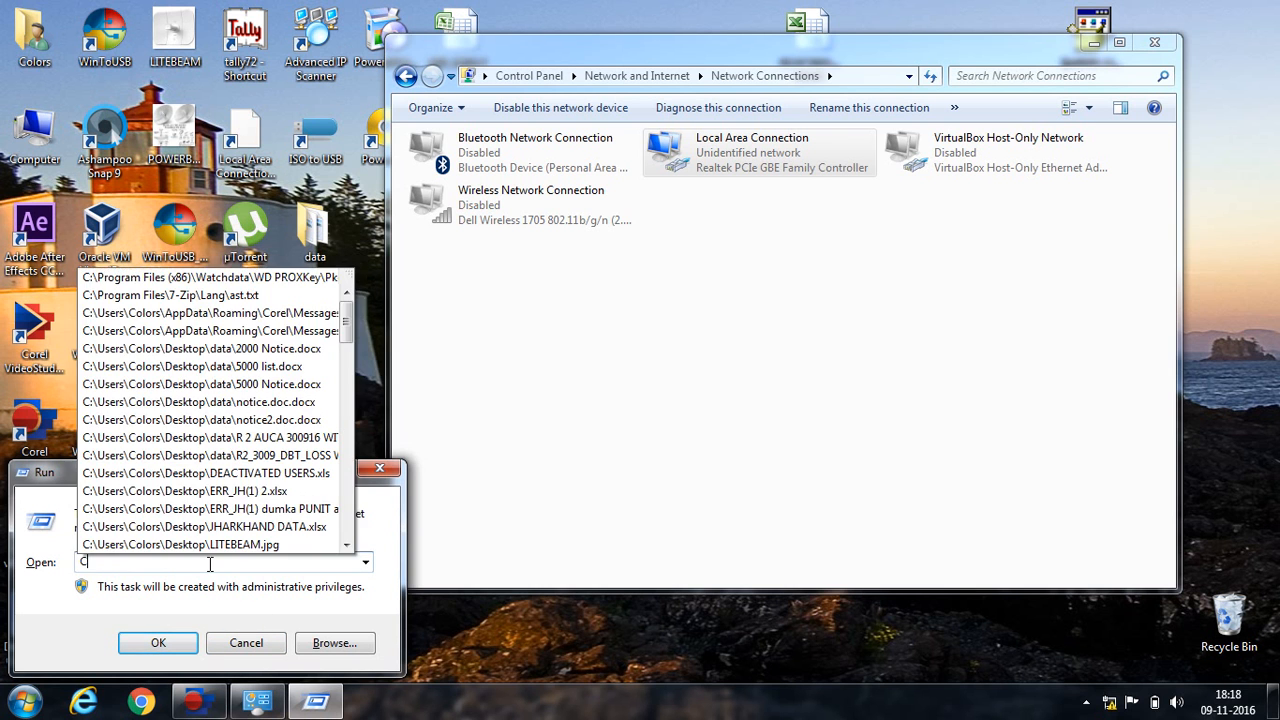
pyautogui.press('BackSpace')
pyautogui.write('cmd')
pyautogui.press('Escape')
pyautogui.press('Return')
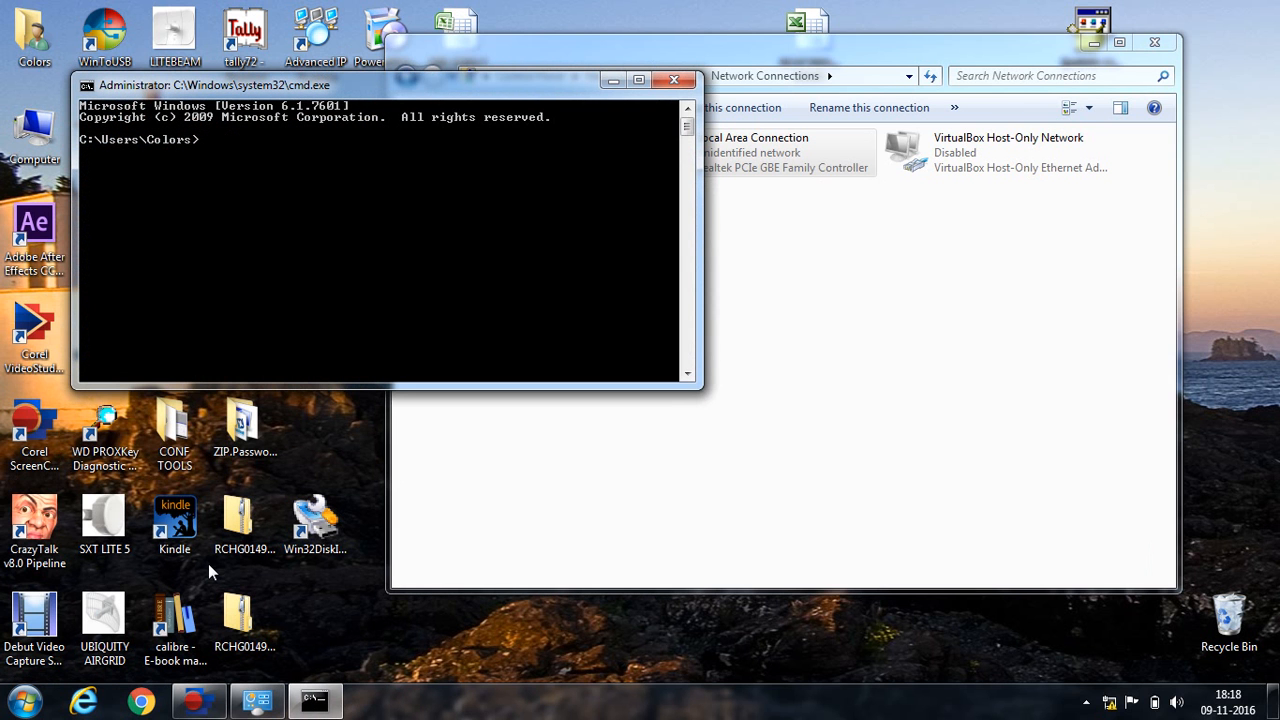
pyautogui.write('ping 192.168.1.20')
pyautogui.press('Return')
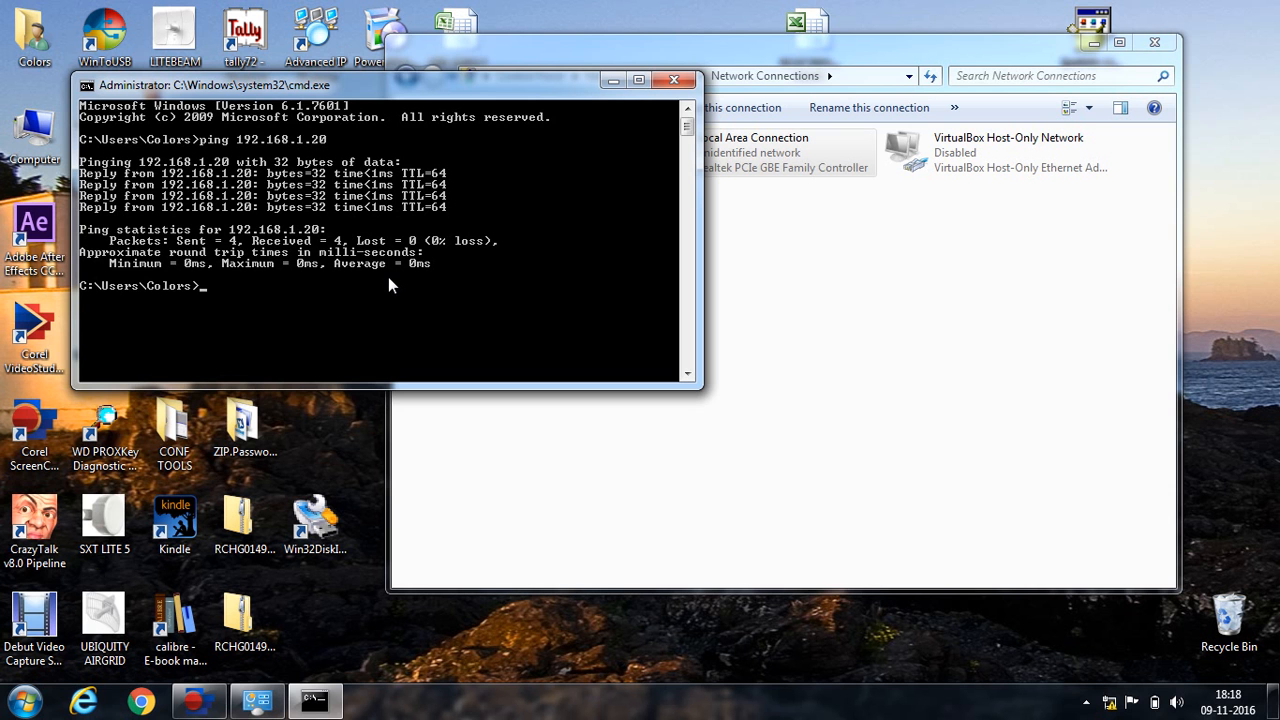
# Close Command Prompt and open Chrome maximized, dismissing the restore-pages prompt.
pyautogui.click(667, 76)
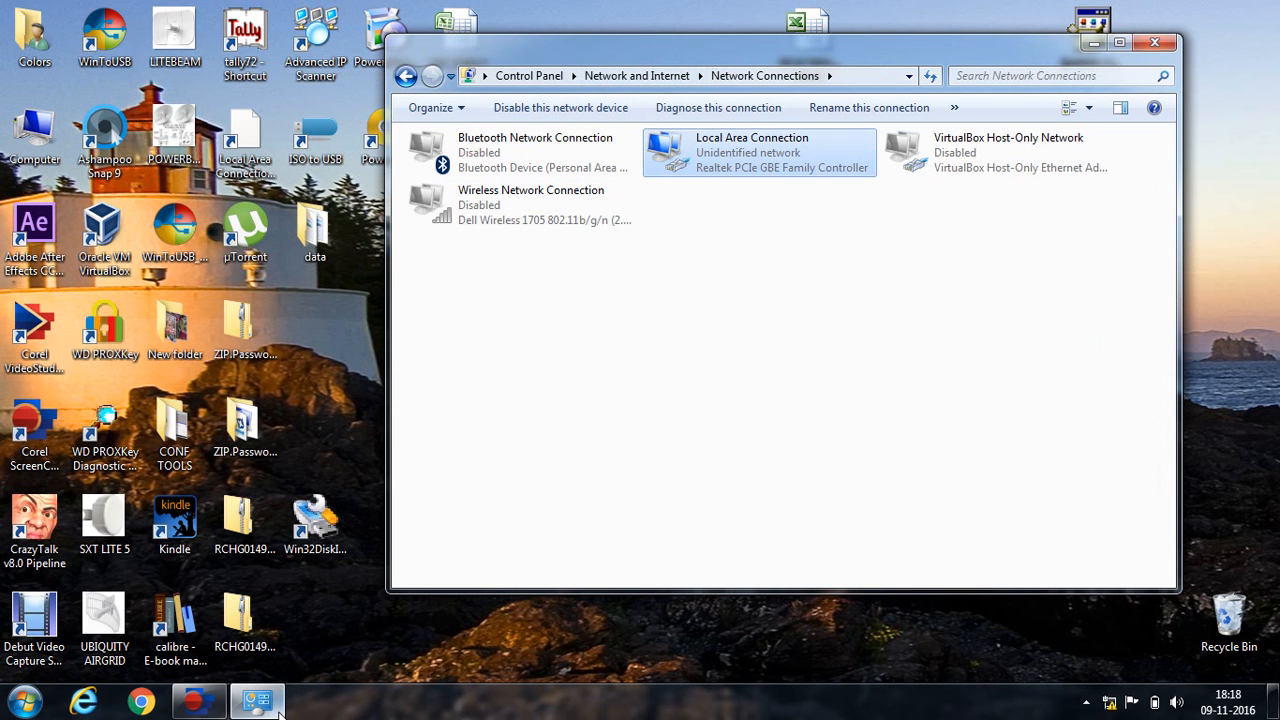
pyautogui.click(142, 704)
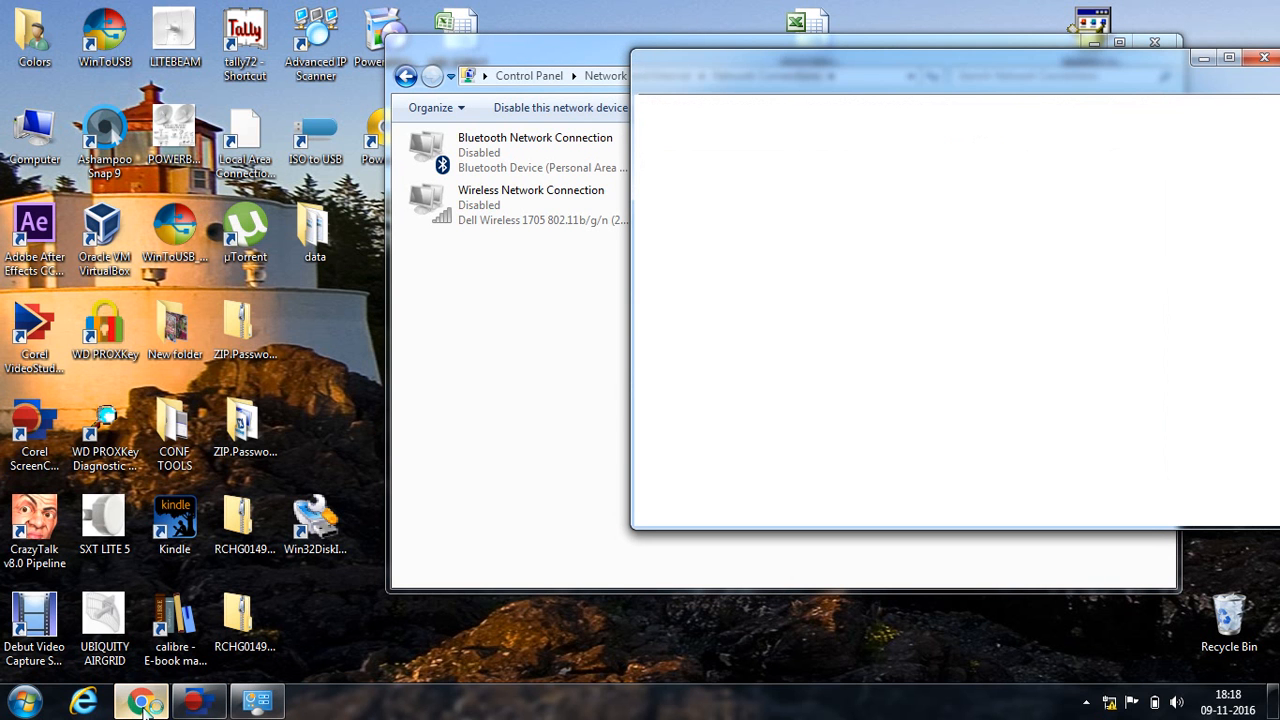
pyautogui.click(1229, 58)
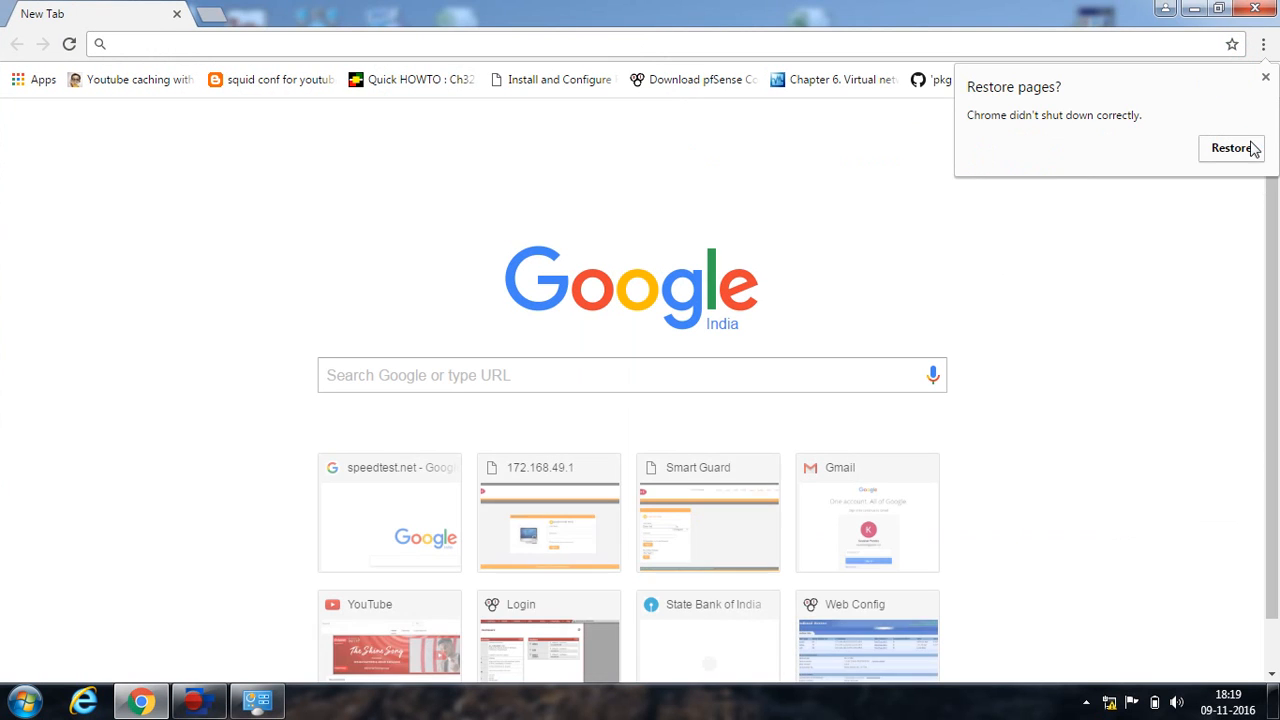
pyautogui.click(1265, 77)
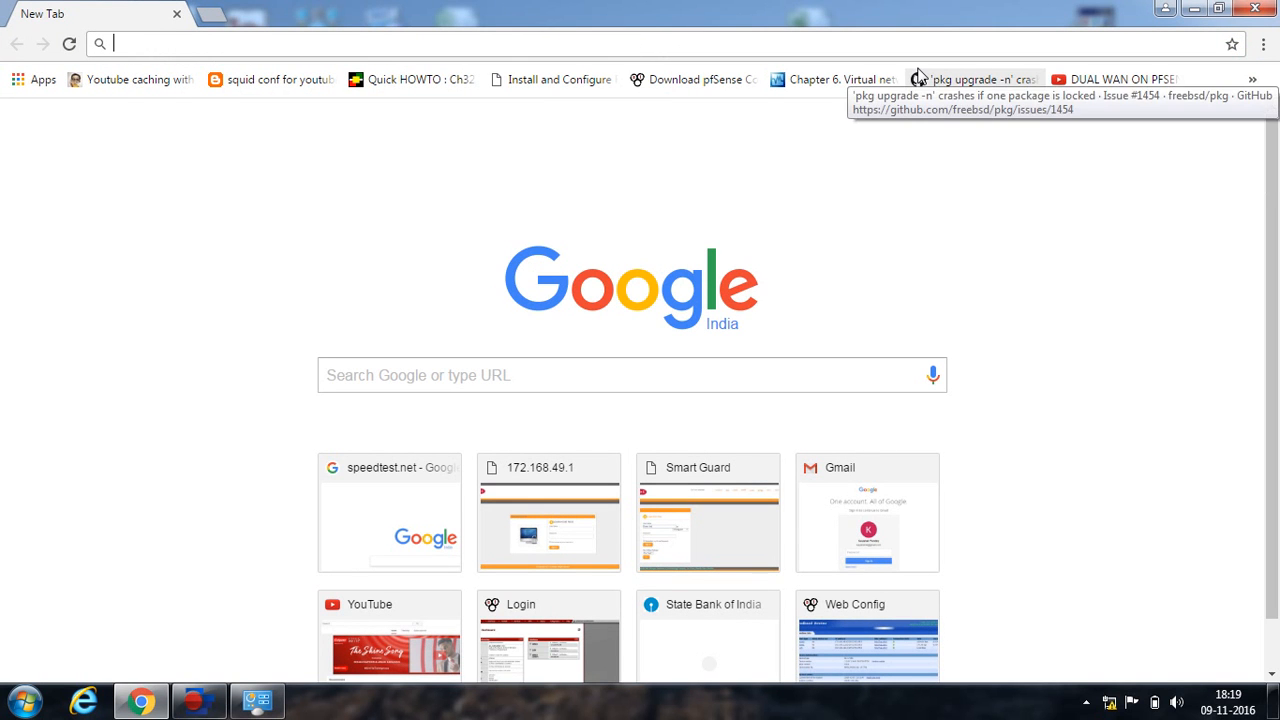
# Load 192.168.1.20 and proceed past the certificate warning via Advanced.
pyautogui.write('192.168.1.20')
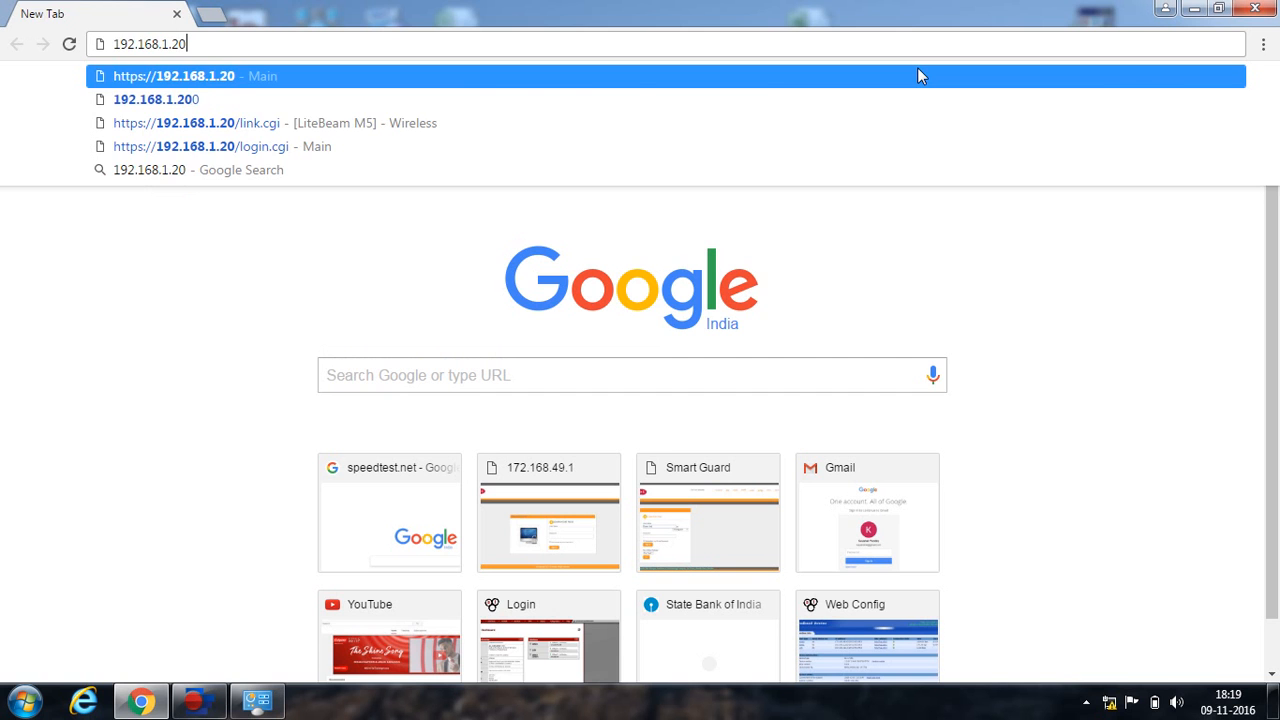
pyautogui.press('Return')
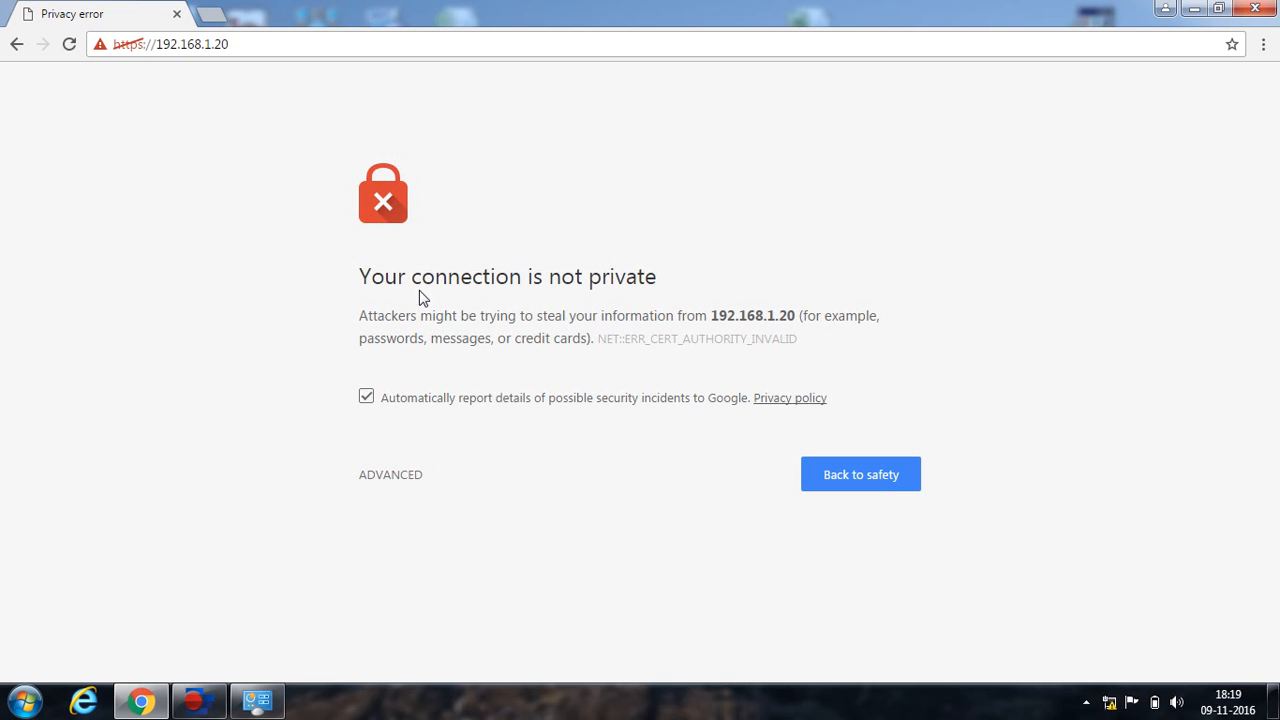
pyautogui.click(397, 478)
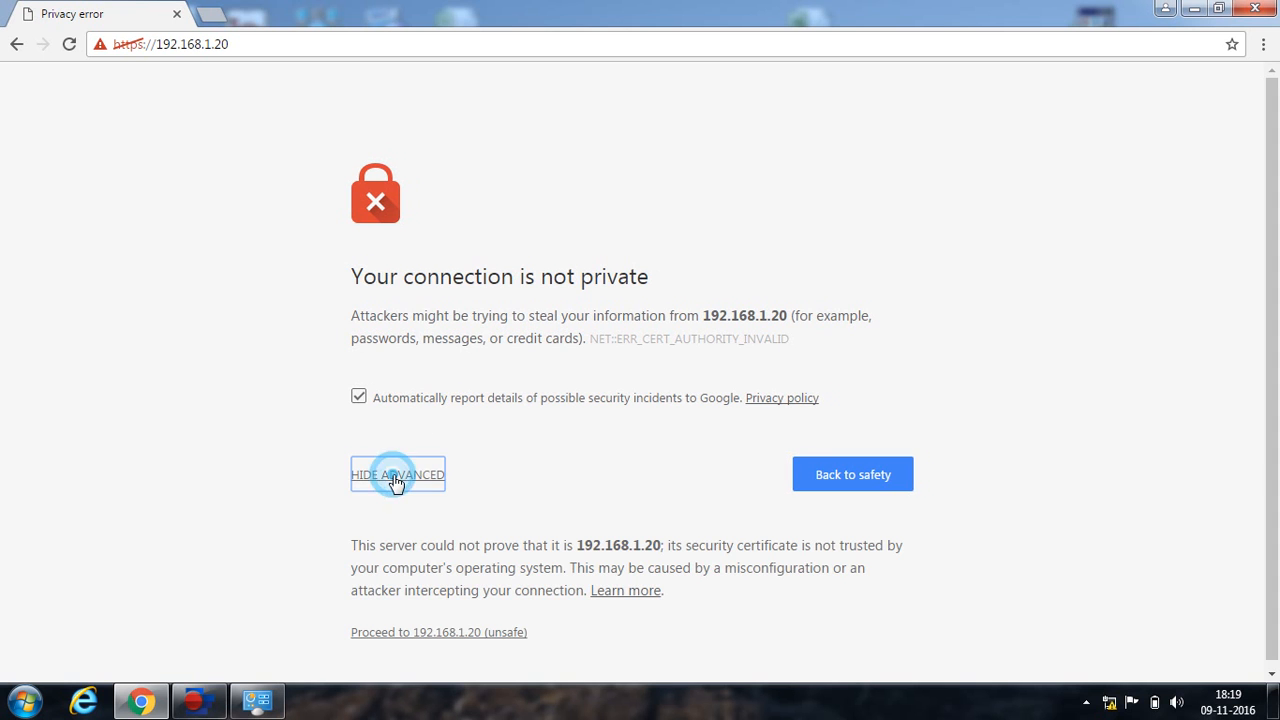
pyautogui.click(482, 638)
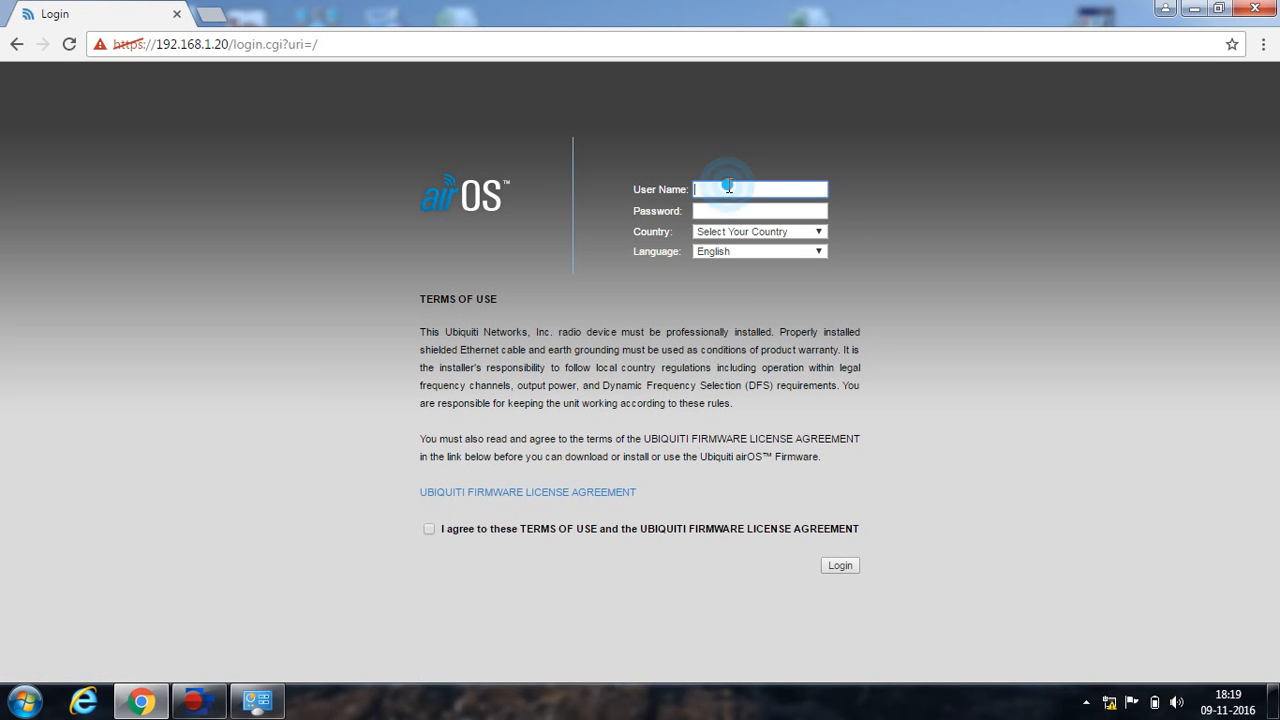
# Log in with the default credentials, country set to India and the terms of use accepted.
pyautogui.write('ubn')
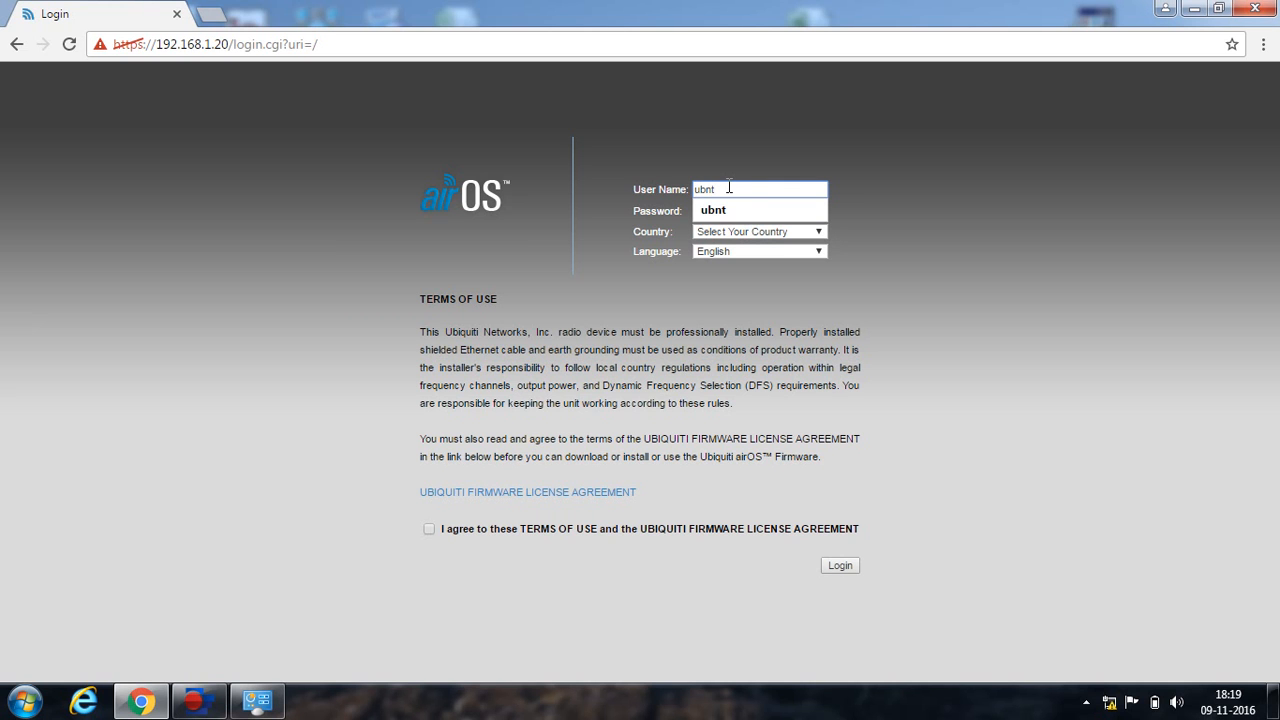
pyautogui.write('t')
pyautogui.press('Tab')
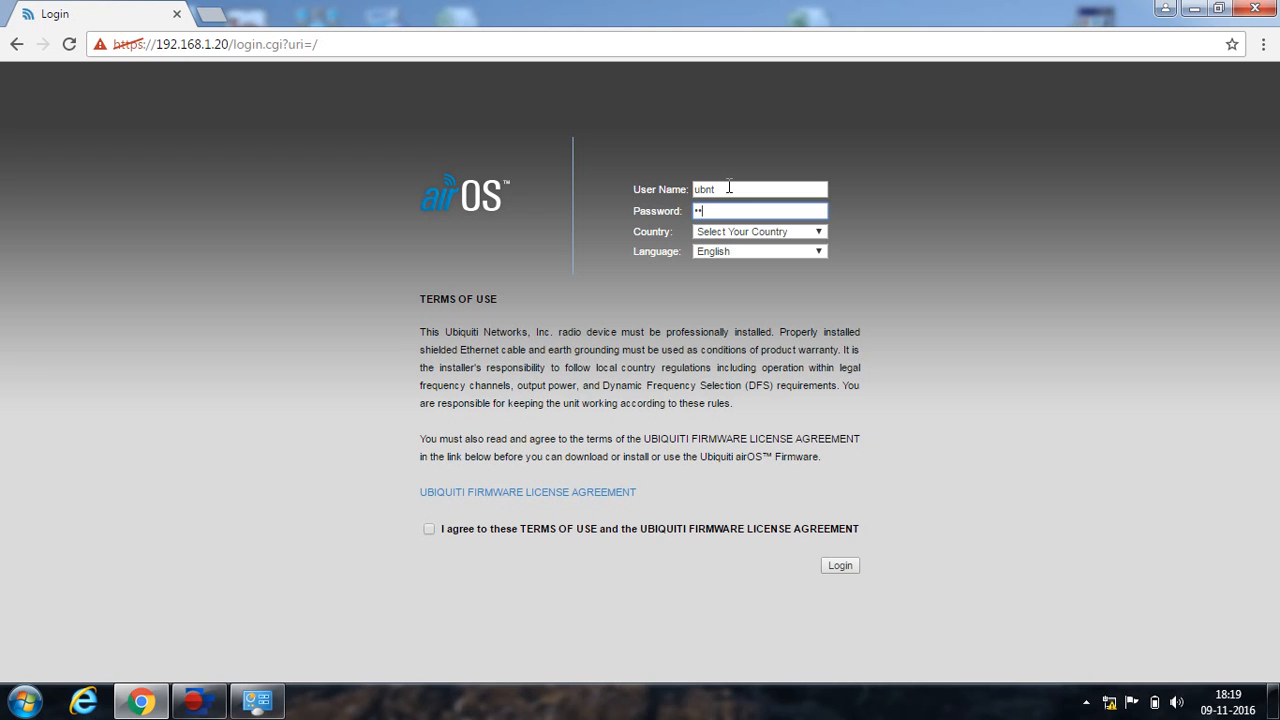
pyautogui.press('Tab')
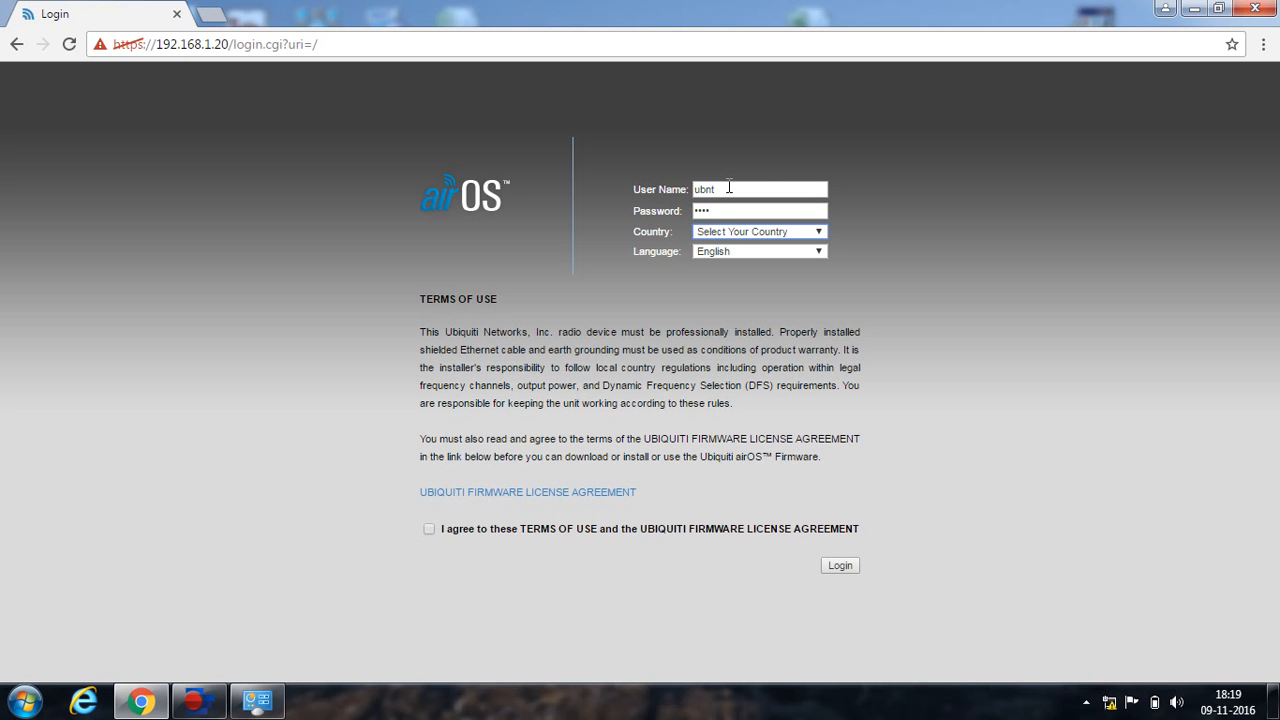
pyautogui.click(818, 232)
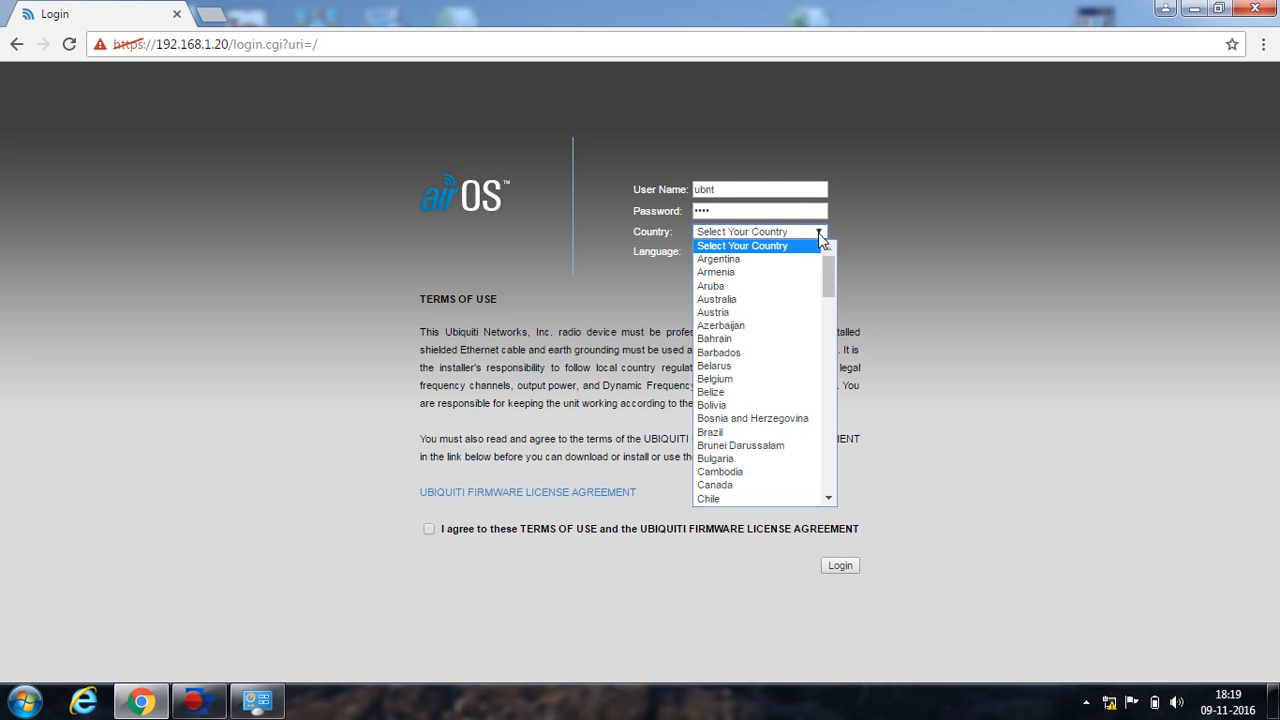
pyautogui.moveTo(831, 275); pyautogui.dragTo(826, 363)
pyautogui.click(780, 348)
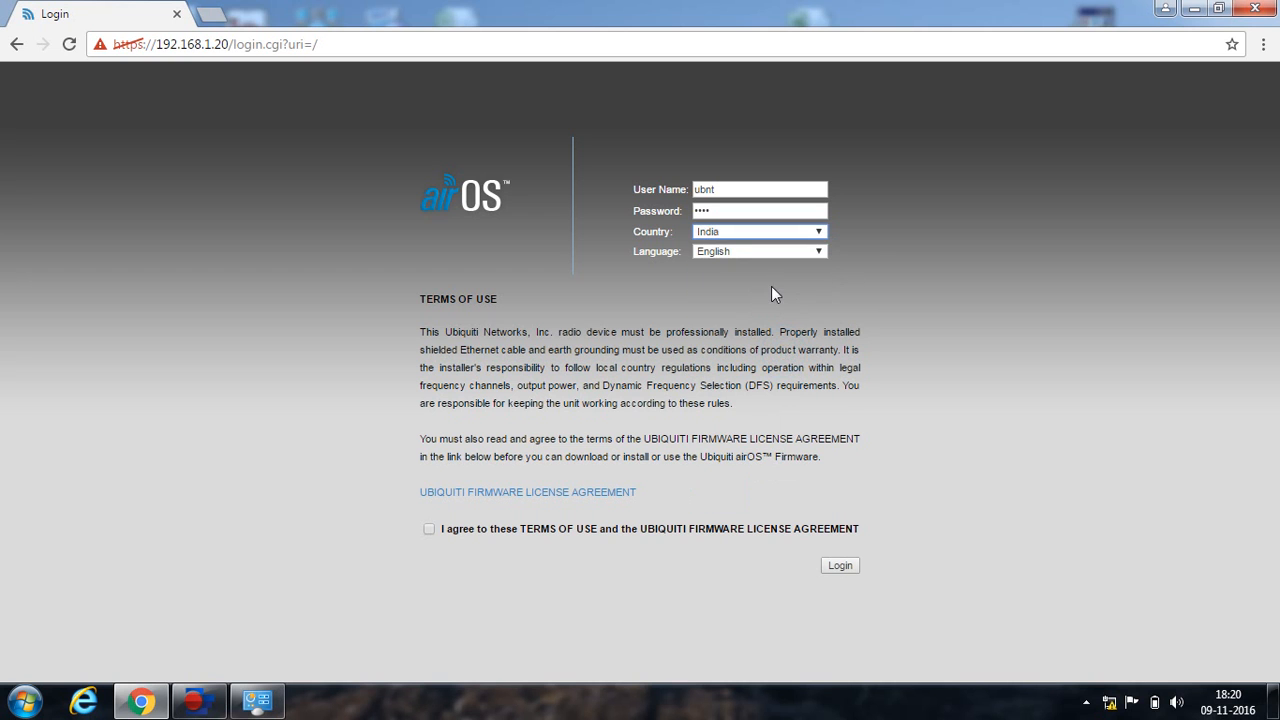
pyautogui.click(430, 530)
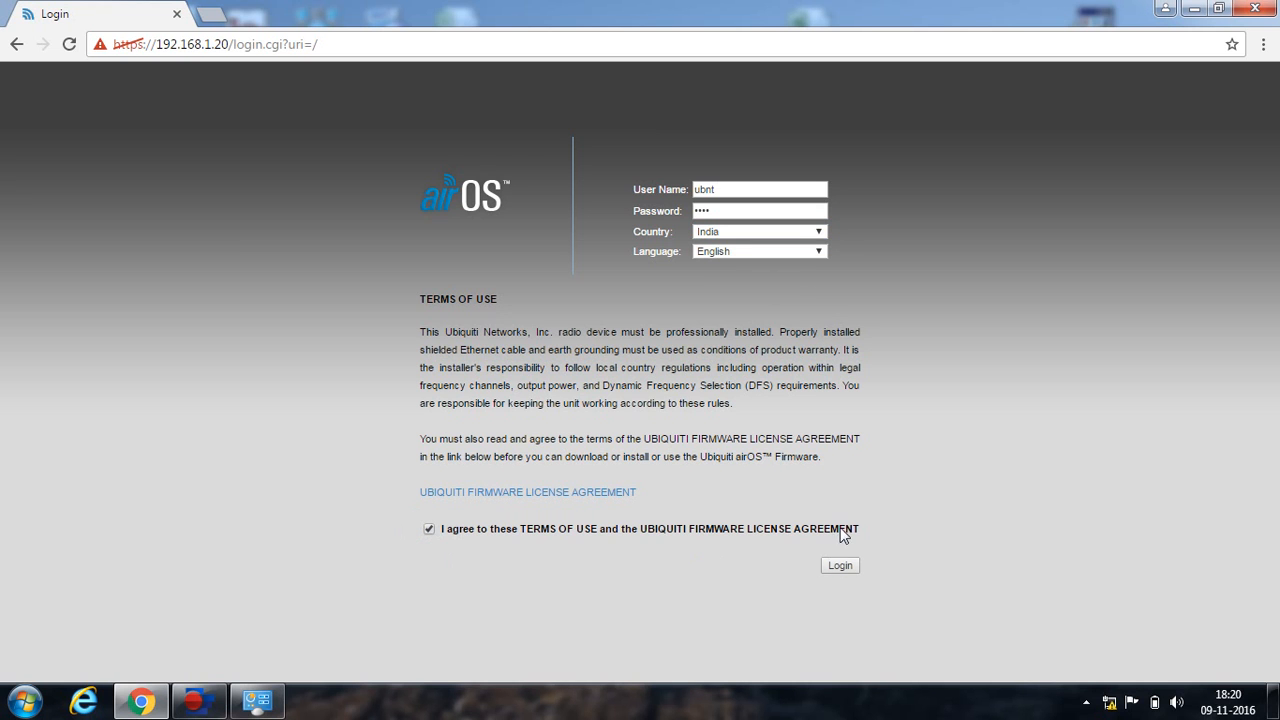
pyautogui.click(837, 567)
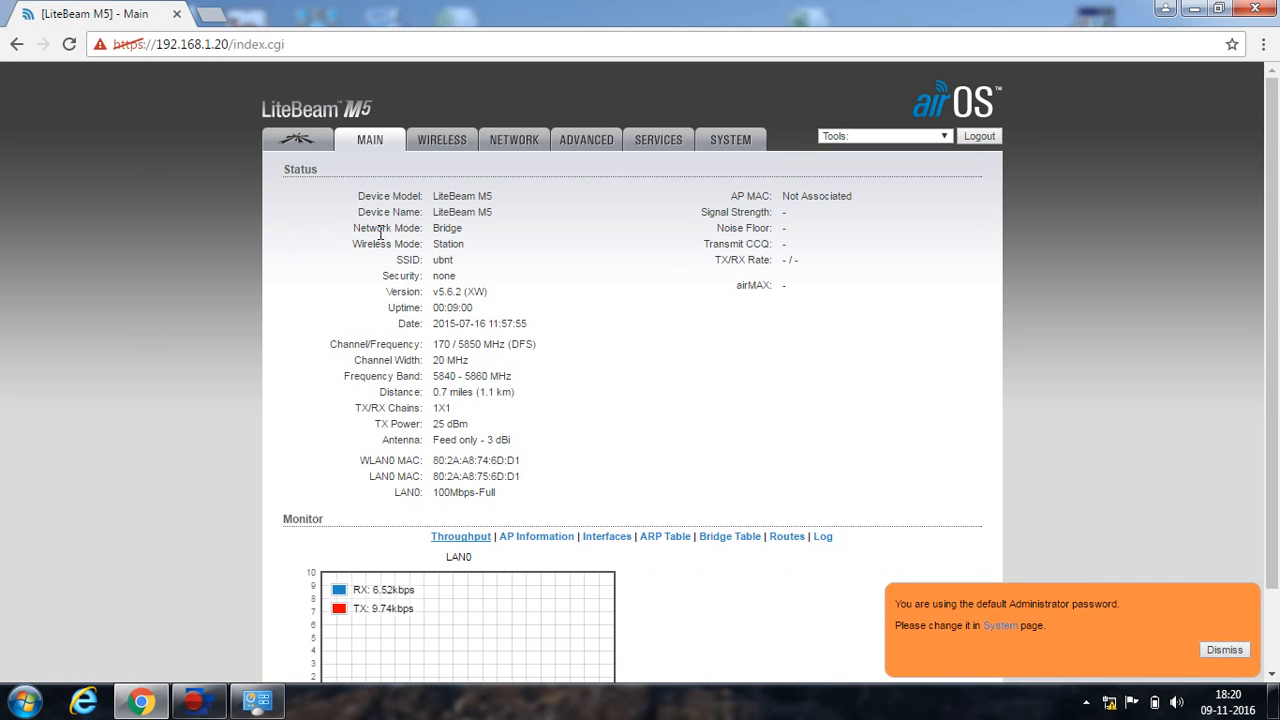
# Dismiss the default-password warning and switch to the Wireless settings page.
pyautogui.click(1224, 650)
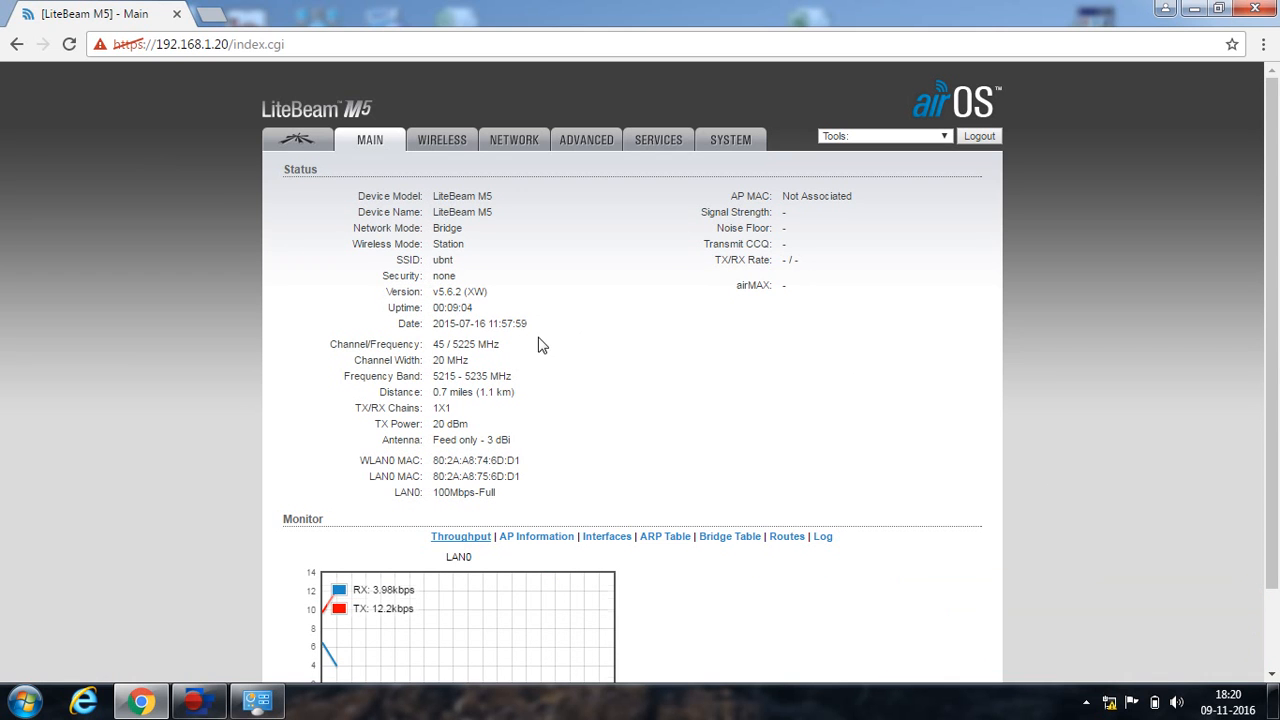
pyautogui.click(447, 141)
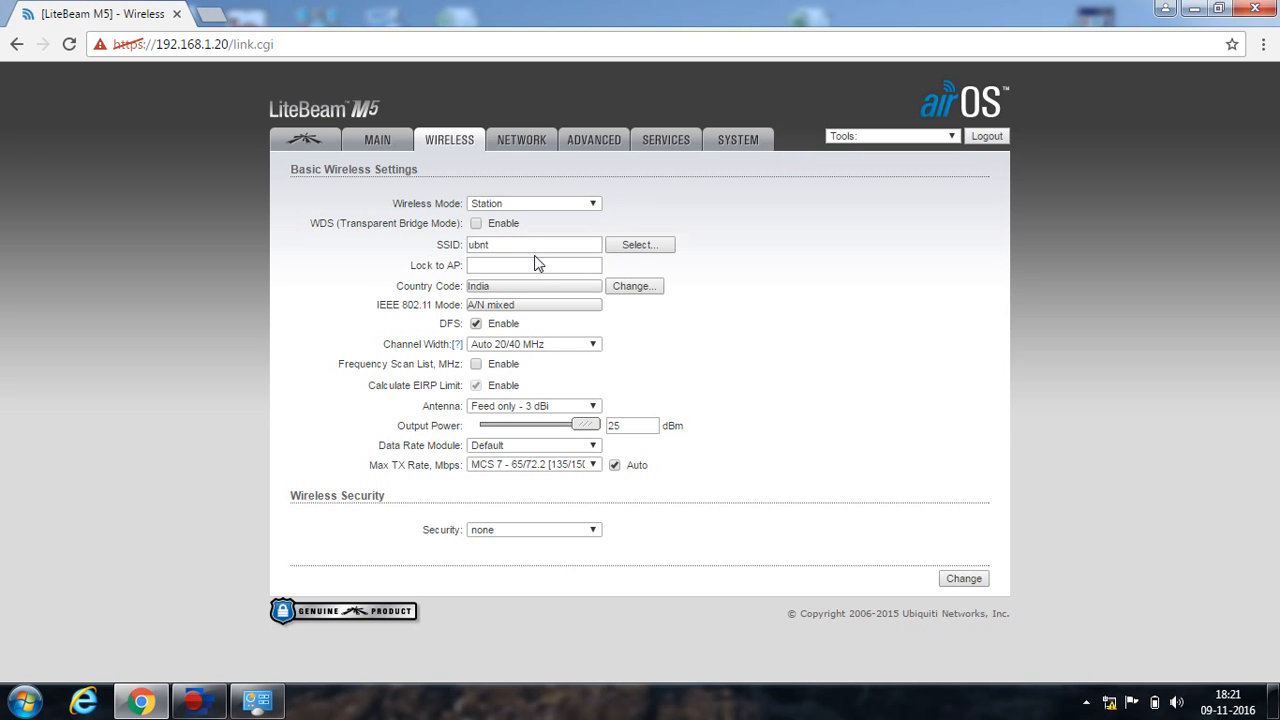
# Run a site survey of nearby access points, check Wireless Mode unchanged, then open System.
pyautogui.click(633, 247)
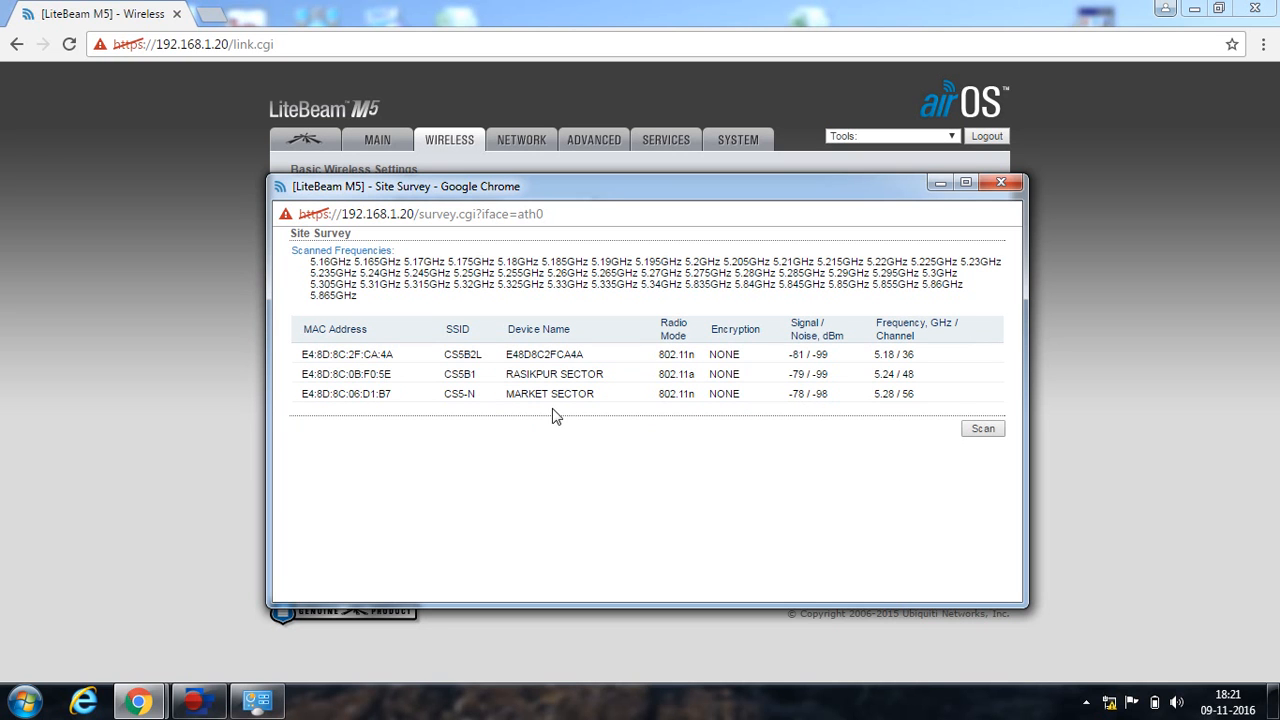
pyautogui.click(306, 398)
pyautogui.click(1000, 186)
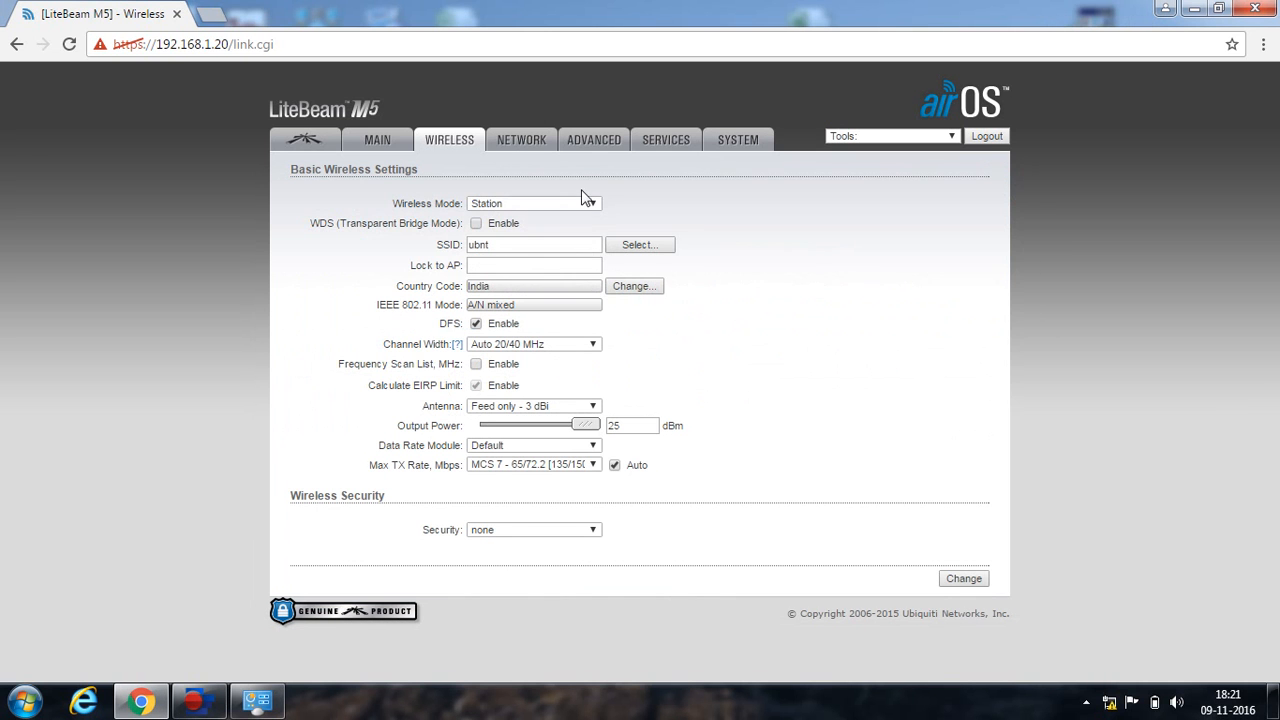
pyautogui.click(594, 206)
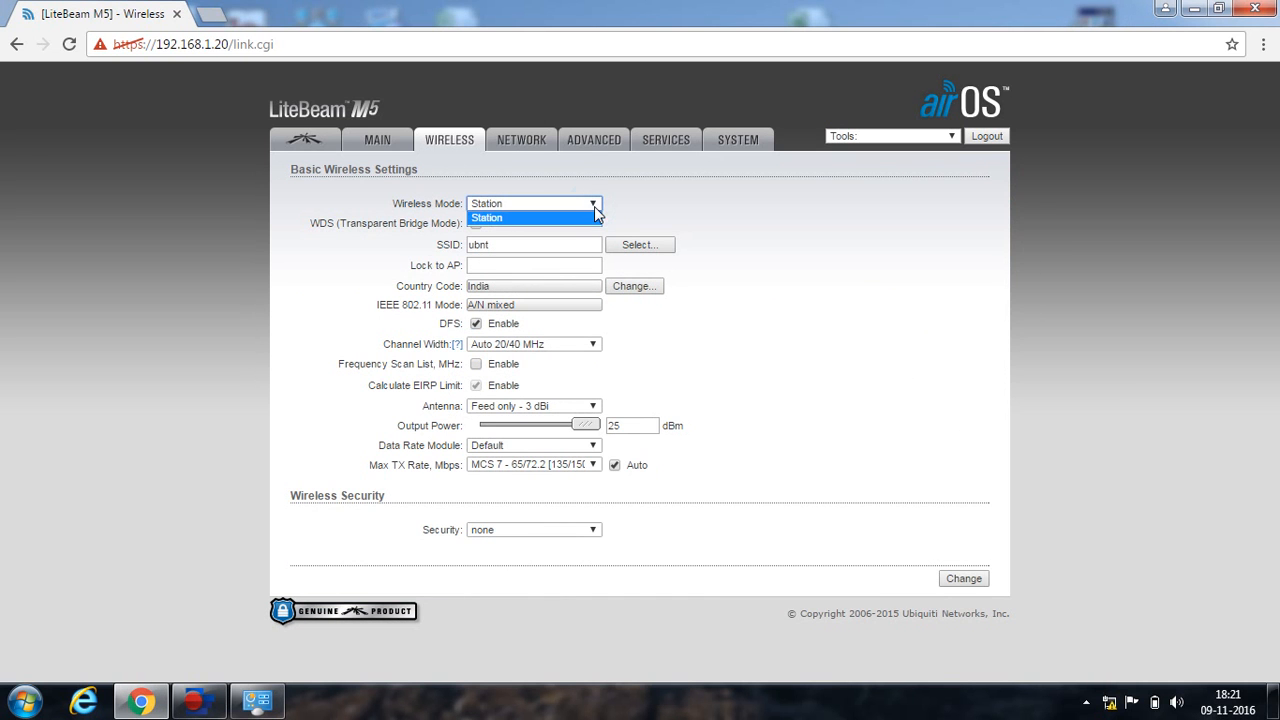
pyautogui.click(701, 203)
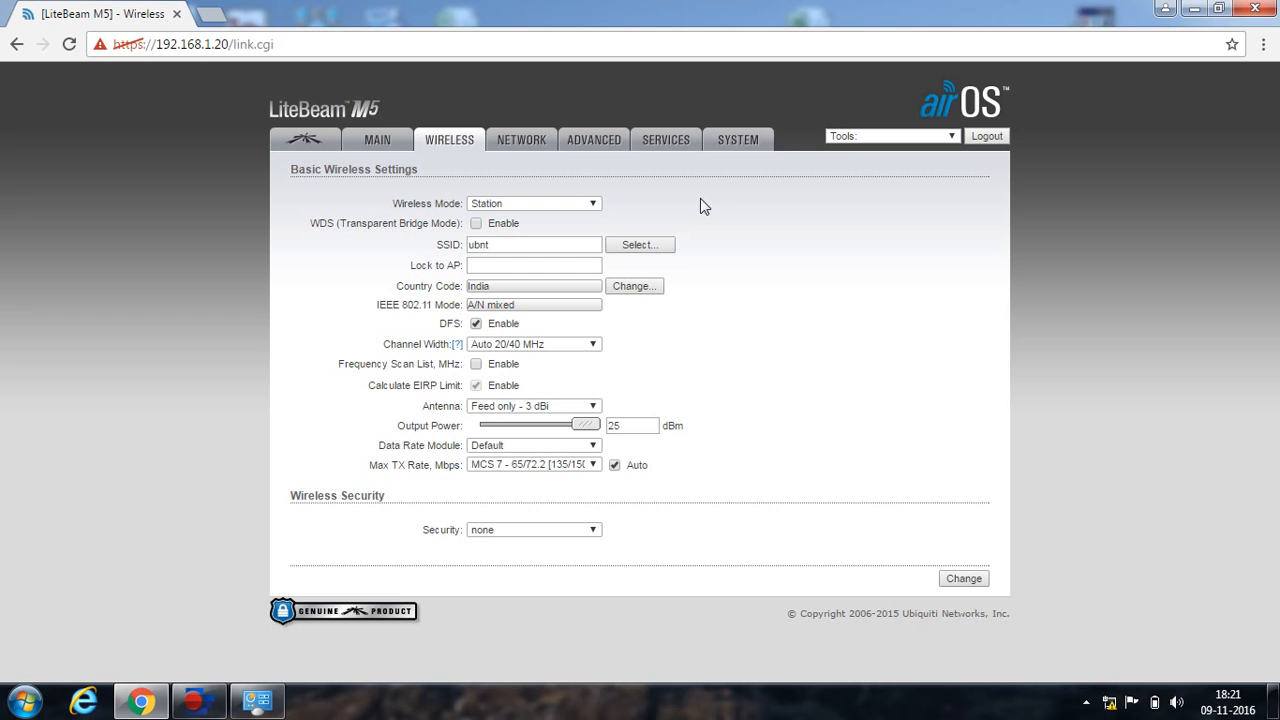
pyautogui.click(746, 143)
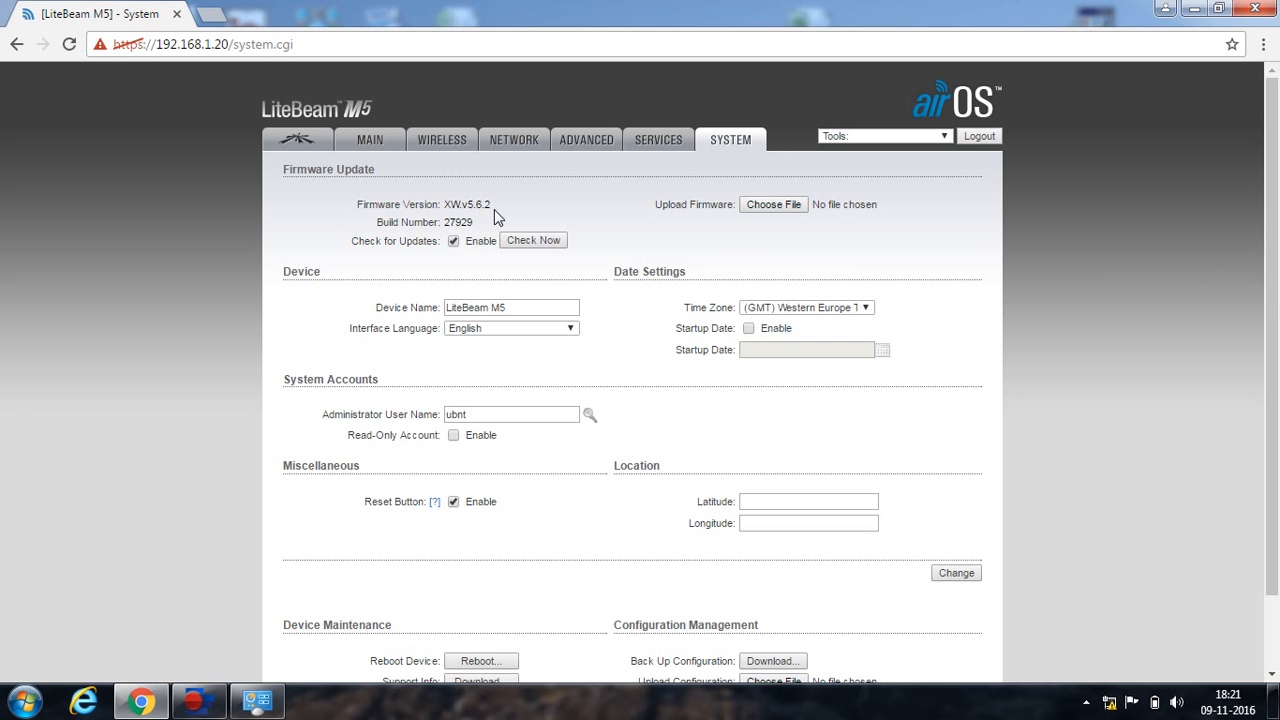
# Browse to E:\desktop\Downloads and select XW.v5.6.6.29183.160526.1205.bin as the firmware file.
pyautogui.click(785, 206)
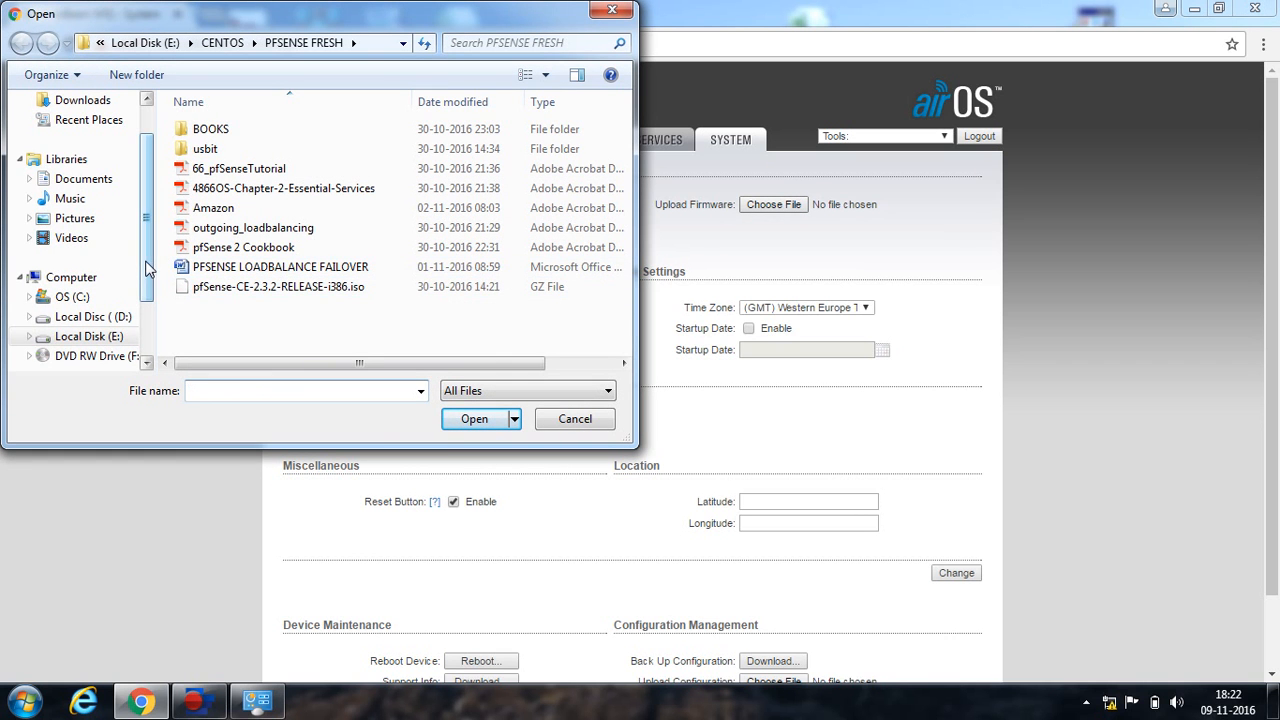
pyautogui.scroll(-1, 130, 320)
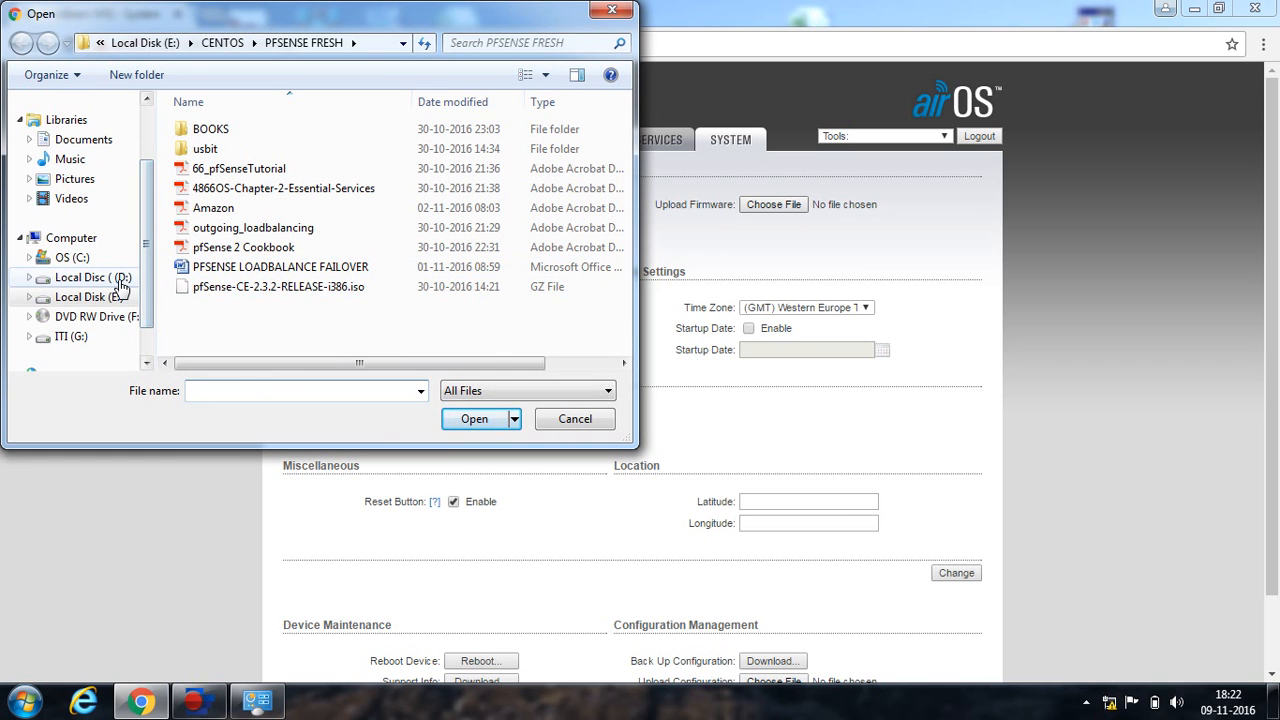
pyautogui.click(118, 280)
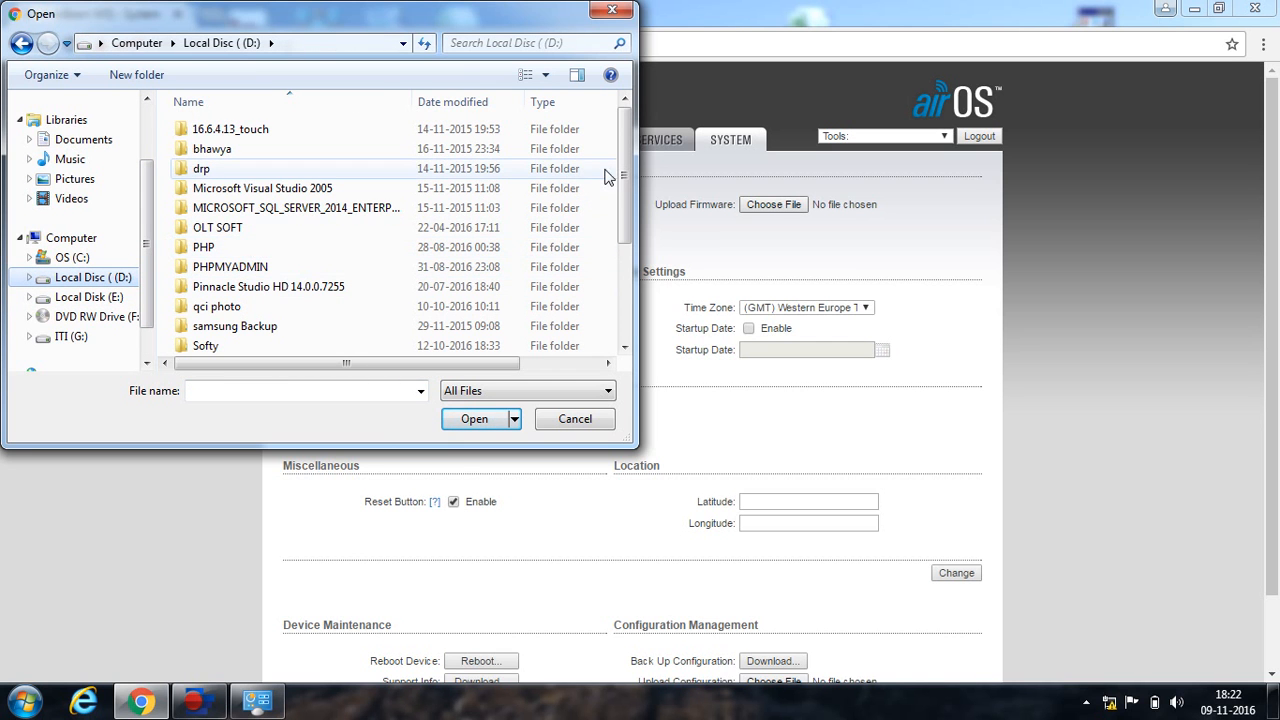
pyautogui.moveTo(627, 178); pyautogui.dragTo(617, 60)
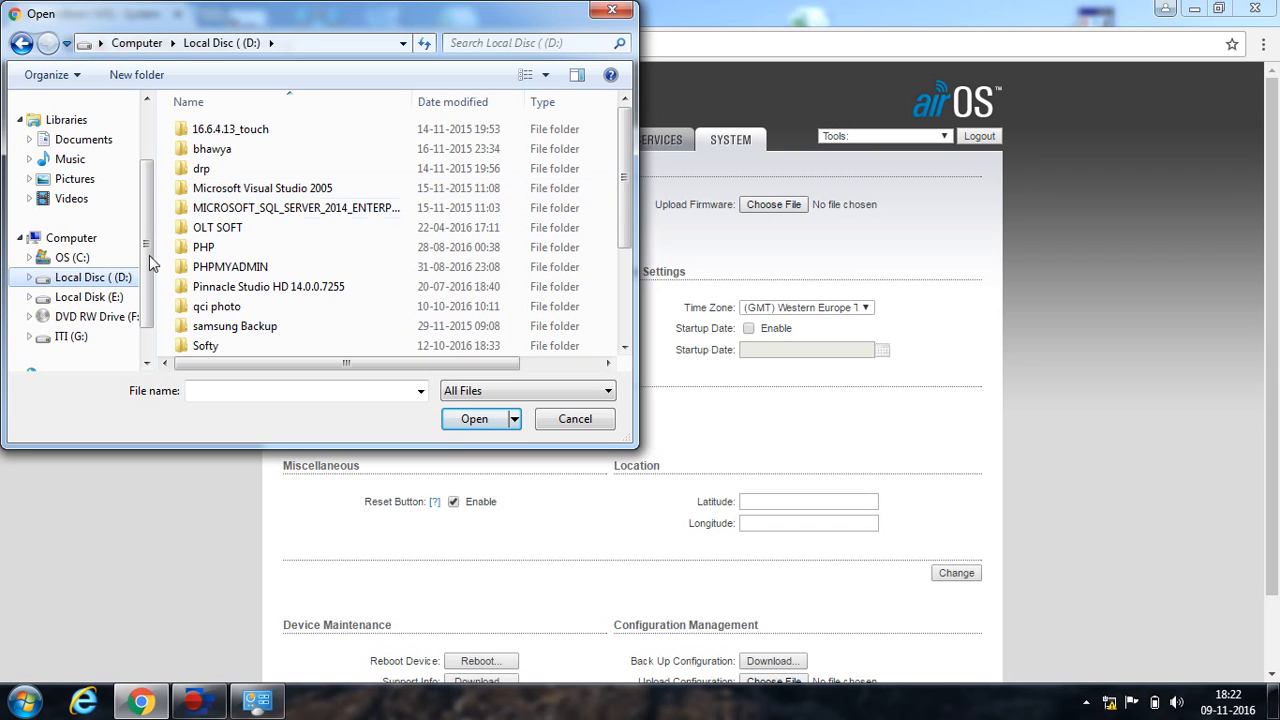
pyautogui.click(100, 297)
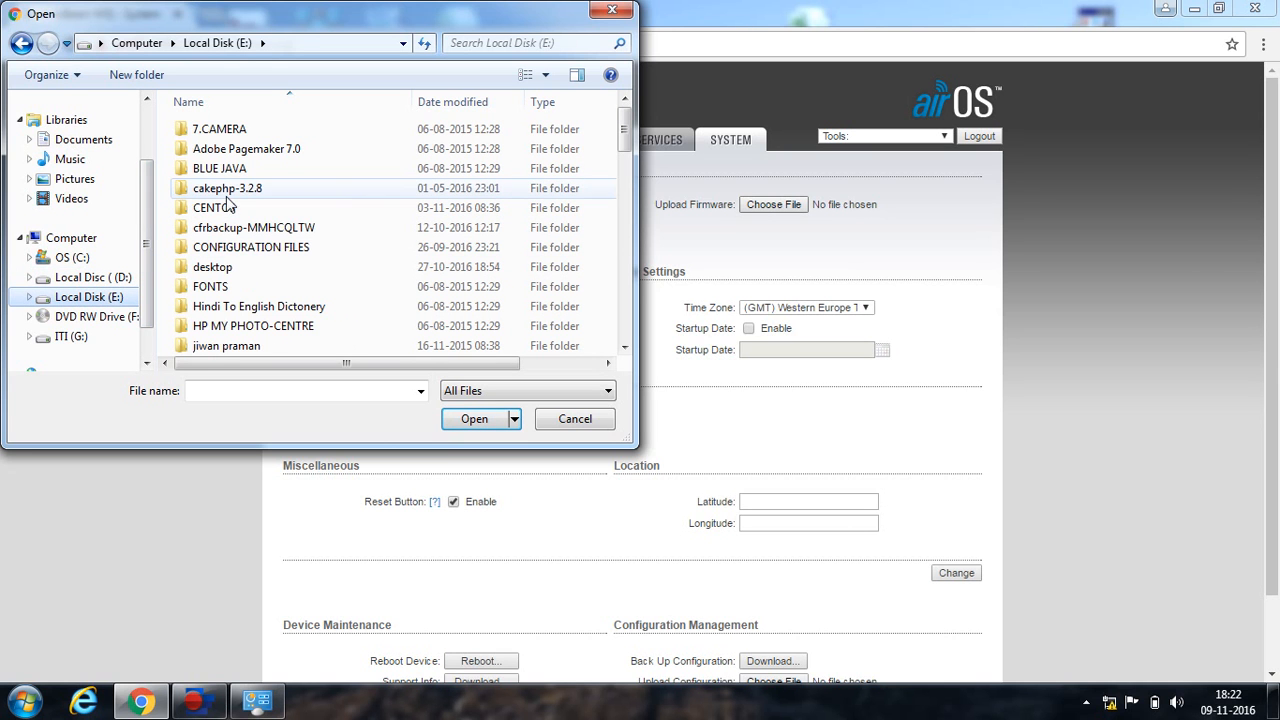
pyautogui.doubleClick(218, 267)
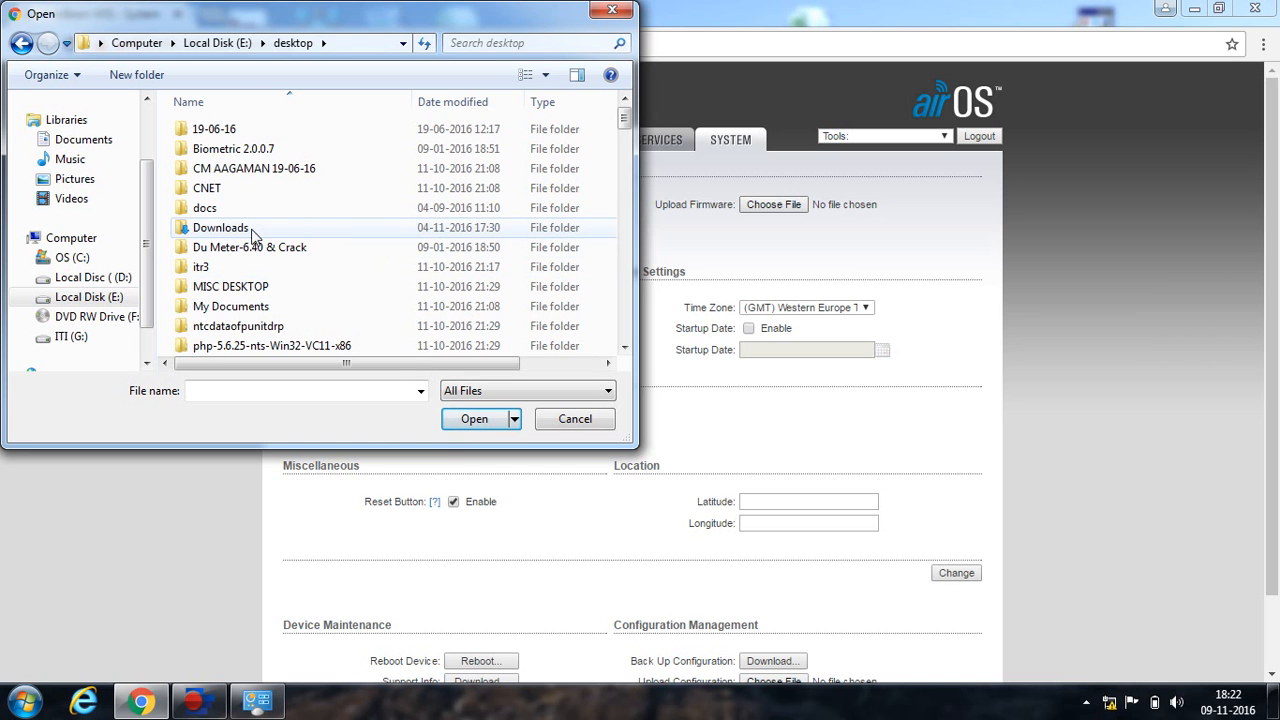
pyautogui.doubleClick(246, 228)
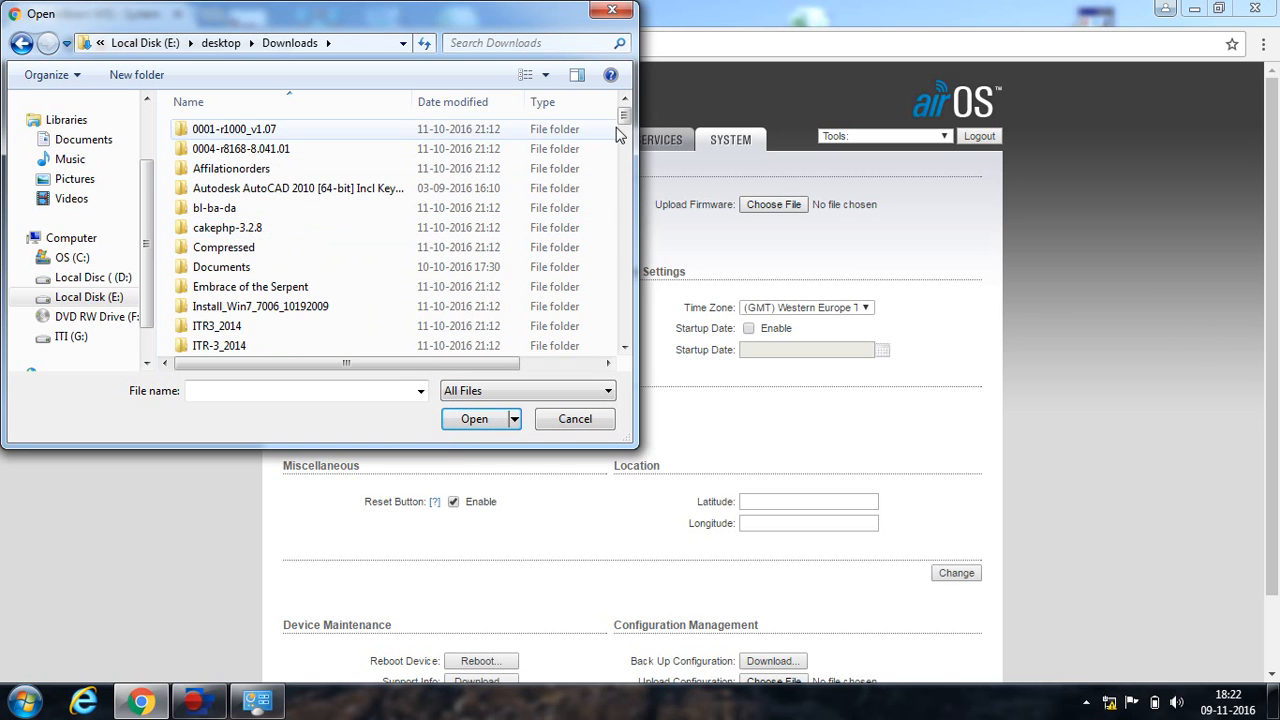
pyautogui.moveTo(623, 120); pyautogui.dragTo(620, 425)
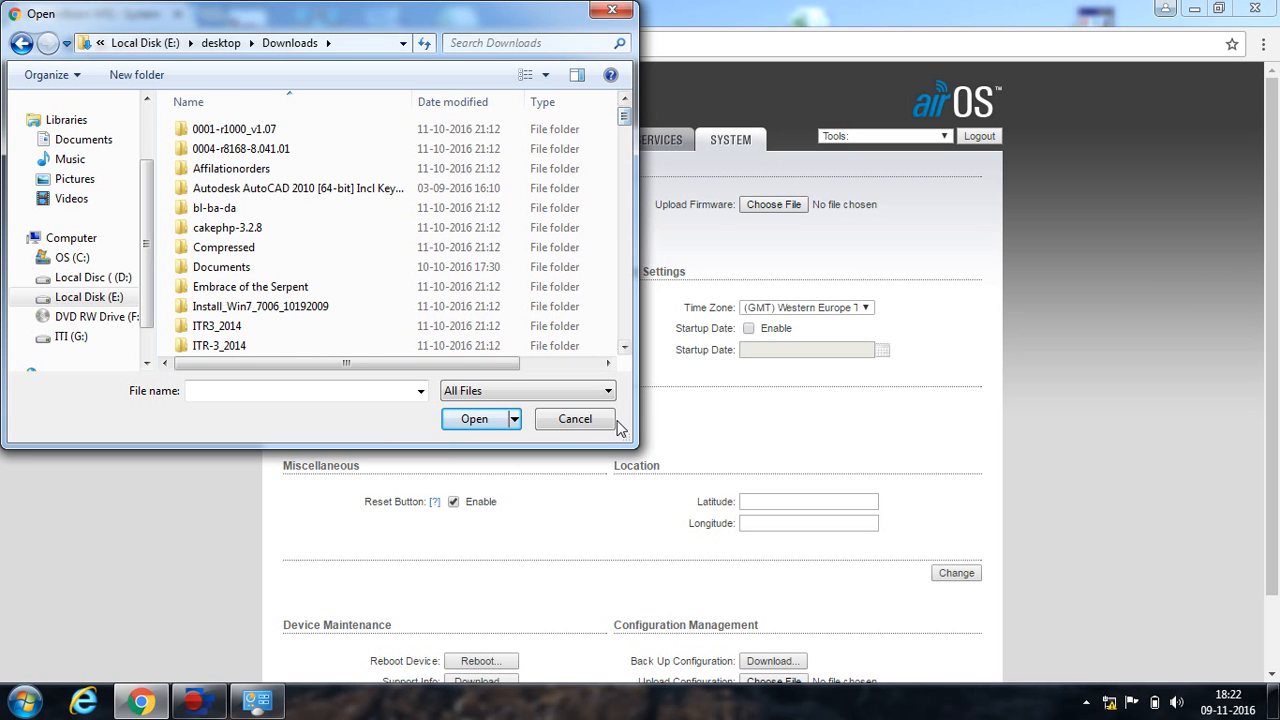
pyautogui.click(626, 330)
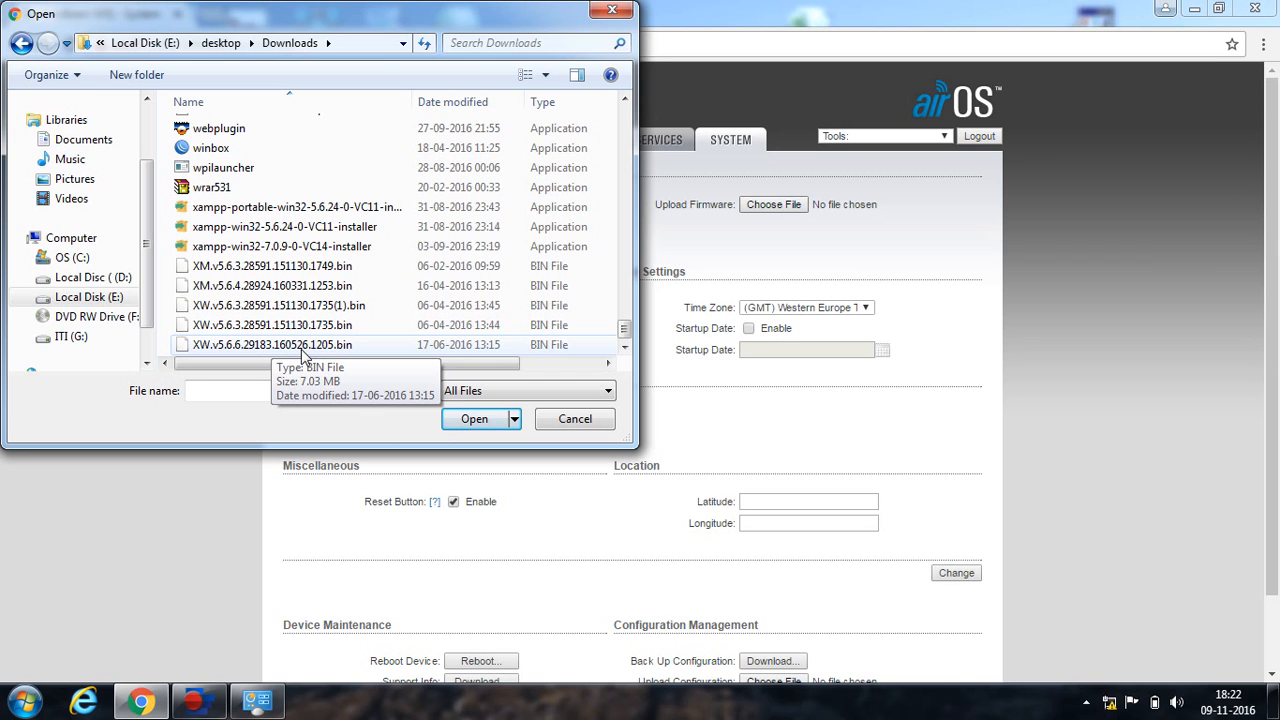
pyautogui.click(298, 346)
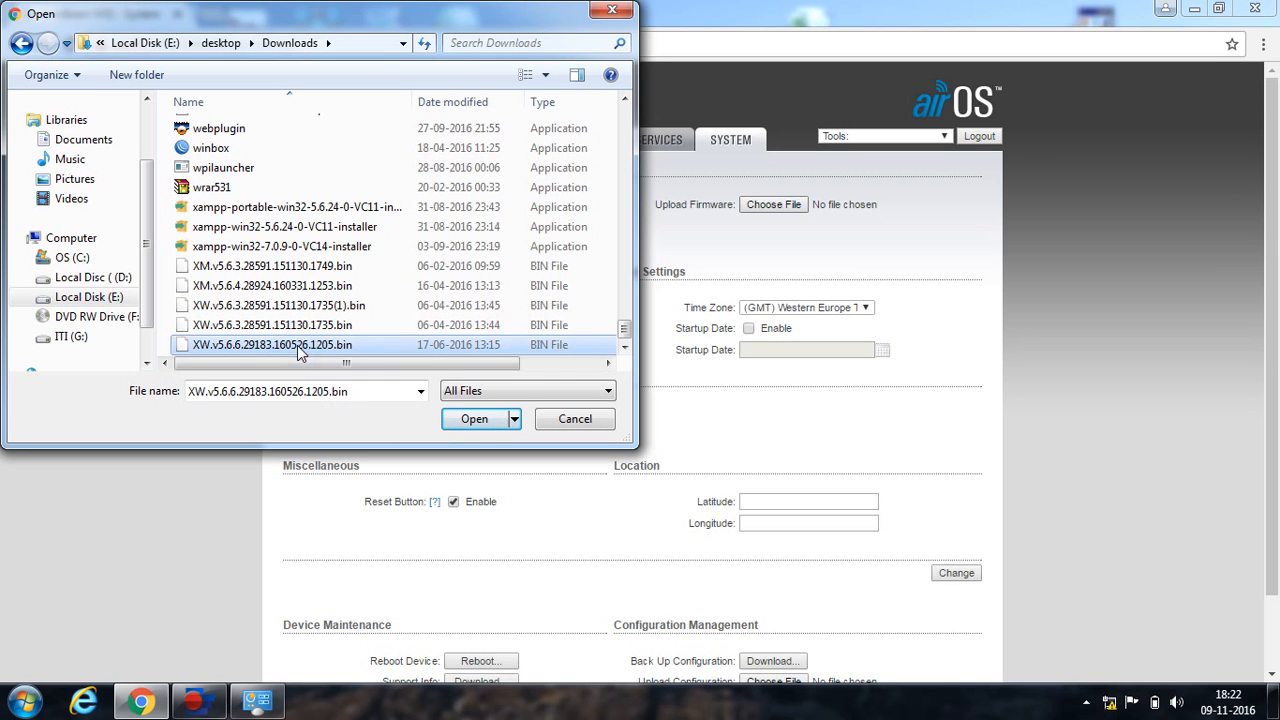
pyautogui.click(476, 420)
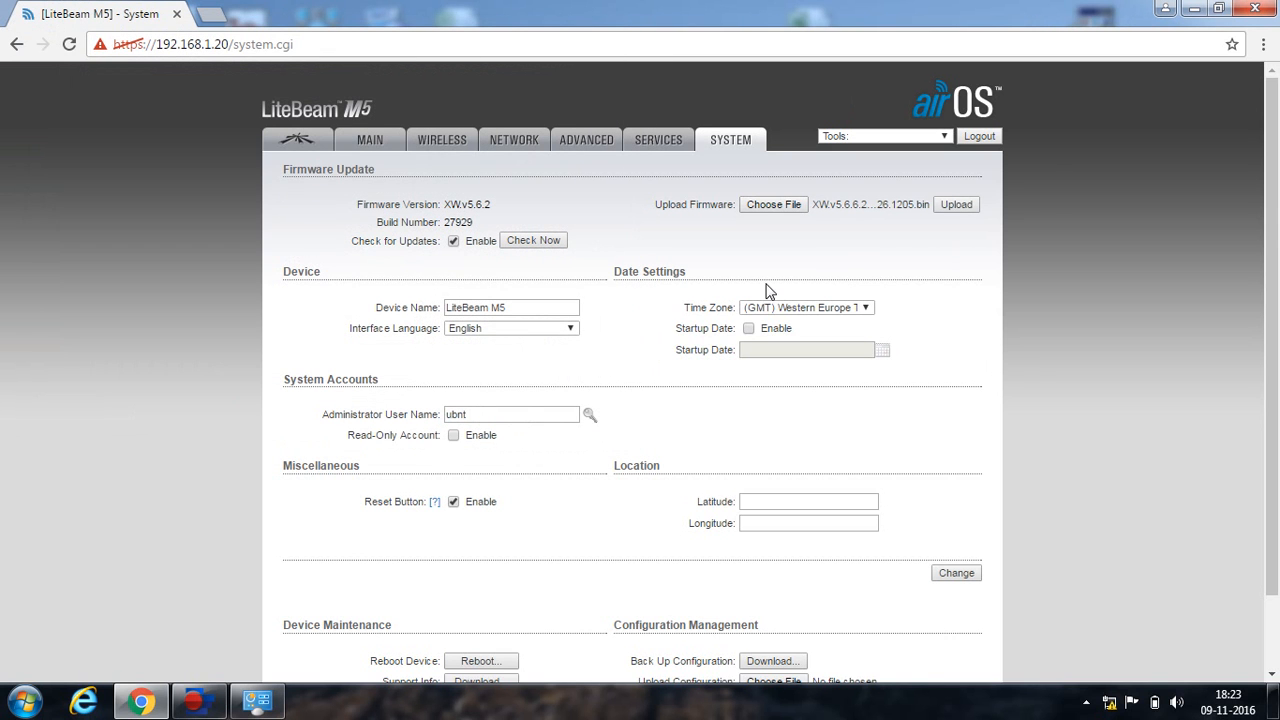
# Upload the XW.v5.6.6 firmware and start the firmware update.
pyautogui.click(956, 205)
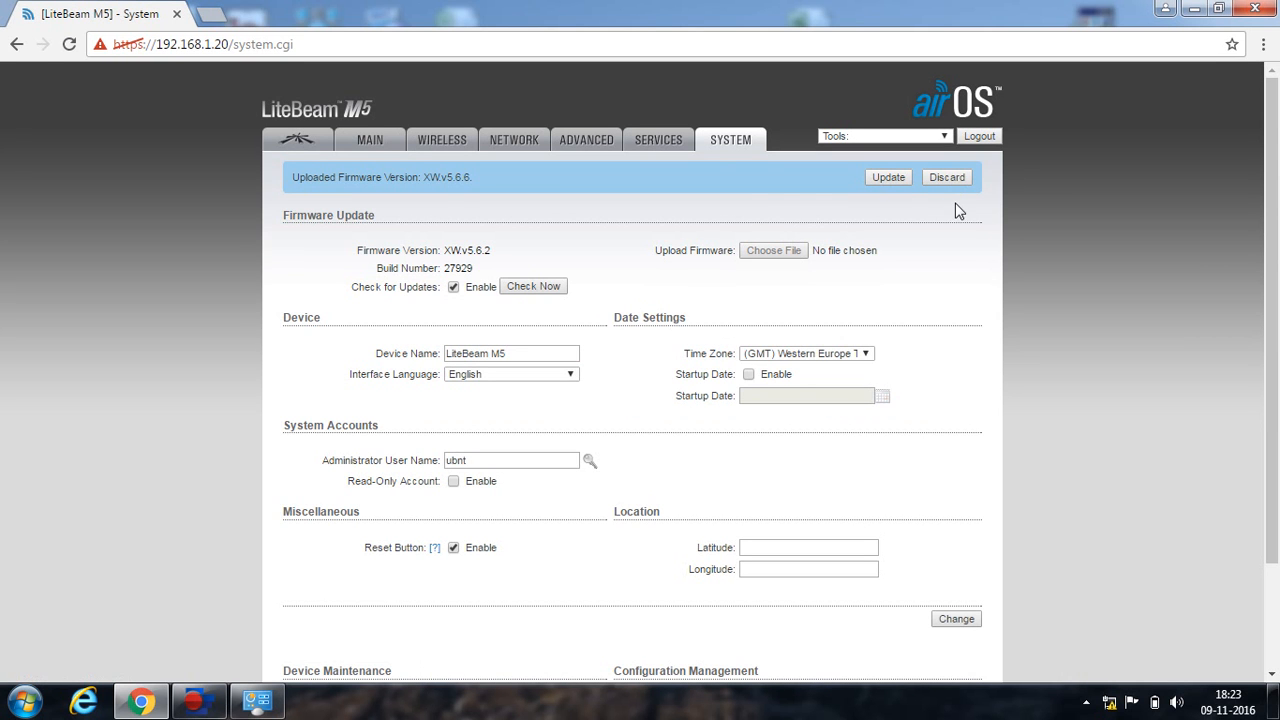
pyautogui.click(892, 178)
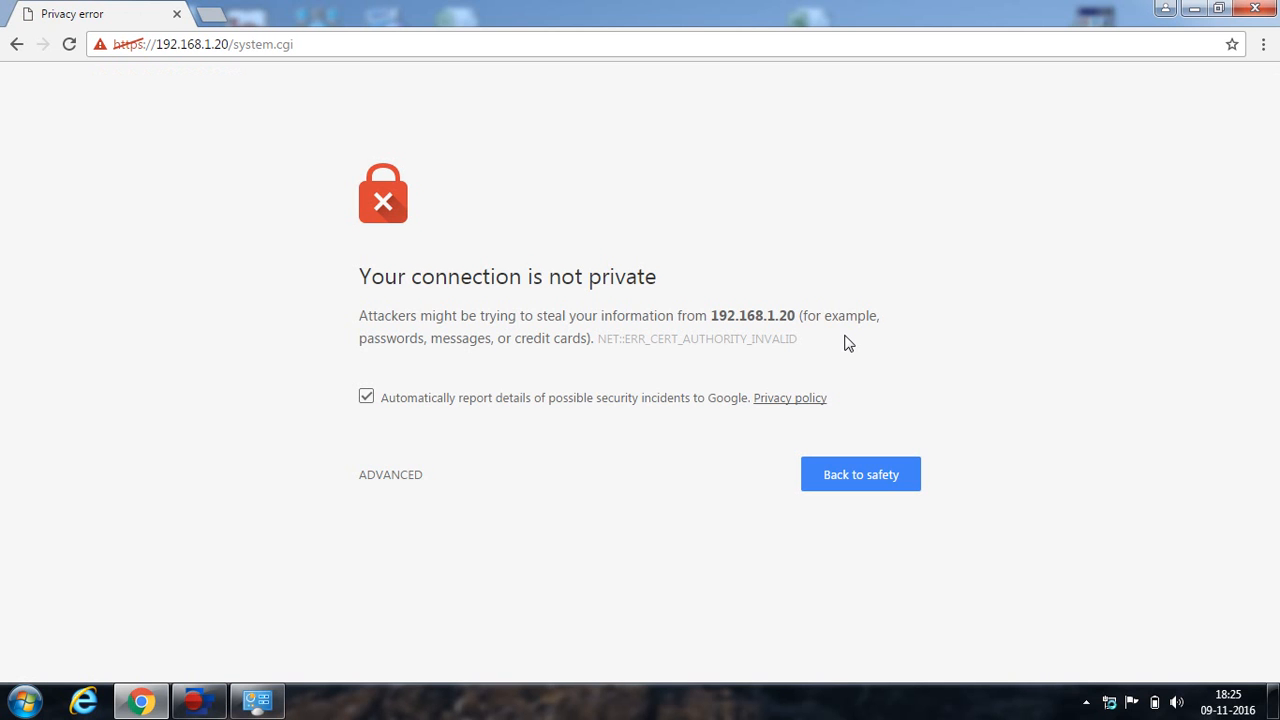
# Bypass the certificate warning at 192.168.1.20 and log back in with the device credentials.
pyautogui.click(396, 477)
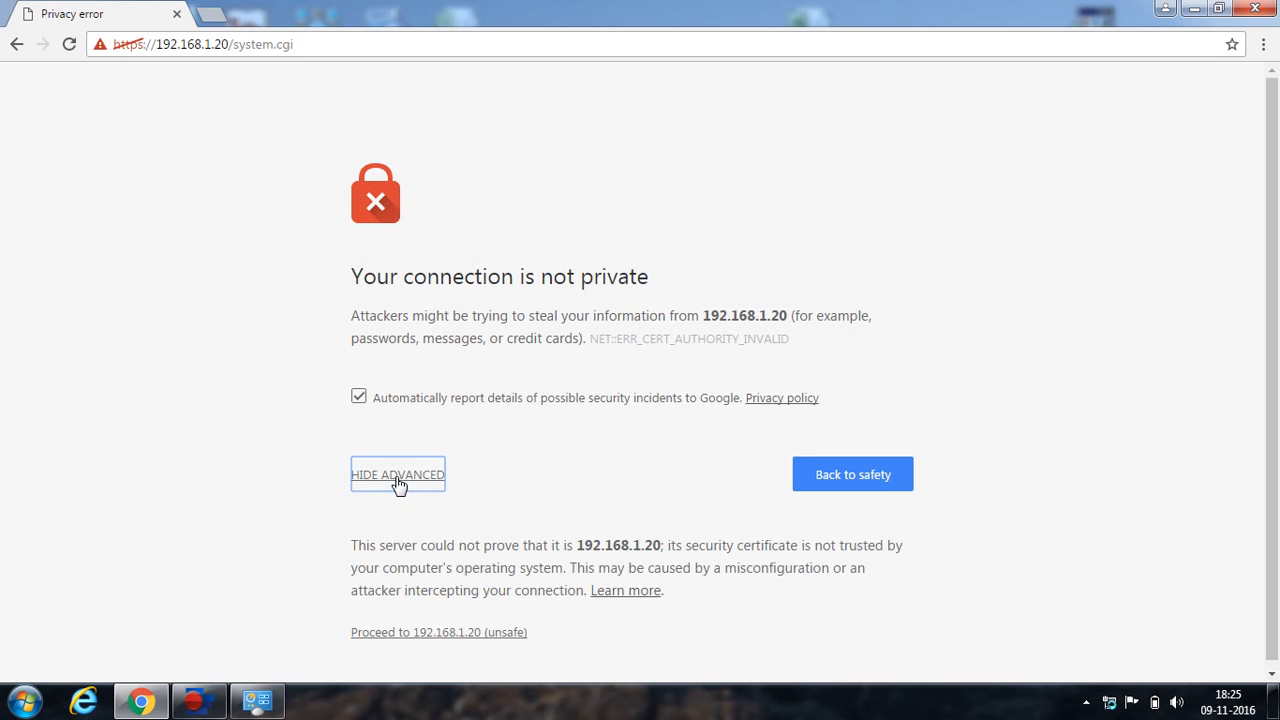
pyautogui.click(466, 640)
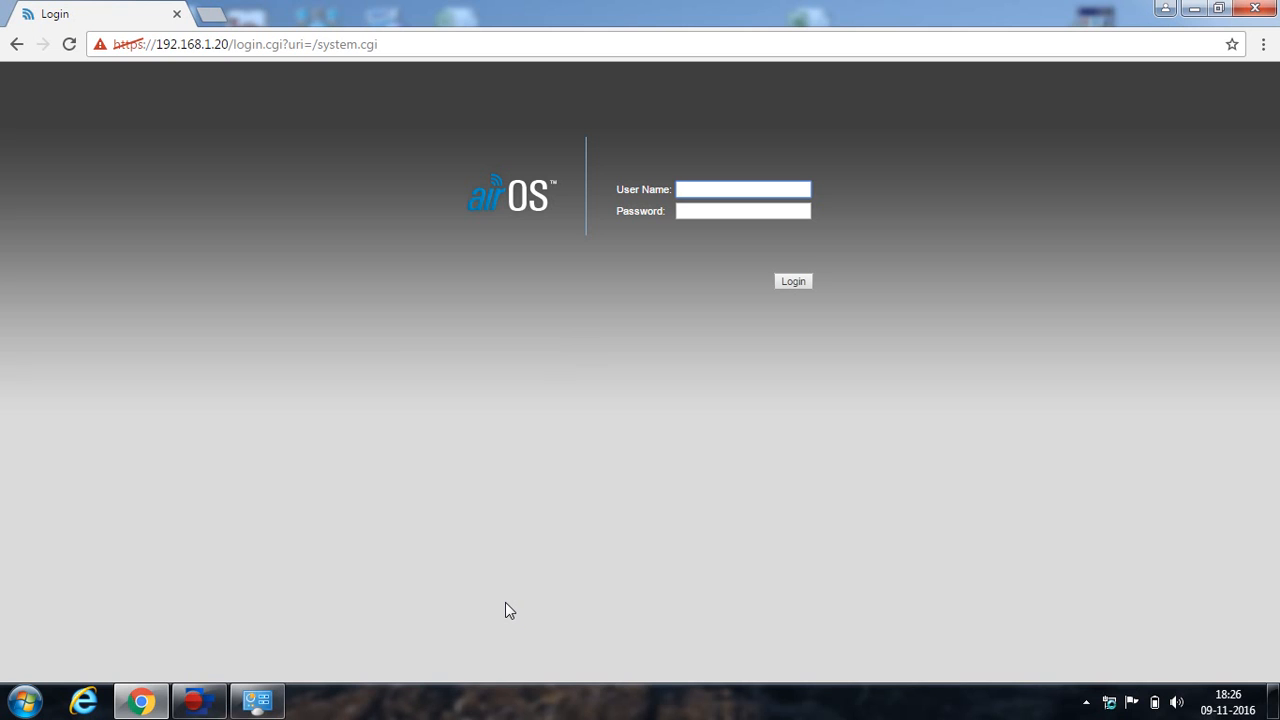
pyautogui.write('ubnt')
pyautogui.press('Tab')
pyautogui.write('ub')
pyautogui.click(792, 280)
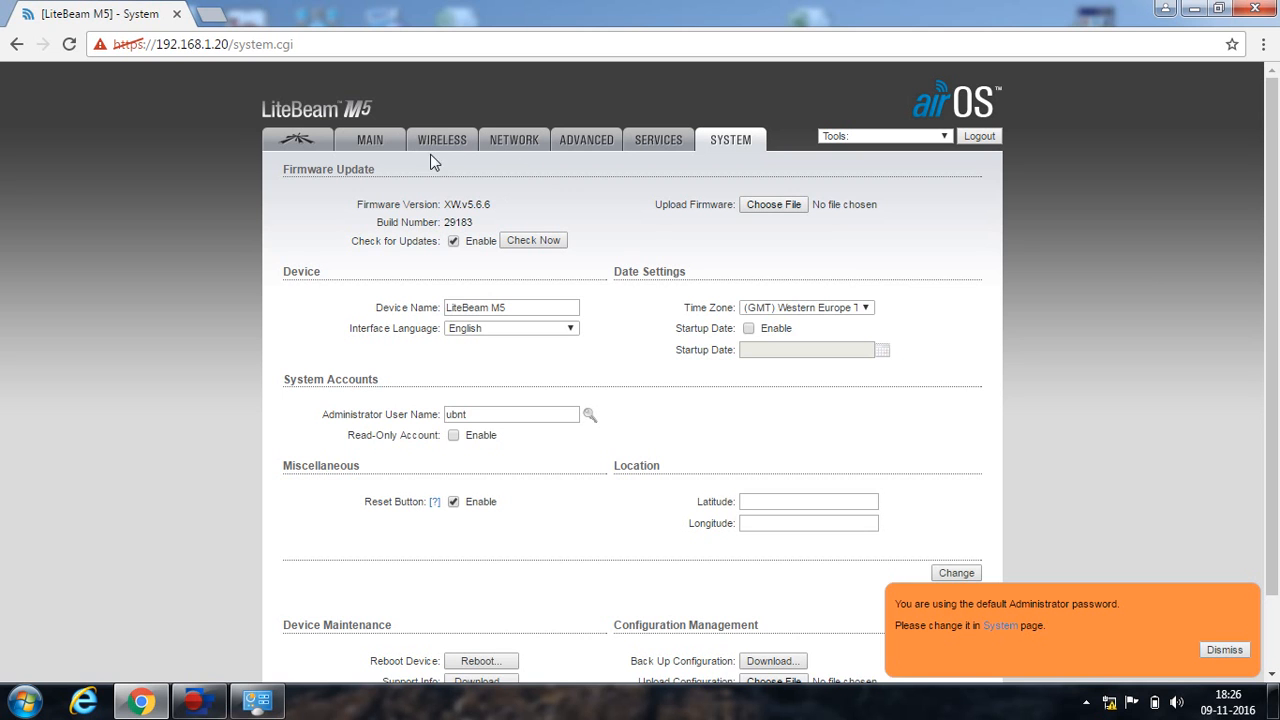
# Set airMAX Priority to High on the airMAX tab and save the change.
pyautogui.click(298, 145)
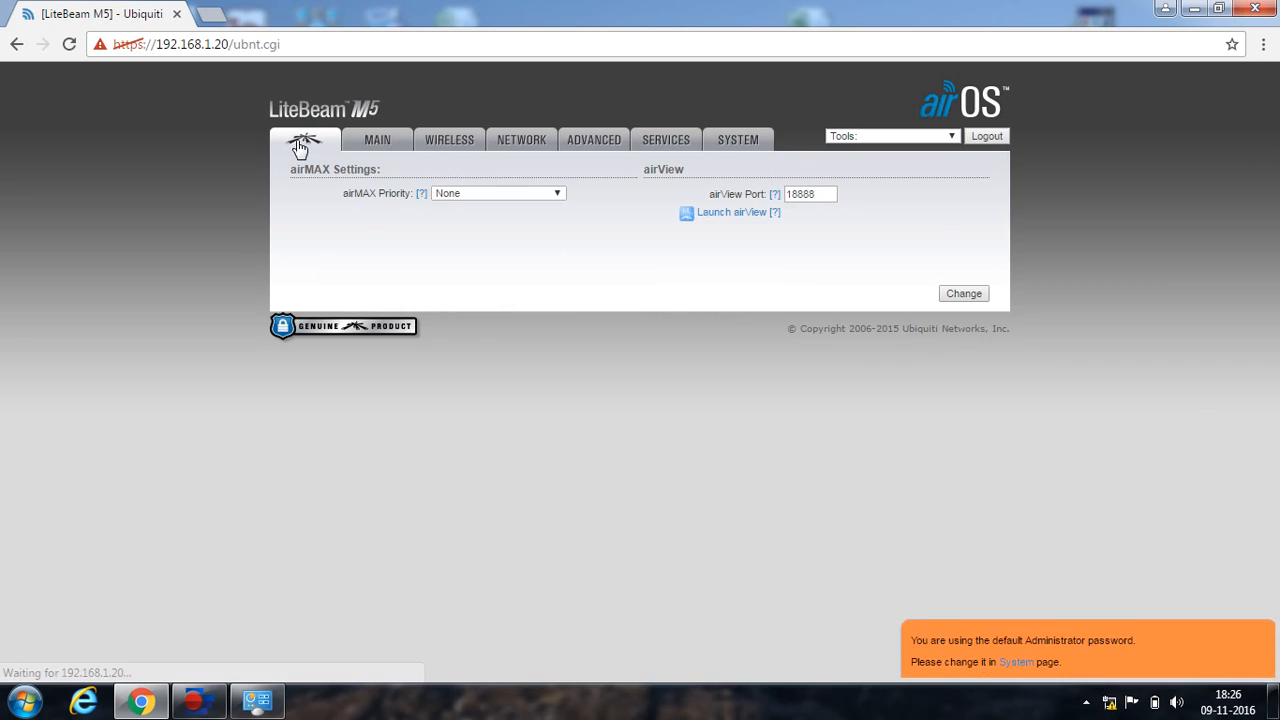
pyautogui.click(502, 195)
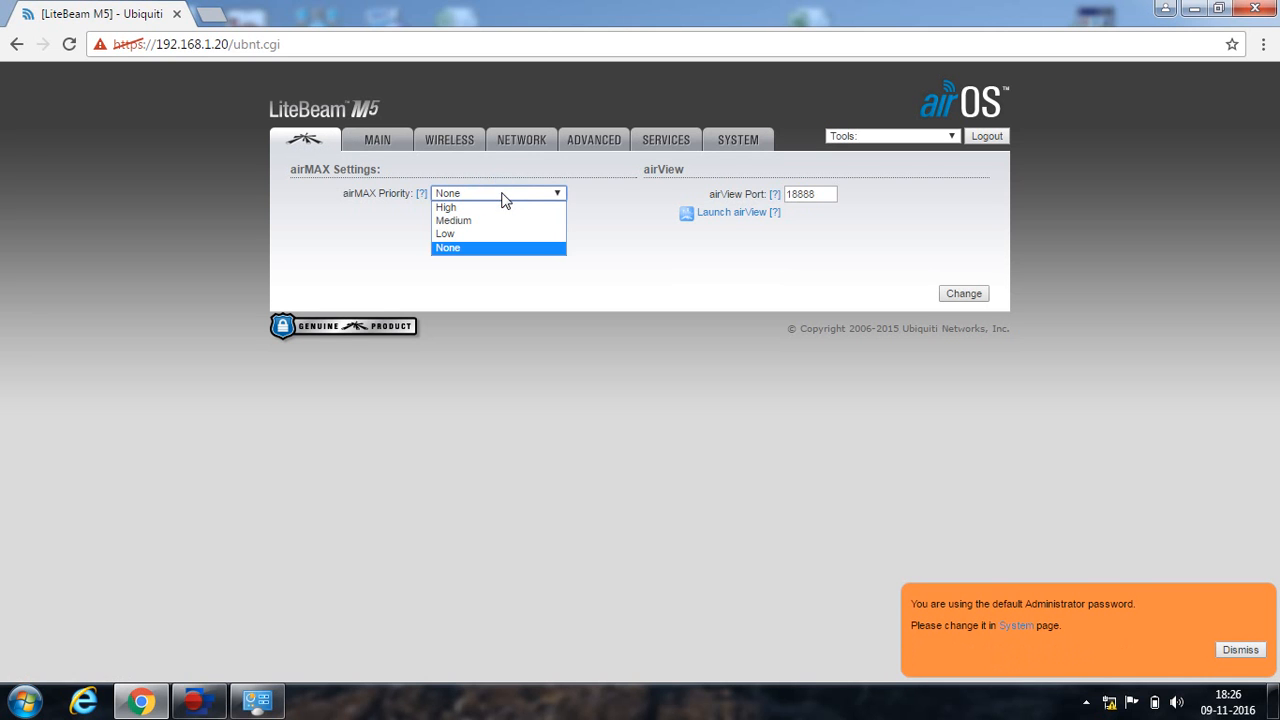
pyautogui.click(482, 208)
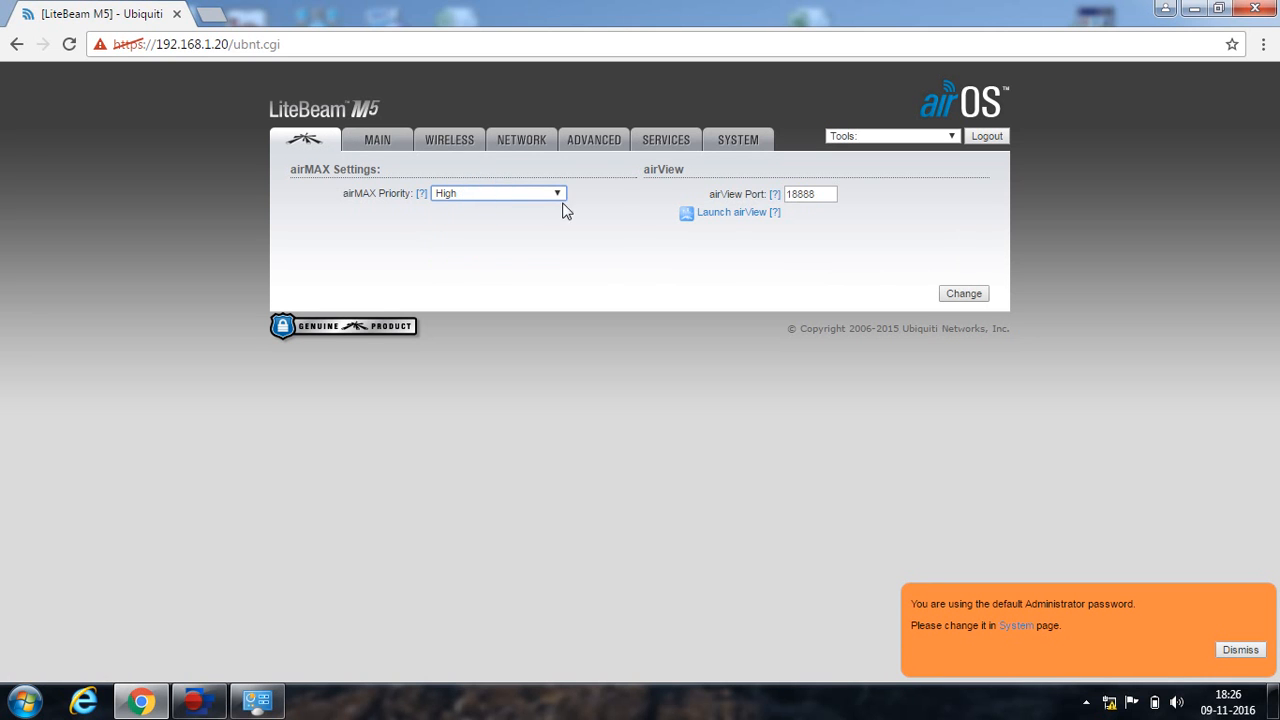
pyautogui.click(963, 294)
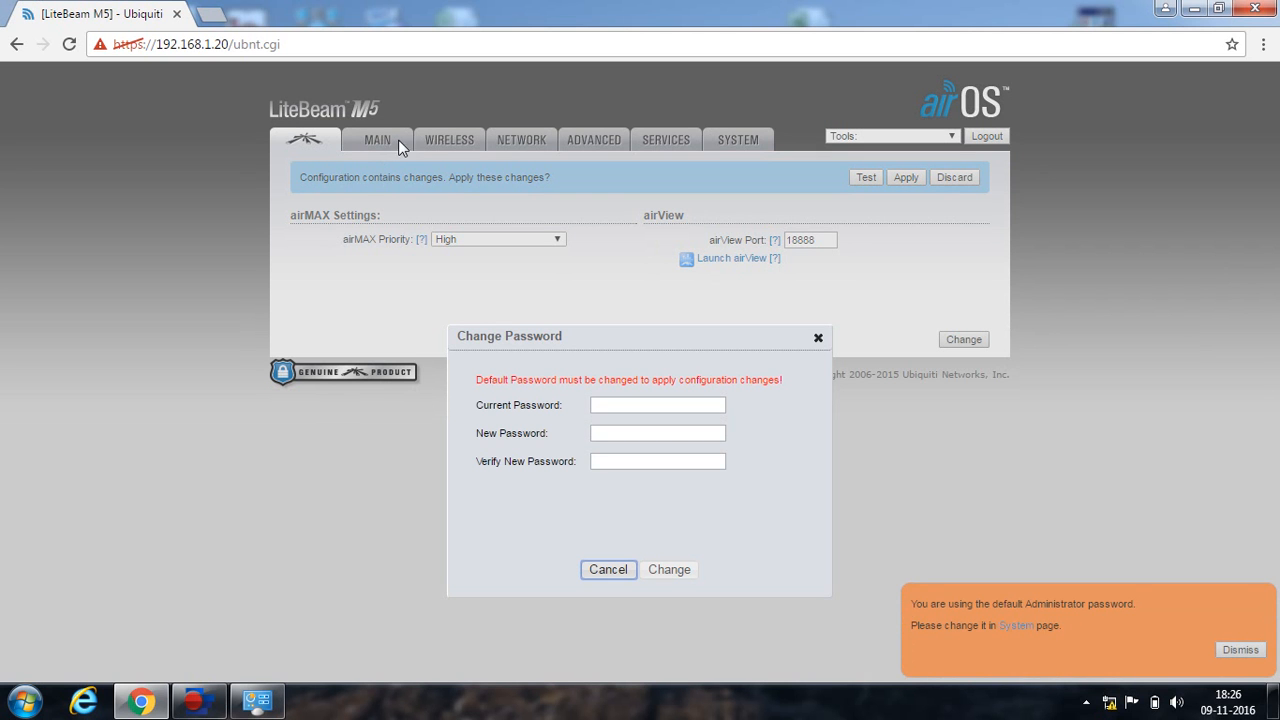
# Replace the default administrator password with a new one, then view the Main status page.
pyautogui.click(634, 404)
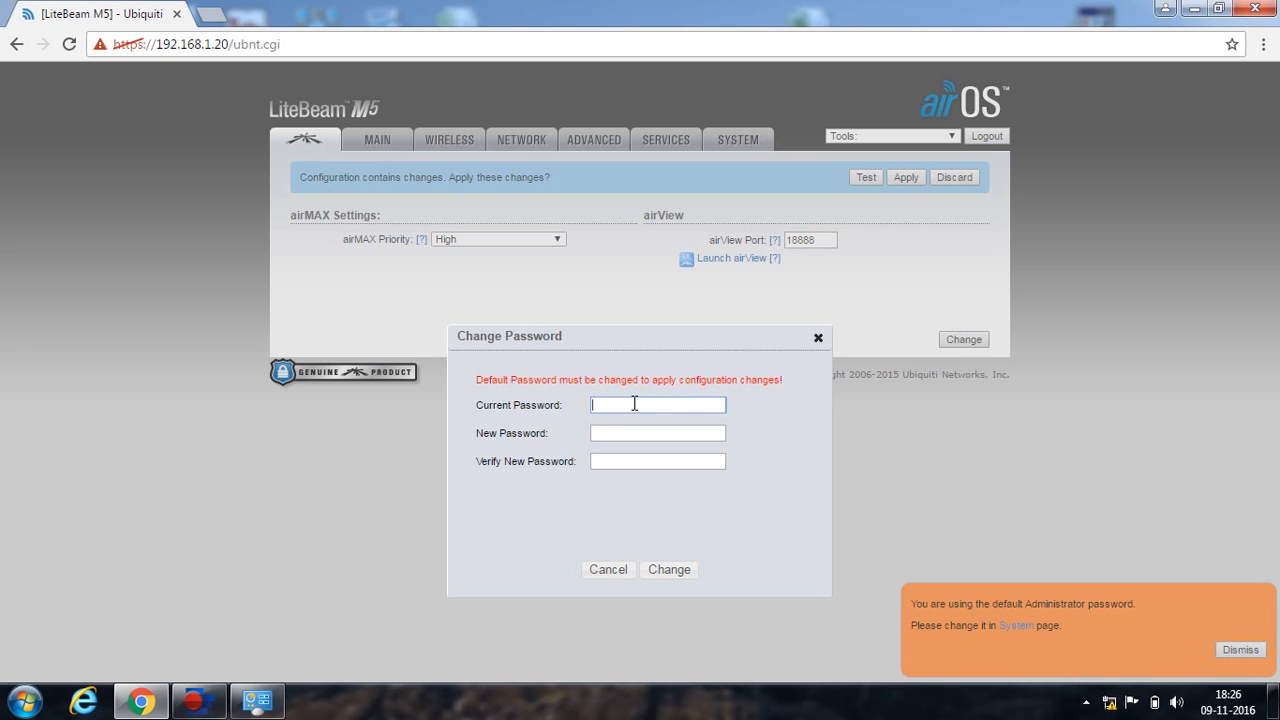
pyautogui.write('ubnt')
pyautogui.press('Tab')
pyautogui.write('••••••••')
pyautogui.click(623, 459)
pyautogui.write('•••••')
pyautogui.click(668, 569)
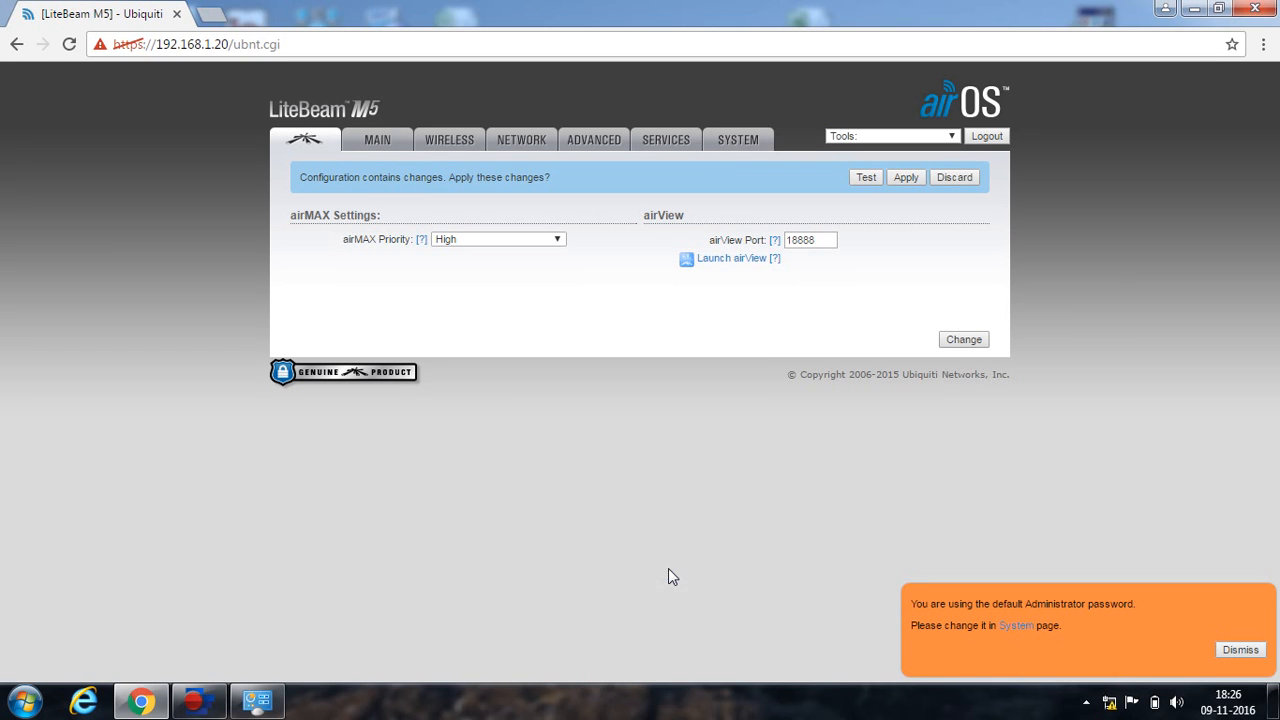
pyautogui.click(380, 142)
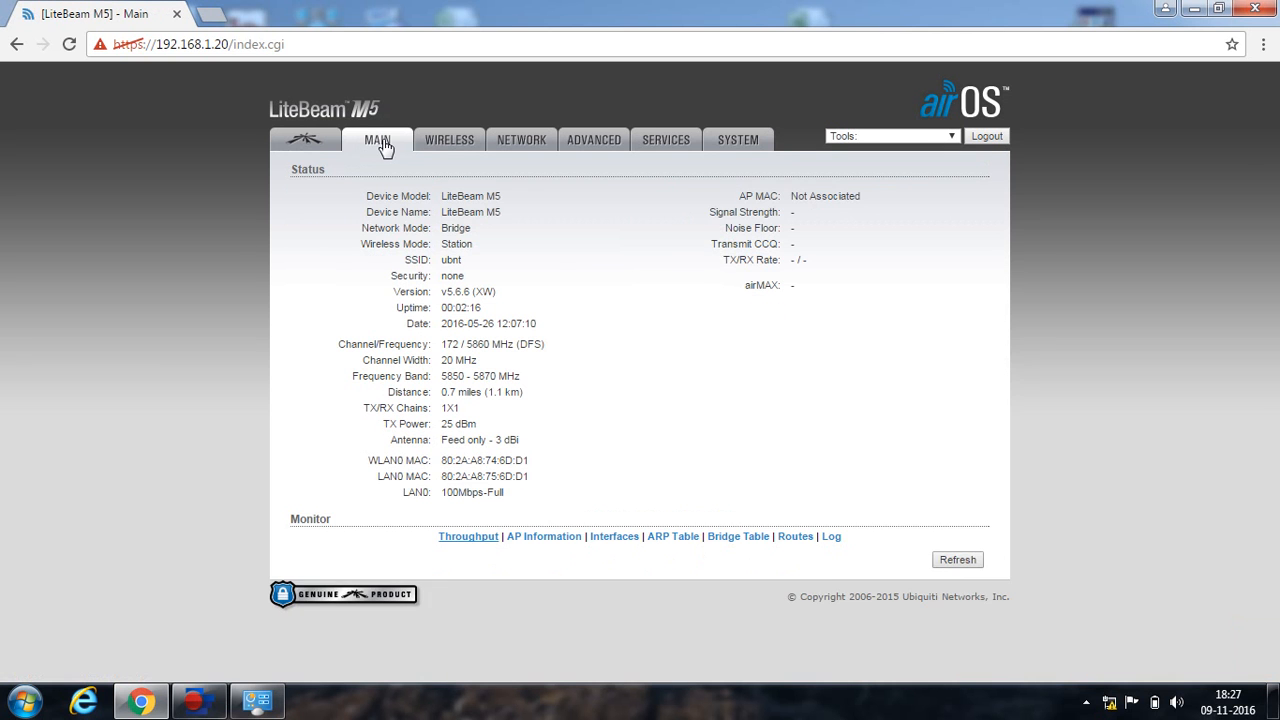
# On the Wireless page, set the antenna to Feed only (1x1) - 3 dBi so output power is 25 dBm.
pyautogui.click(465, 141)
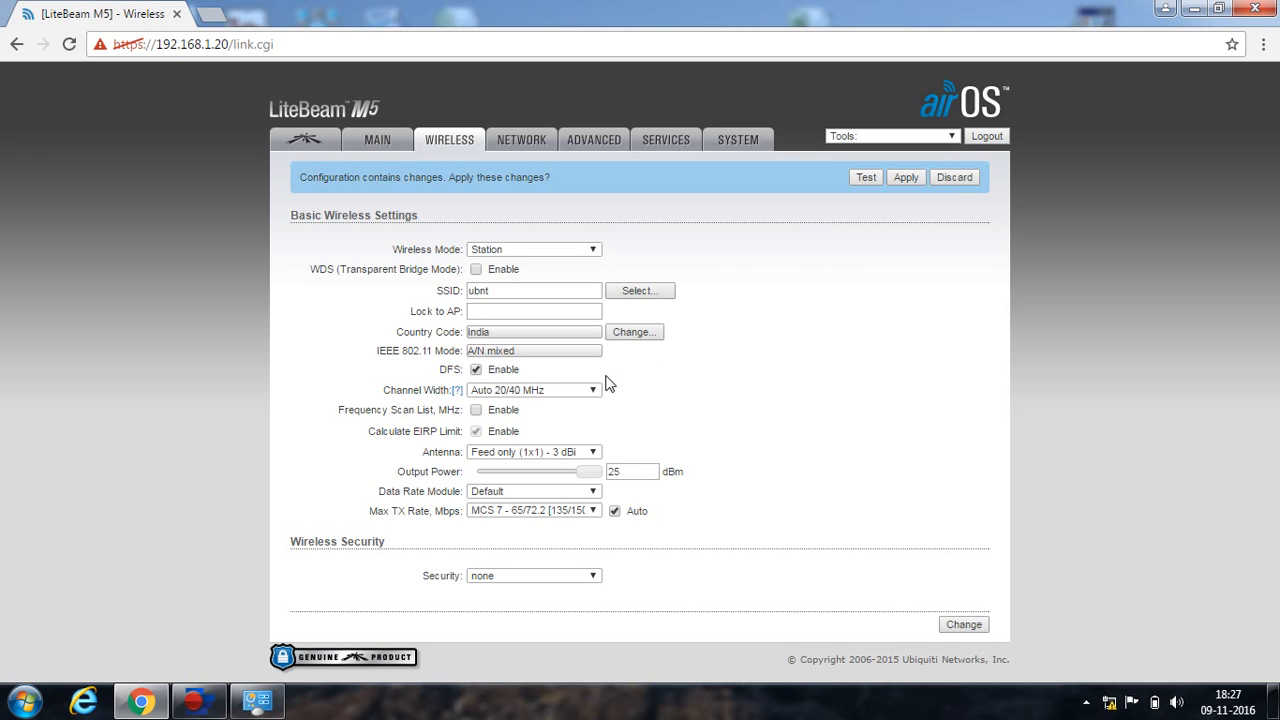
pyautogui.click(591, 454)
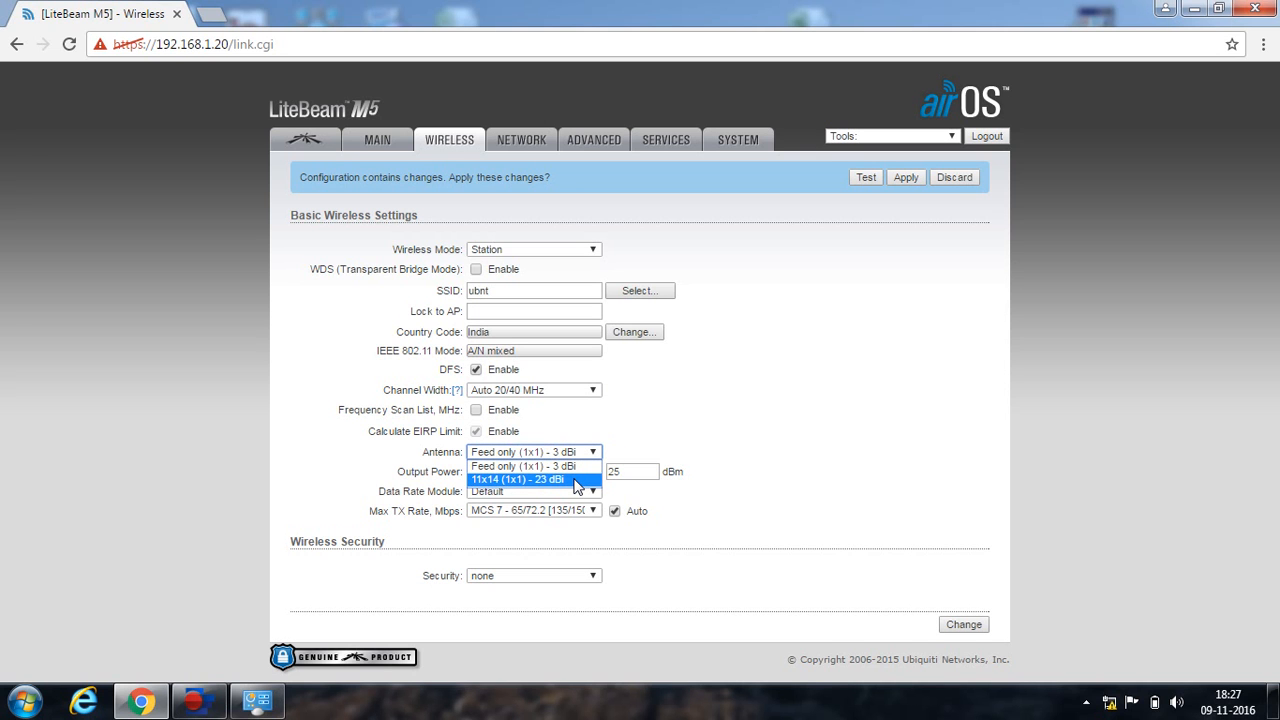
pyautogui.click(577, 480)
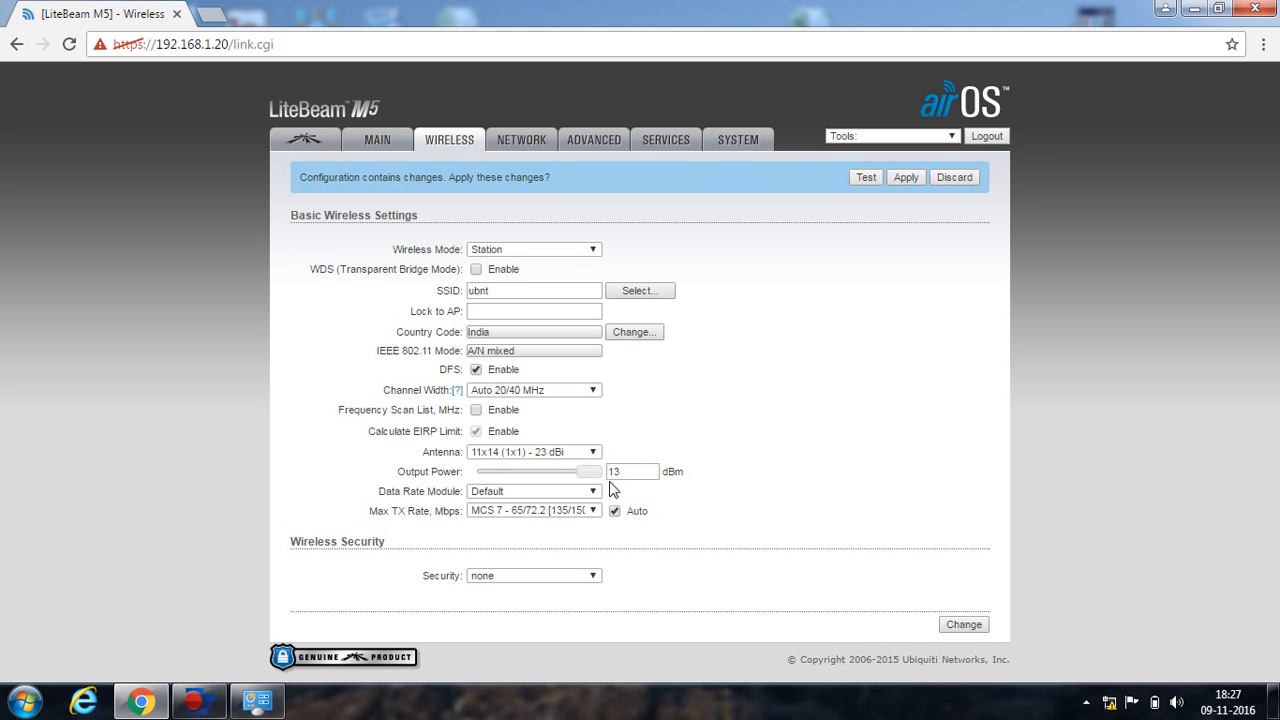
pyautogui.click(588, 471)
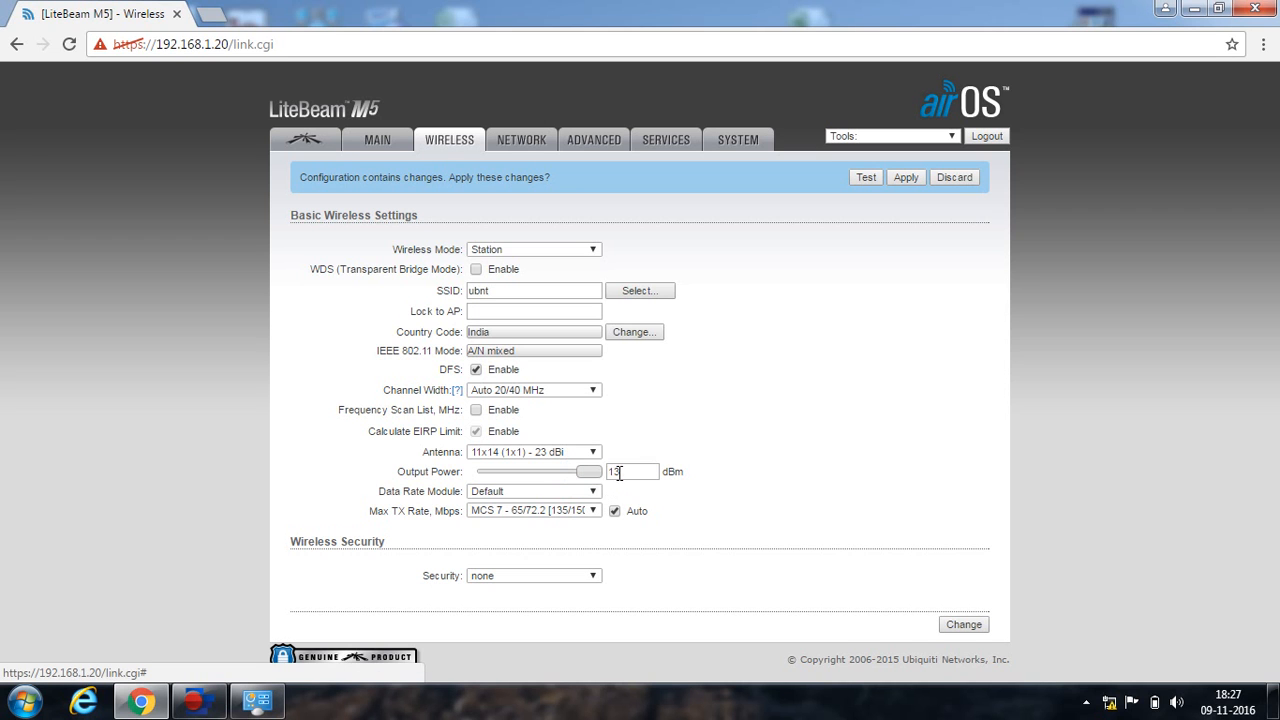
pyautogui.click(593, 453)
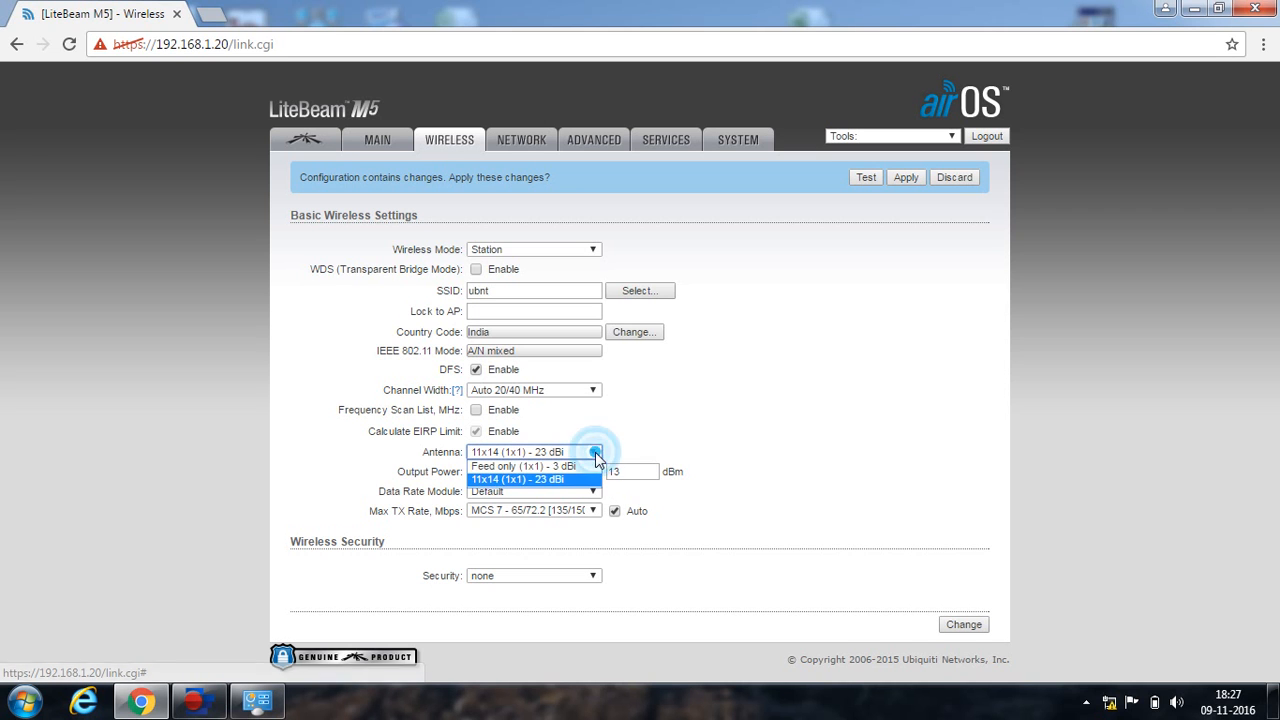
pyautogui.click(594, 466)
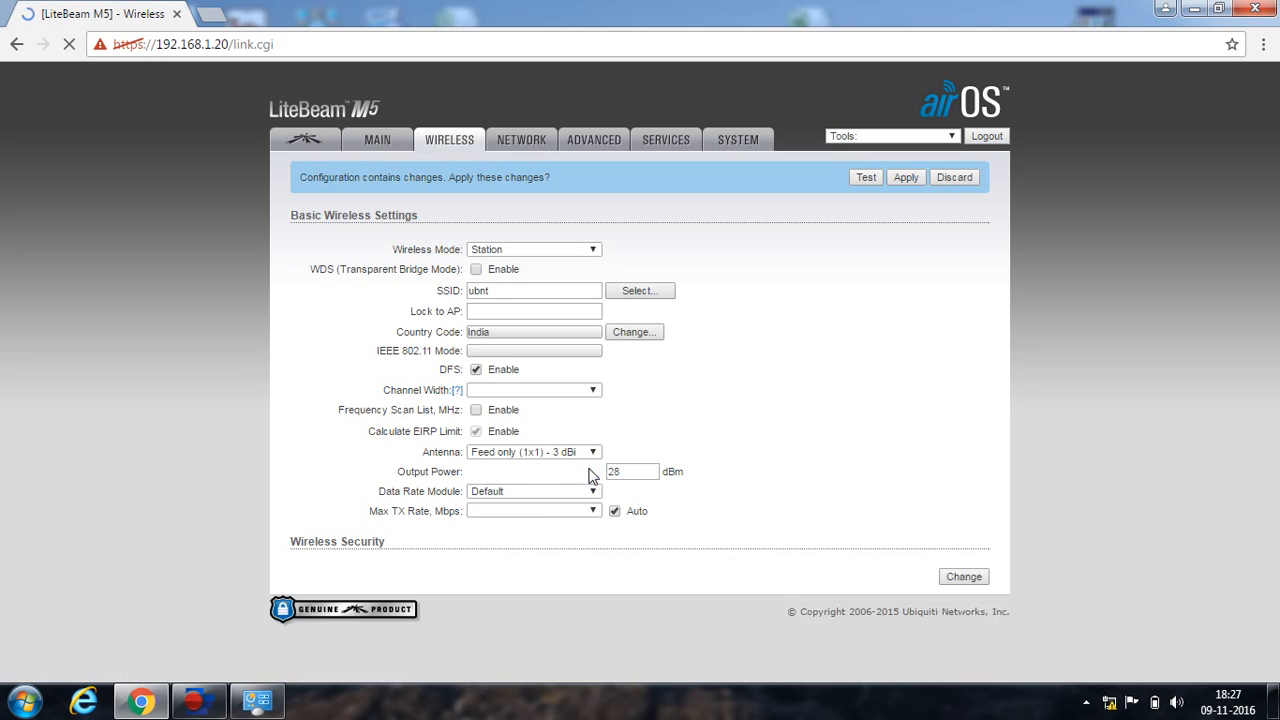
pyautogui.click(592, 474)
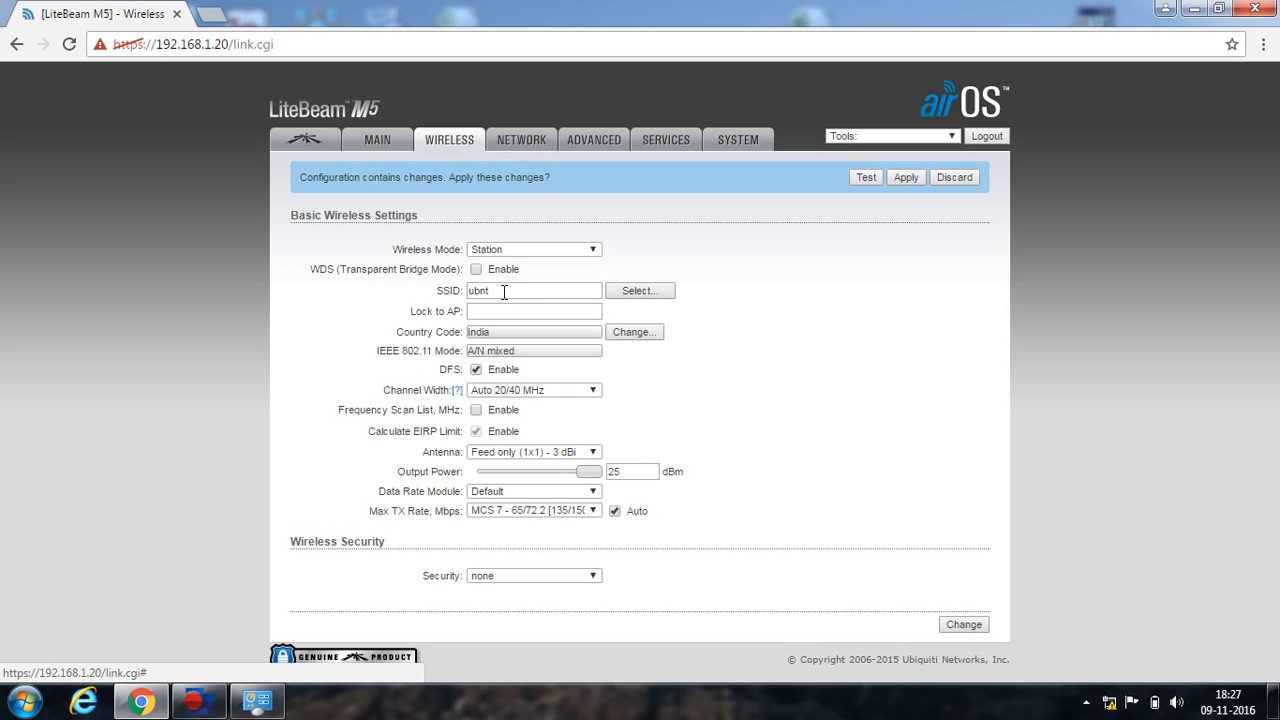
# Scan nearby access points, lock to CS5B1 RASIKPUR SECTOR, then save and apply the wireless settings.
pyautogui.click(636, 293)
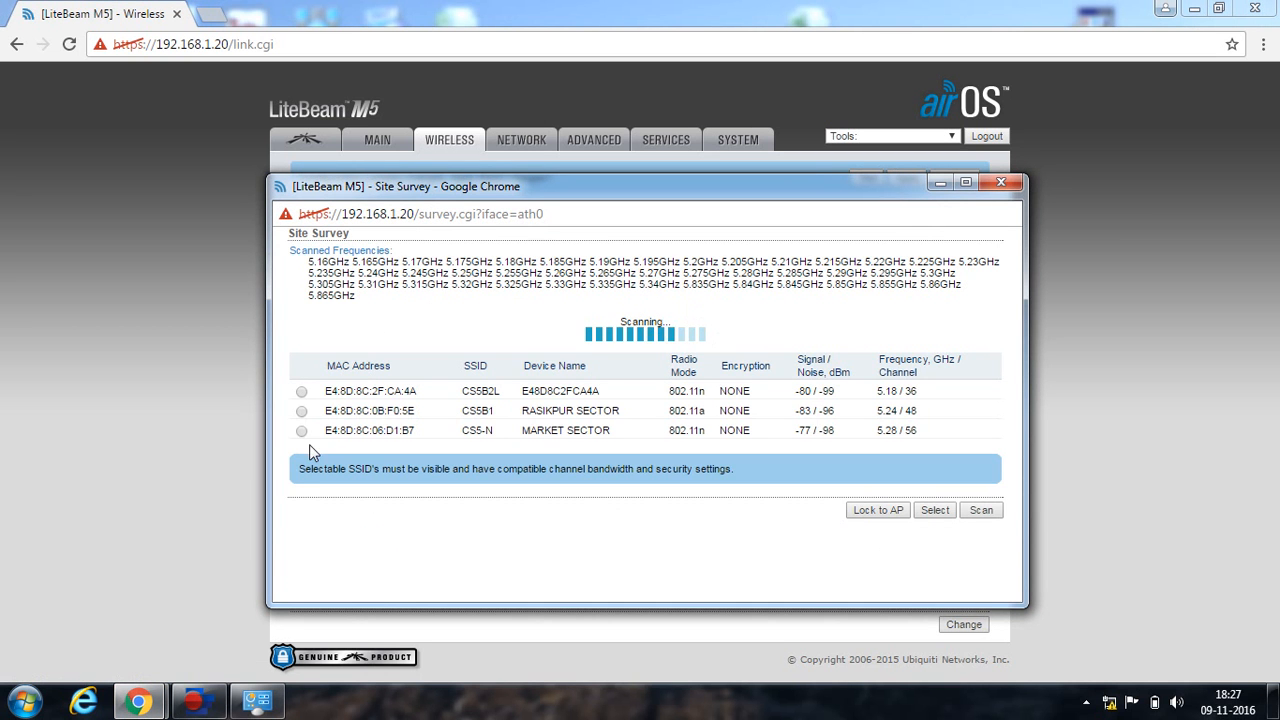
pyautogui.click(302, 431)
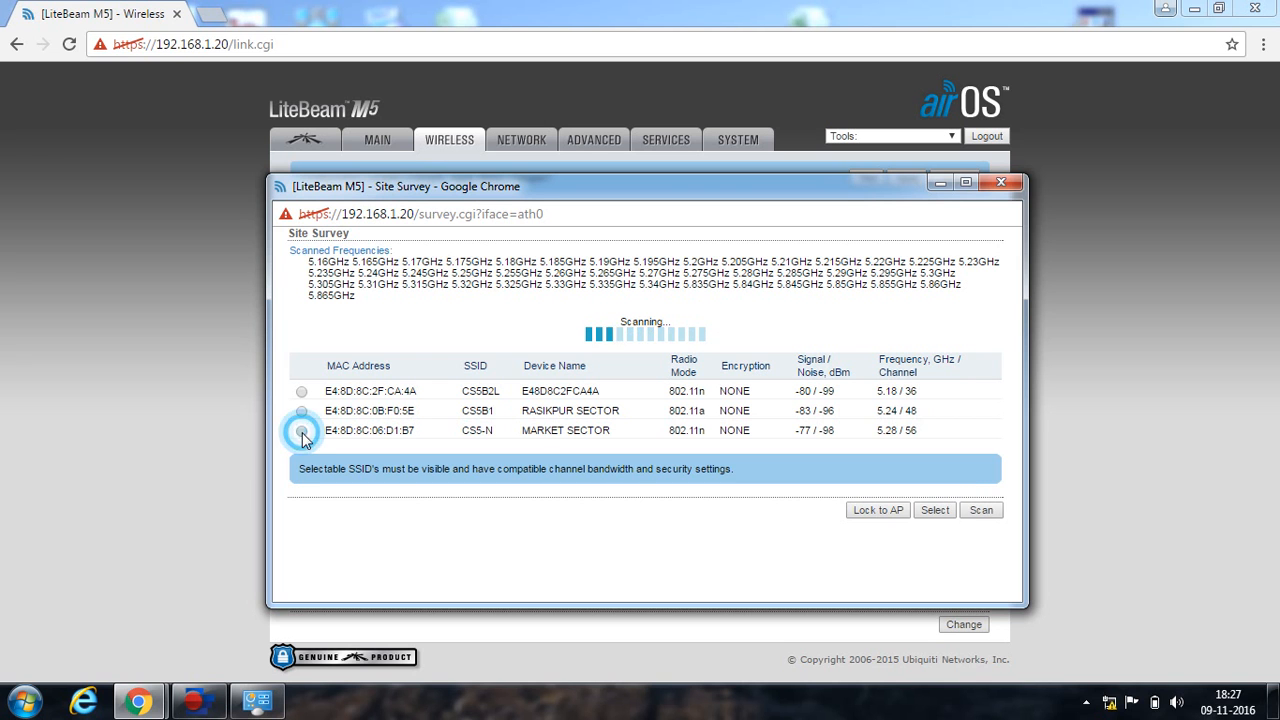
pyautogui.click(302, 410)
pyautogui.click(302, 391)
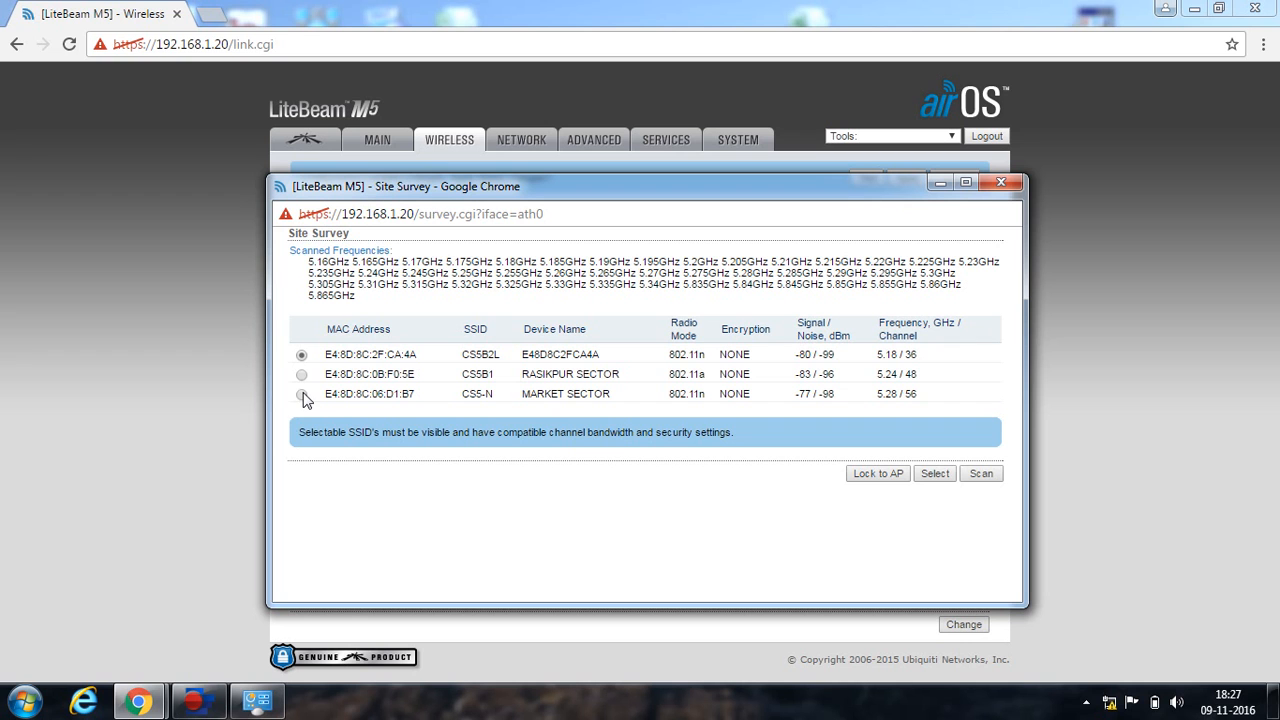
pyautogui.click(628, 462)
pyautogui.click(982, 474)
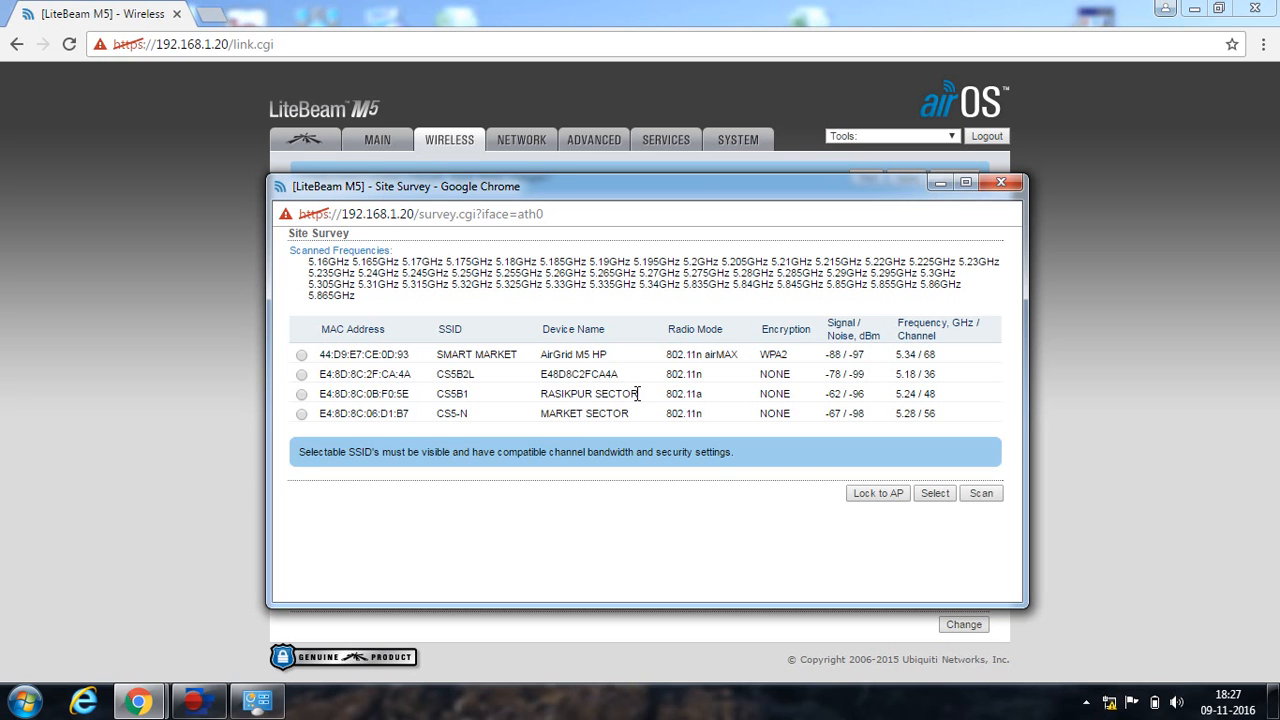
pyautogui.click(302, 395)
pyautogui.click(873, 494)
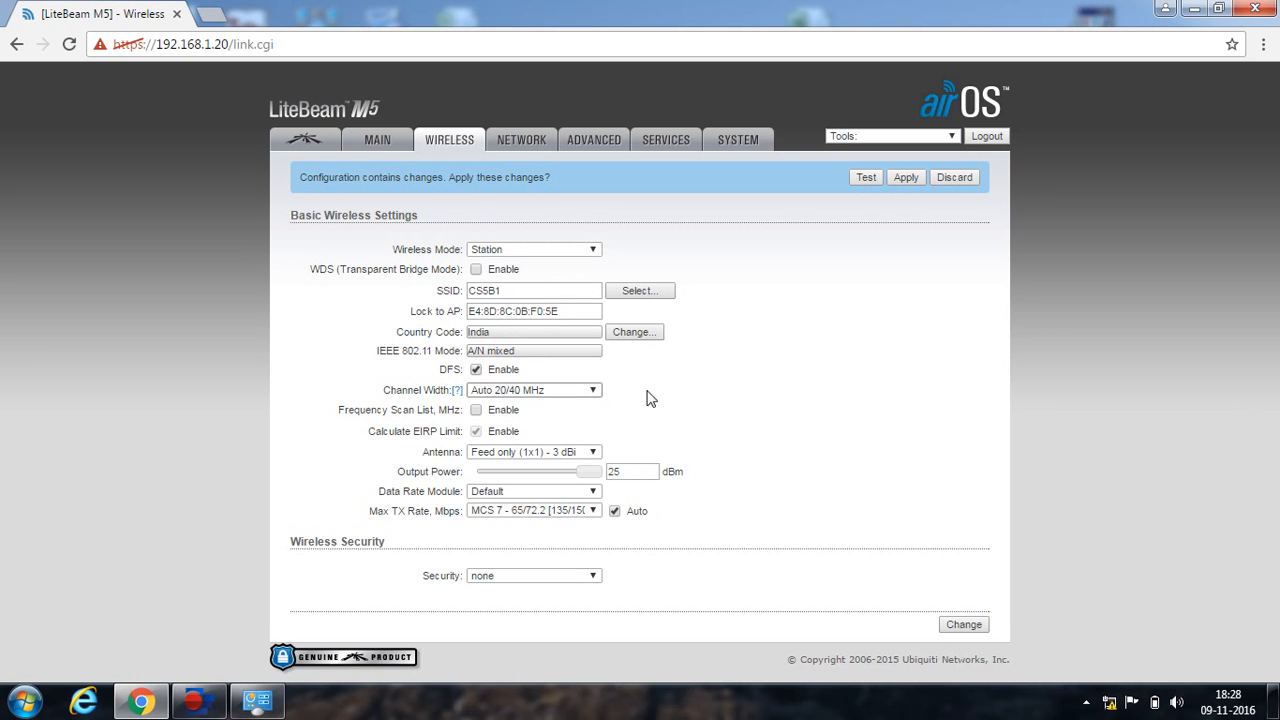
pyautogui.click(965, 625)
pyautogui.click(908, 178)
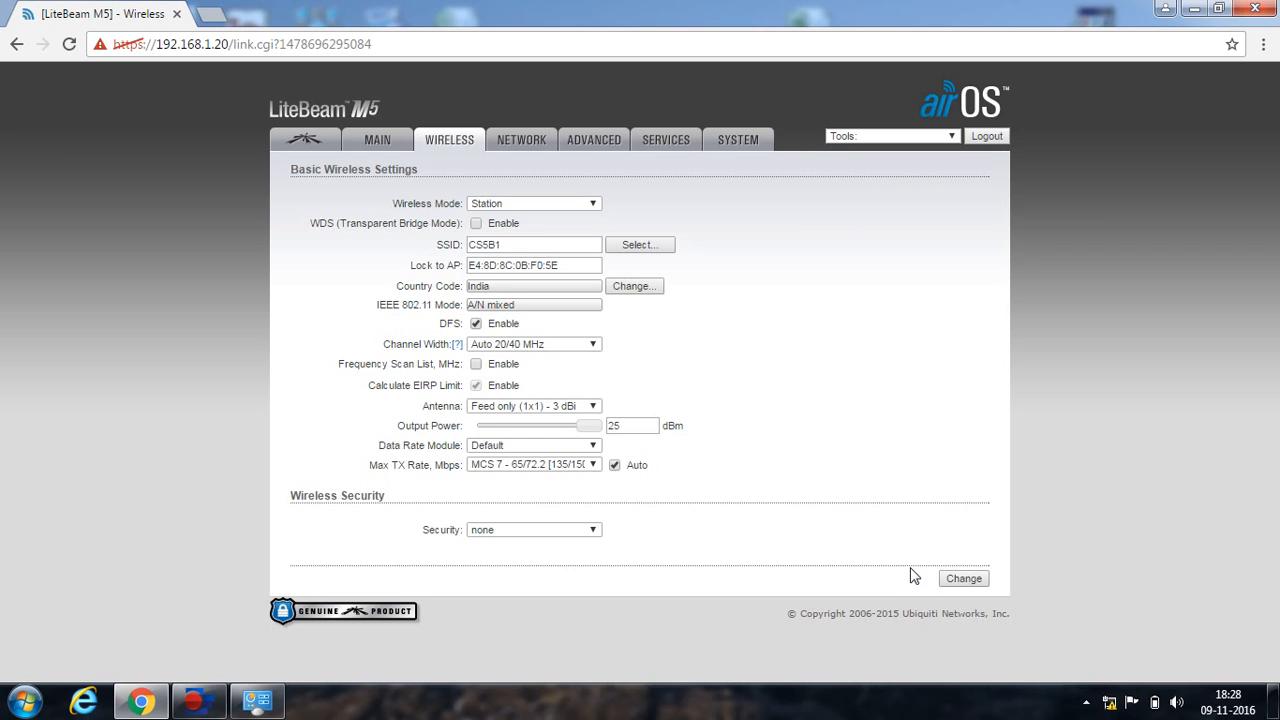
# Resubmit the wireless settings, then select the address bar after the connection-interrupted error.
pyautogui.click(955, 578)
pyautogui.click(955, 579)
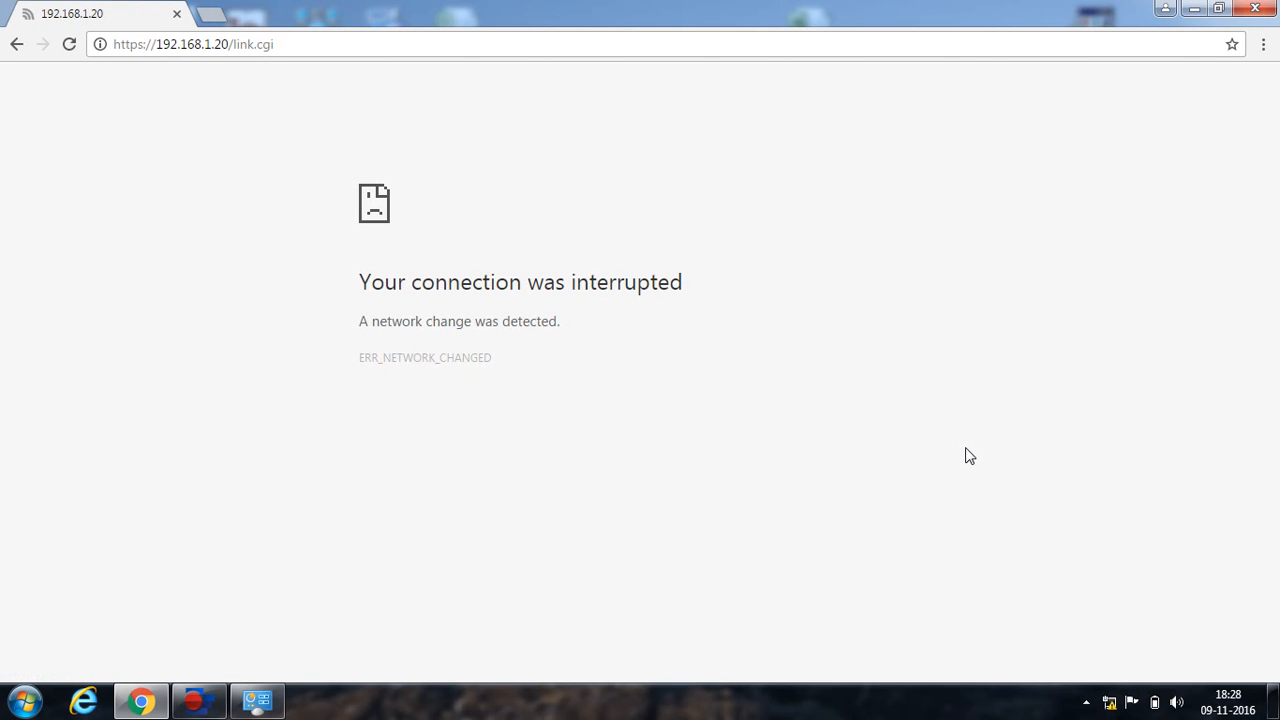
pyautogui.click(314, 47)
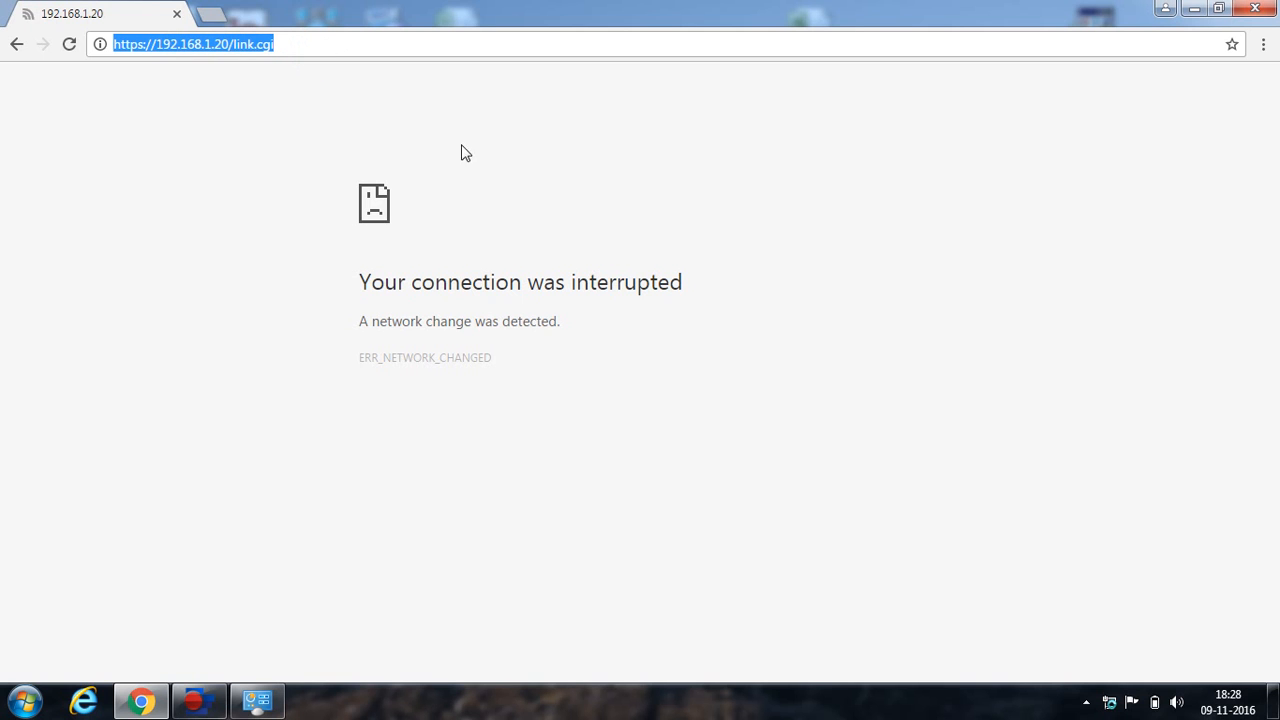
pyautogui.moveTo(1112, 712)
# Reload the device page at 192.168.1.20 and view Main status showing the link to CS5B1.
pyautogui.click(375, 44)
pyautogui.press('Return')
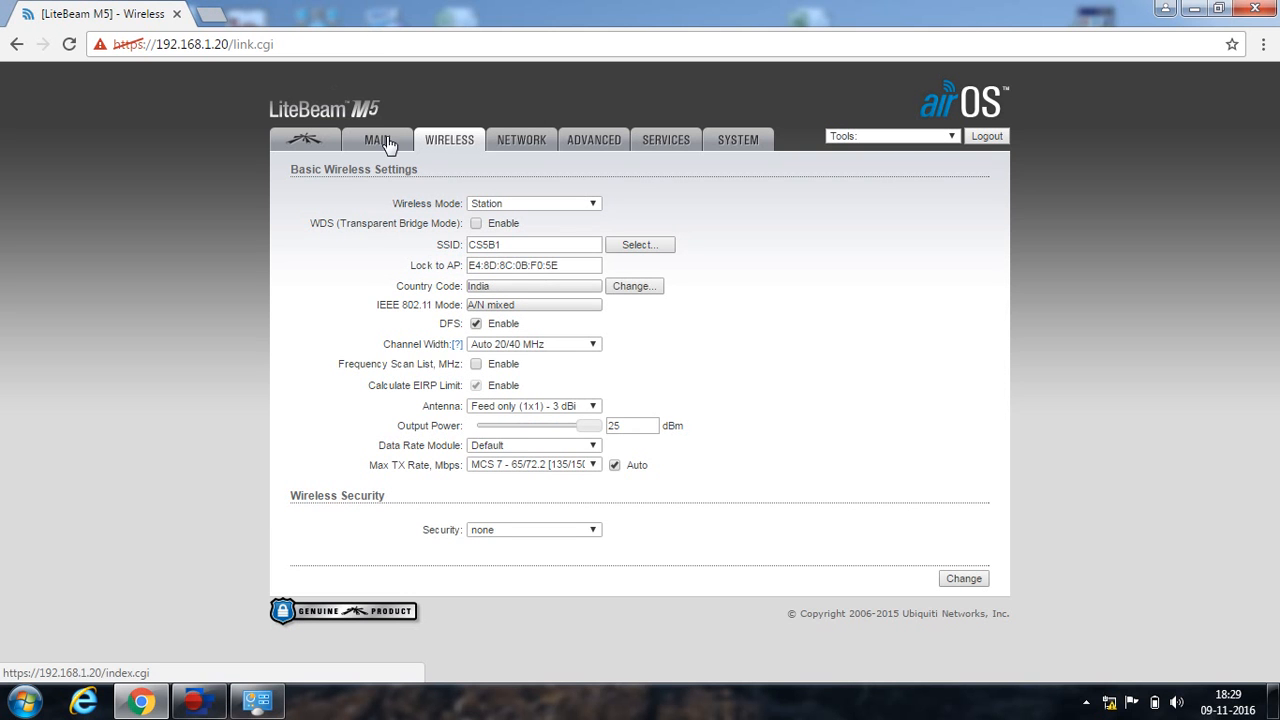
pyautogui.click(388, 144)
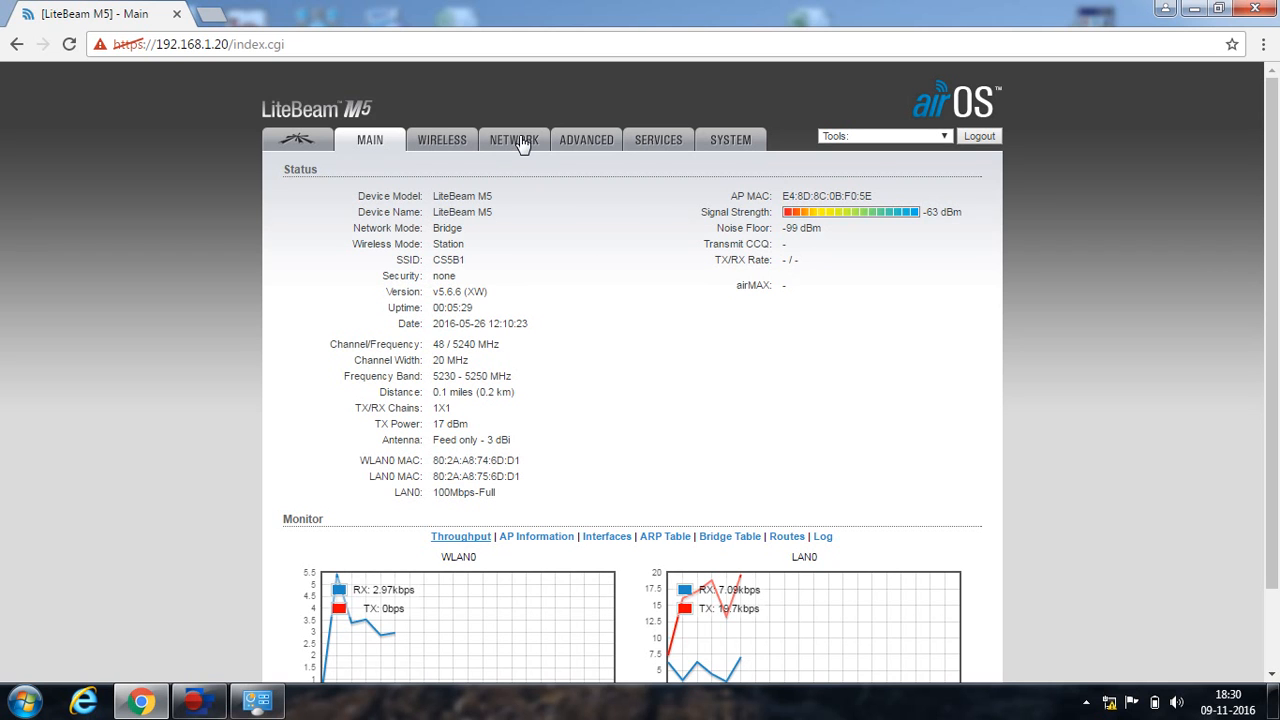
# Go to the System page and place the cursor in the LiteBeam M5 Device Name field.
pyautogui.click(648, 143)
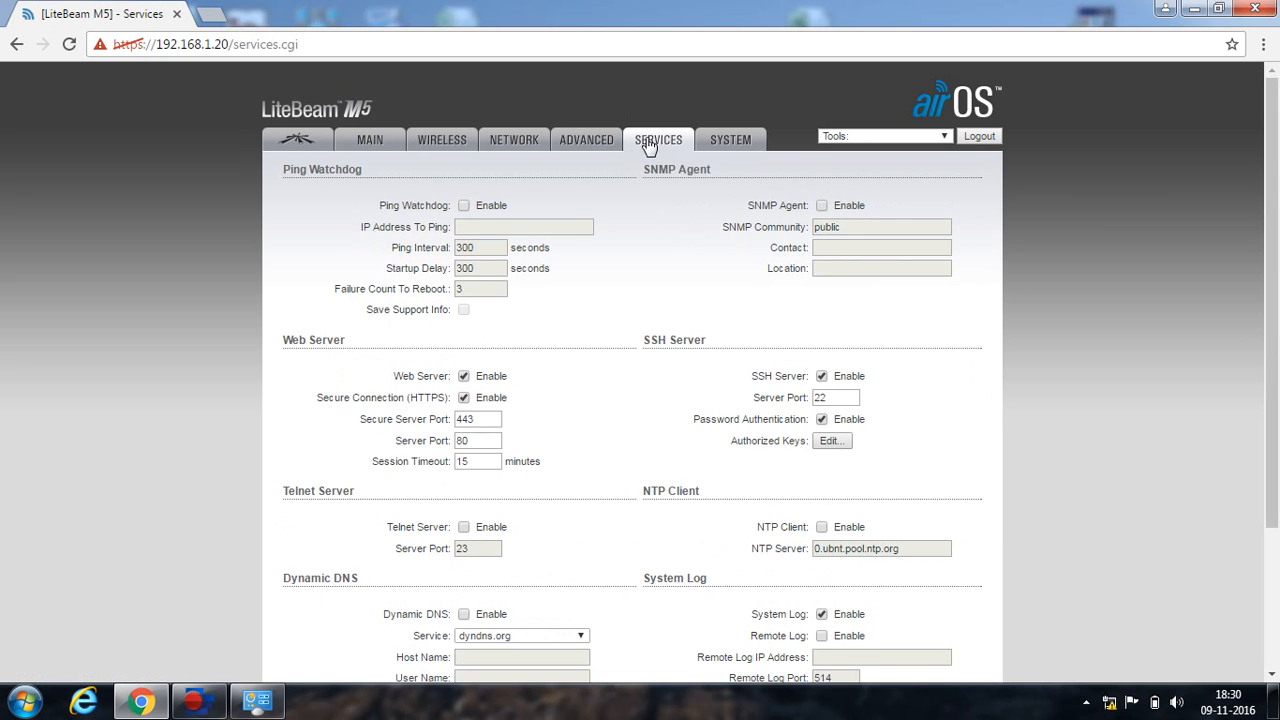
pyautogui.click(725, 147)
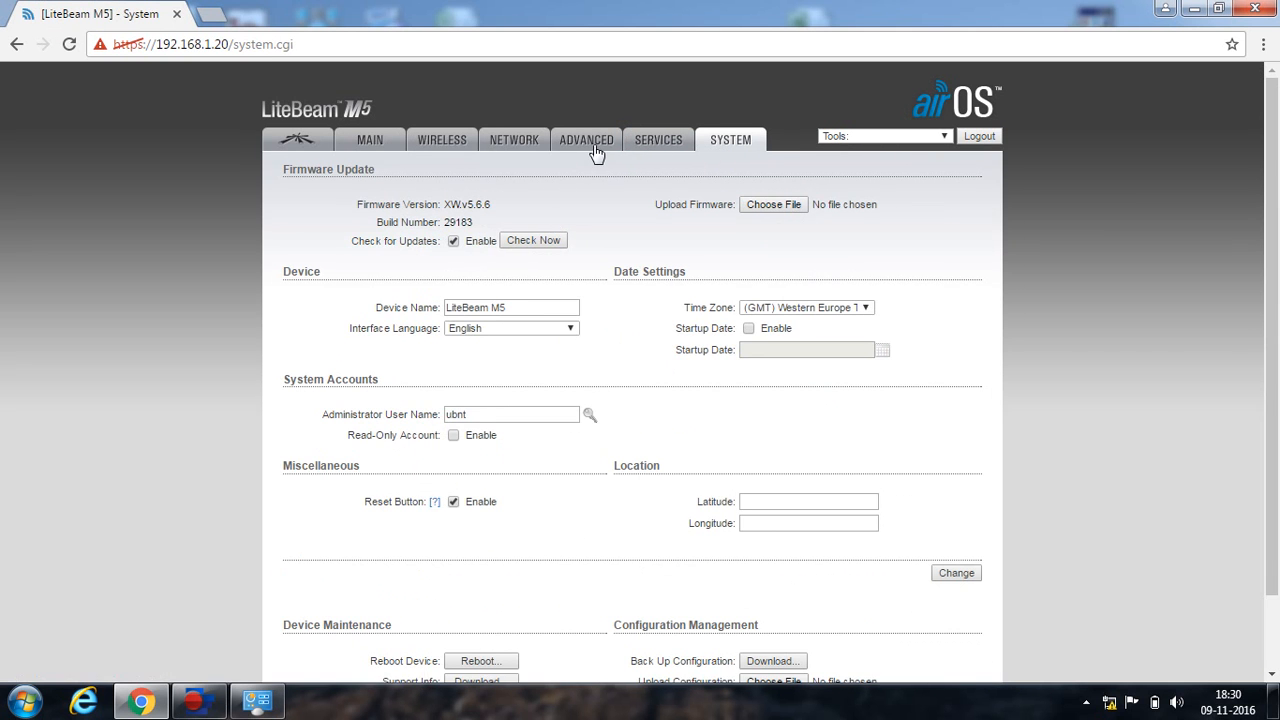
pyautogui.click(527, 307)
pyautogui.click(461, 308)
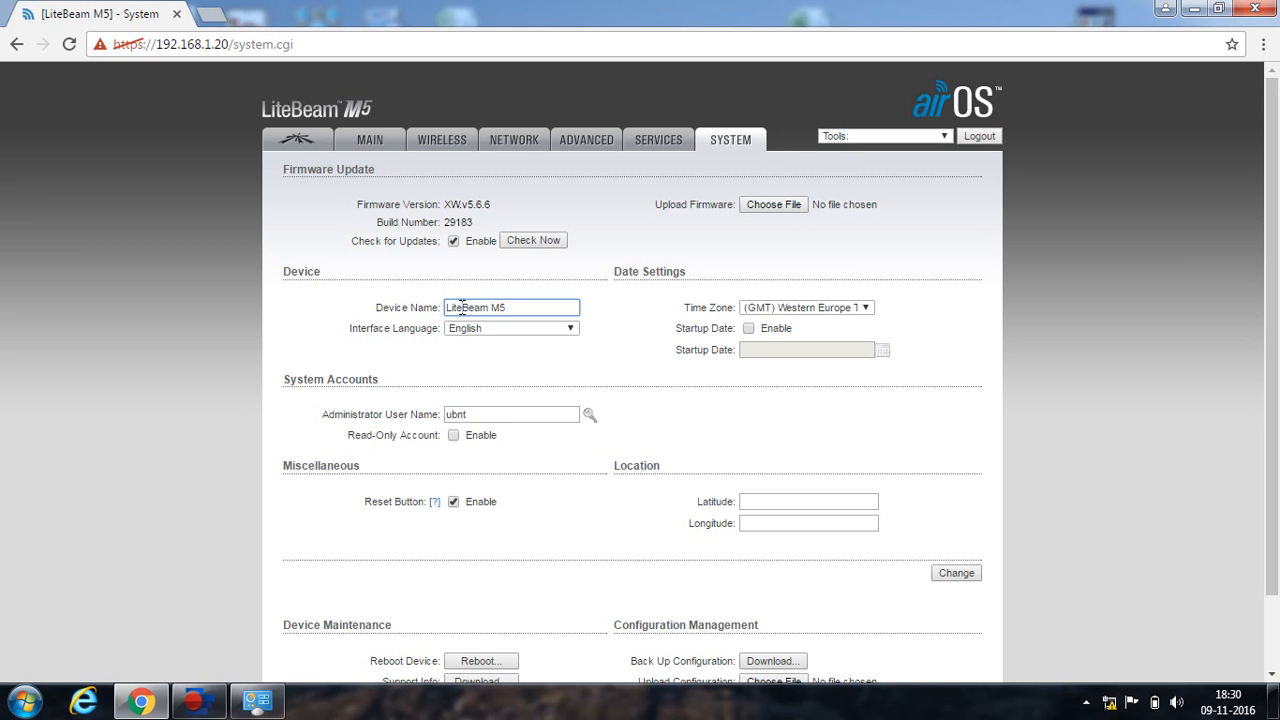
pyautogui.press('BackSpace')
pyautogui.press('BackSpace')
pyautogui.press('BackSpace')
pyautogui.press('Right')
pyautogui.press('BackSpace')
pyautogui.press('BackSpace')
pyautogui.press('BackSpace')
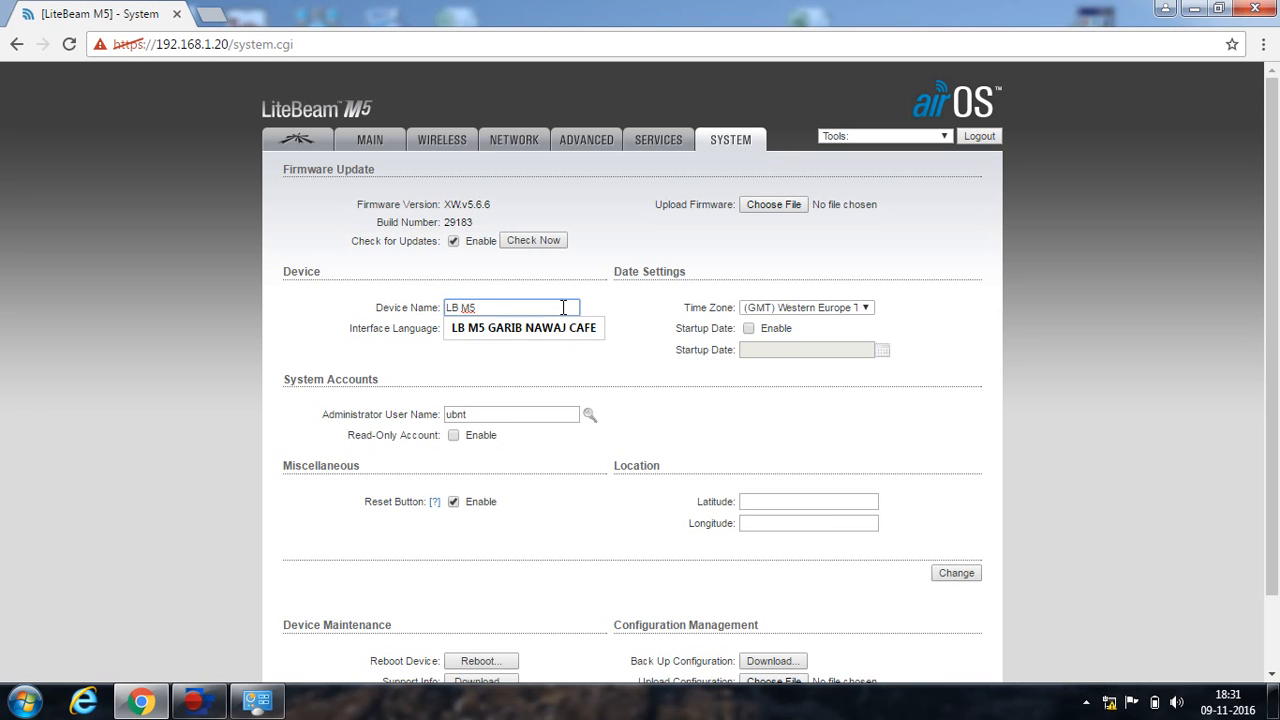
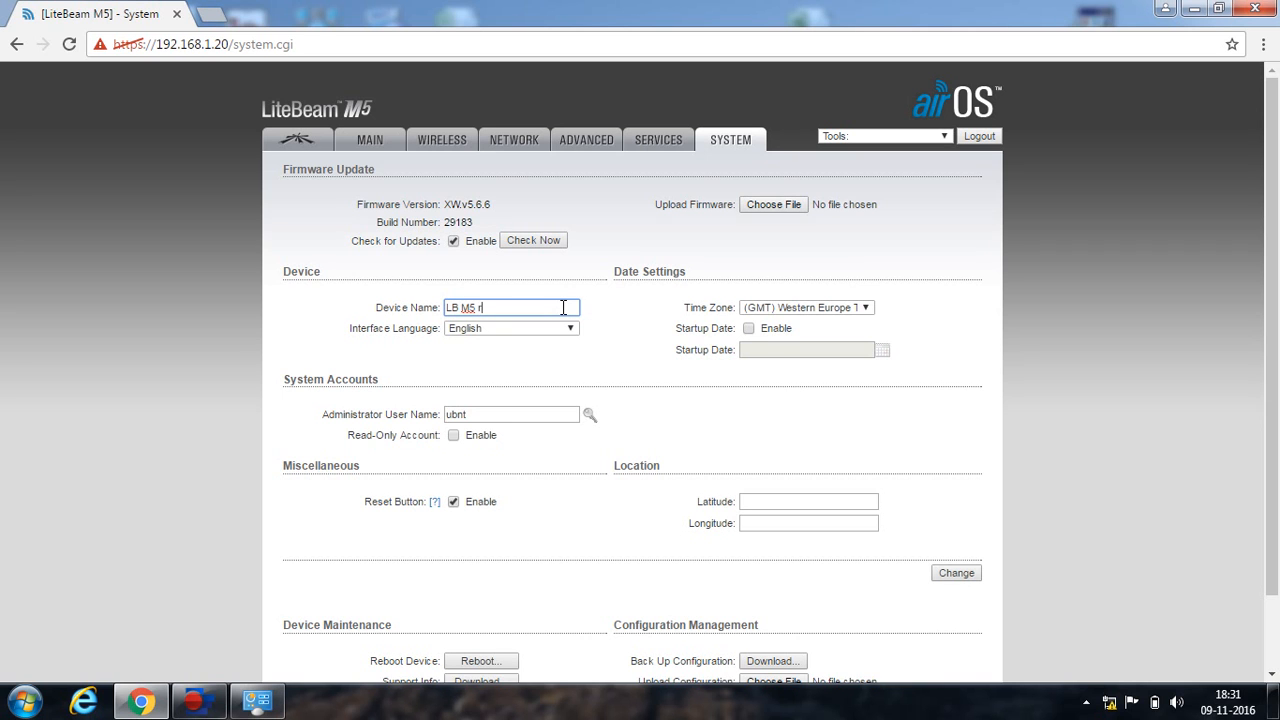
pyautogui.press('BackSpace')
pyautogui.press('BackSpace')
pyautogui.press('BackSpace')
pyautogui.press('BackSpace')
pyautogui.press('BackSpace')
pyautogui.press('BackSpace')
pyautogui.press('BackSpace')
pyautogui.press('BackSpace')
pyautogui.press('BackSpace')
pyautogui.press('BackSpace')
pyautogui.press('BackSpace')
# Save the new device name and apply the configuration change.
pyautogui.click(589, 415)
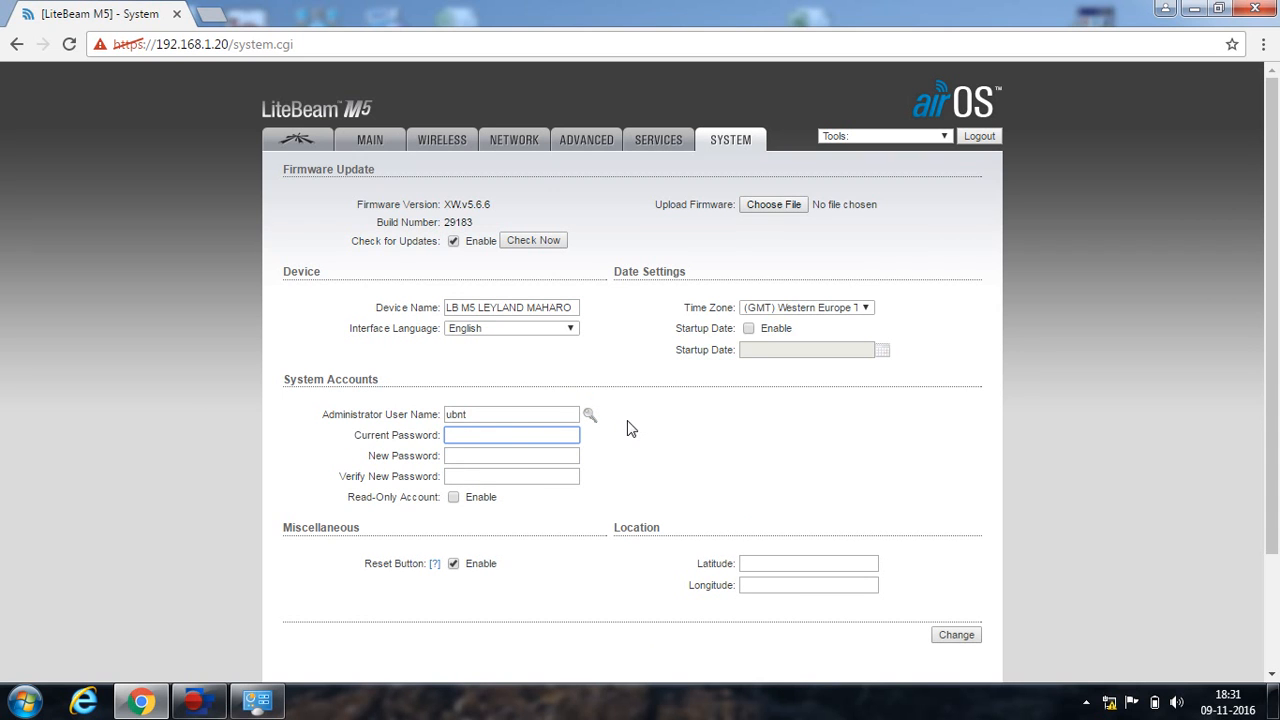
pyautogui.click(589, 415)
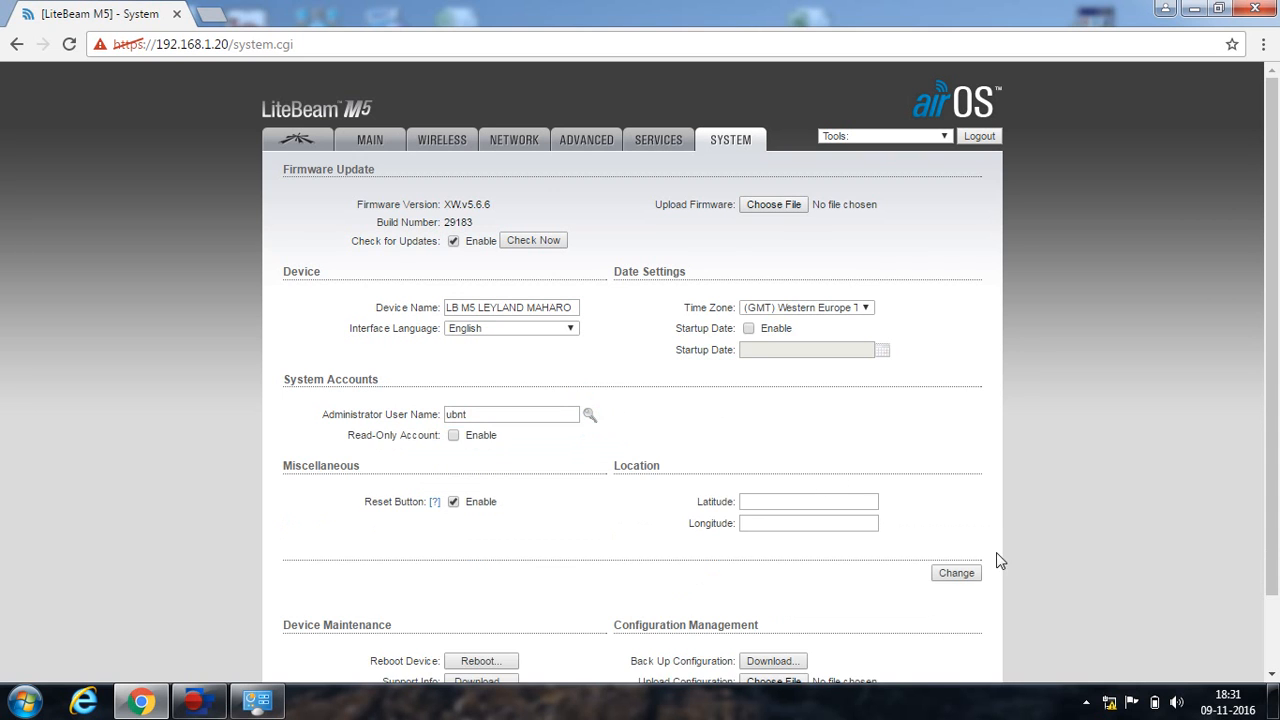
pyautogui.click(956, 574)
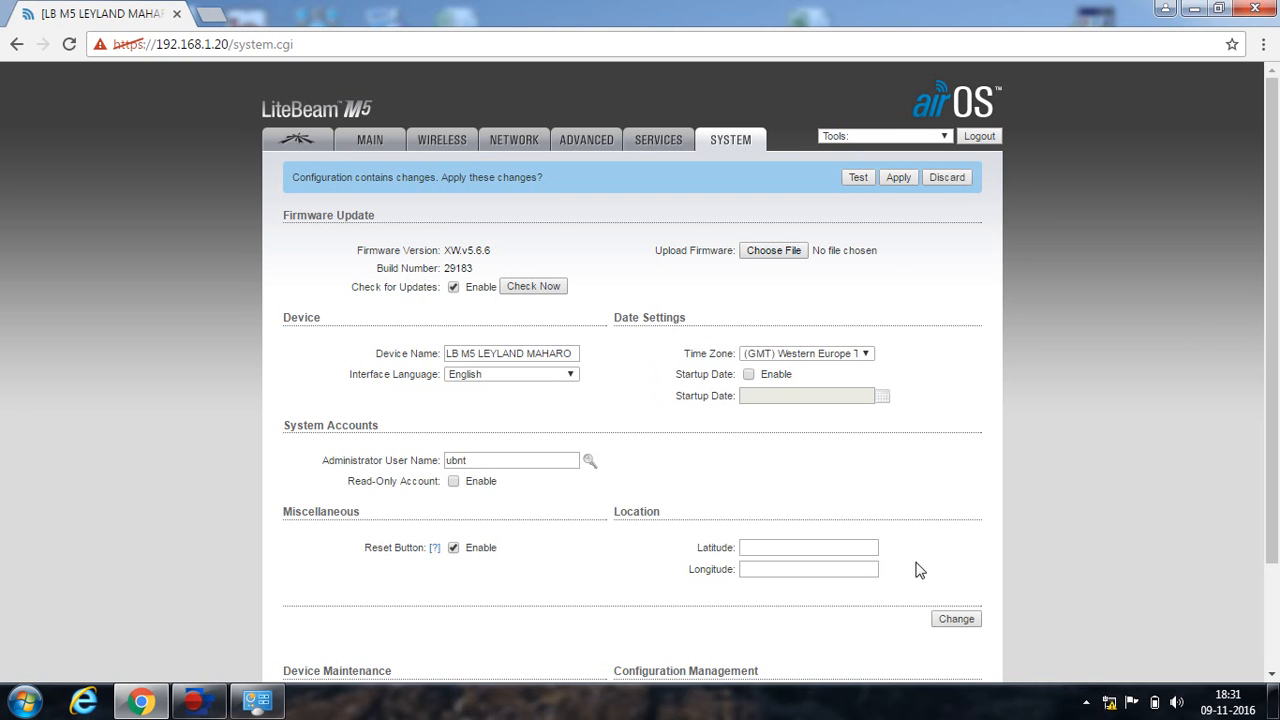
pyautogui.click(898, 178)
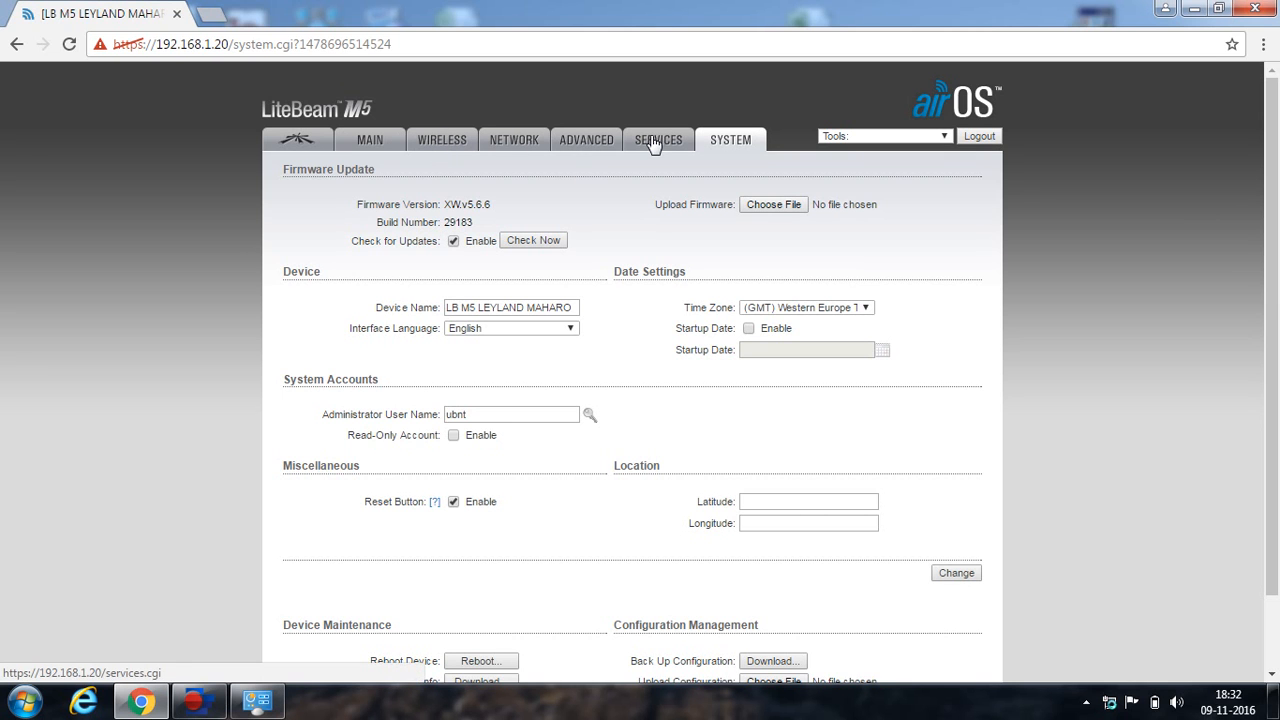
# On the Network page, change the management IP to 192.168.50.201, then save and apply.
pyautogui.click(593, 140)
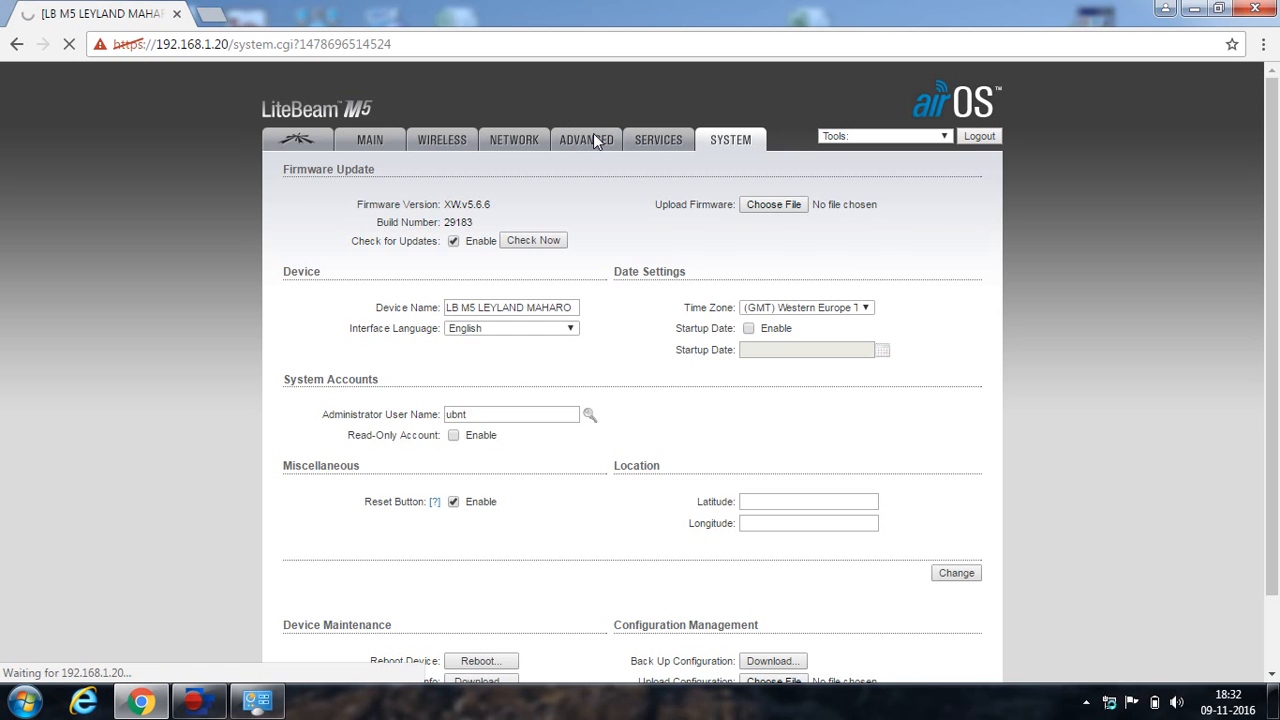
pyautogui.click(657, 141)
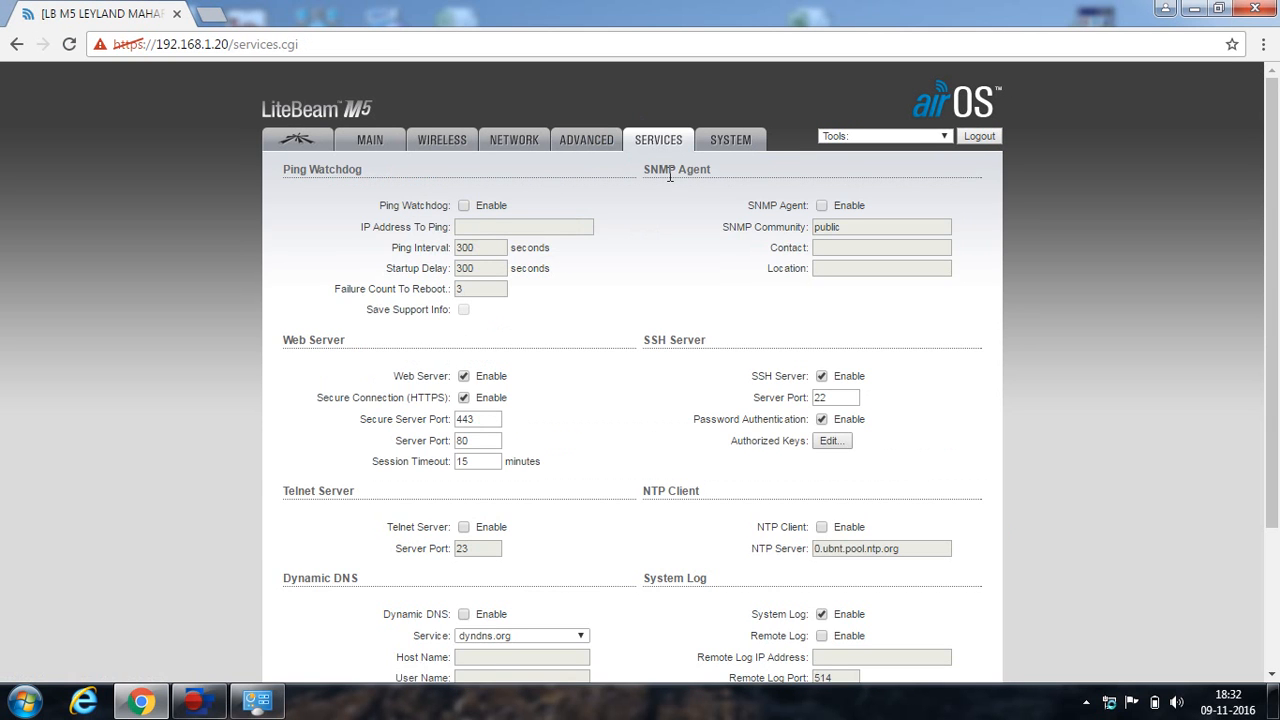
pyautogui.click(510, 141)
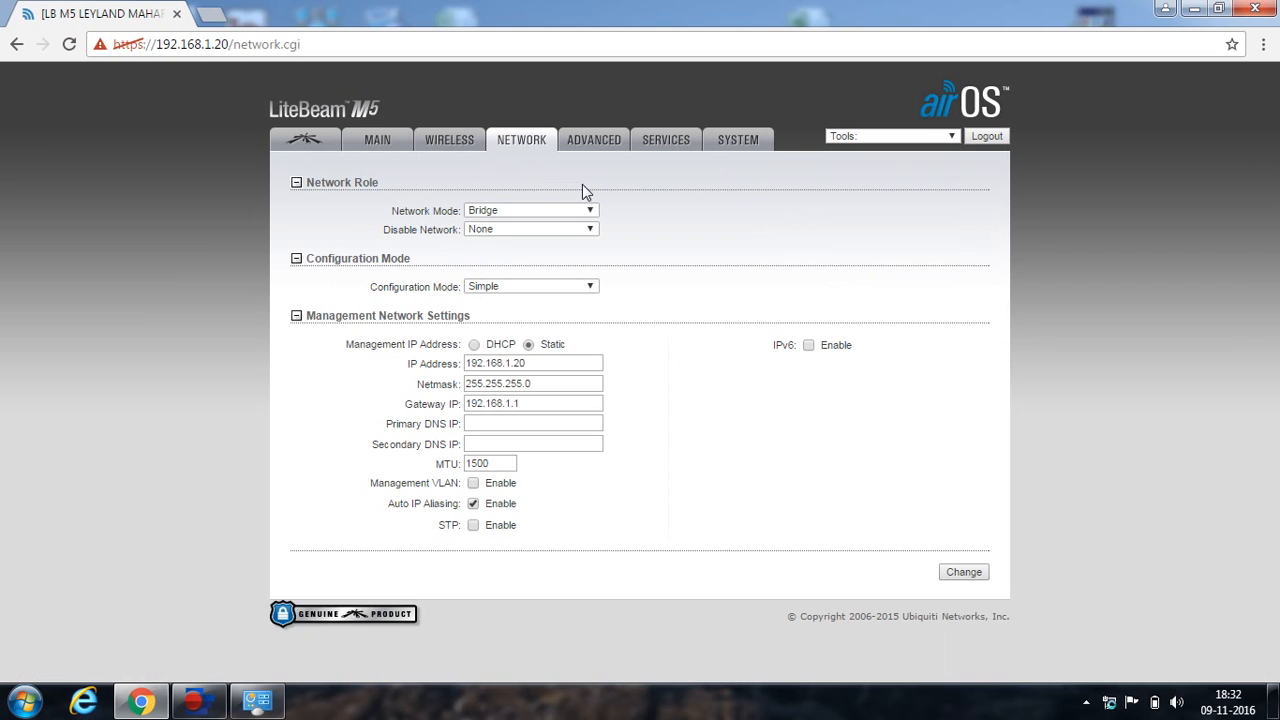
pyautogui.click(510, 363)
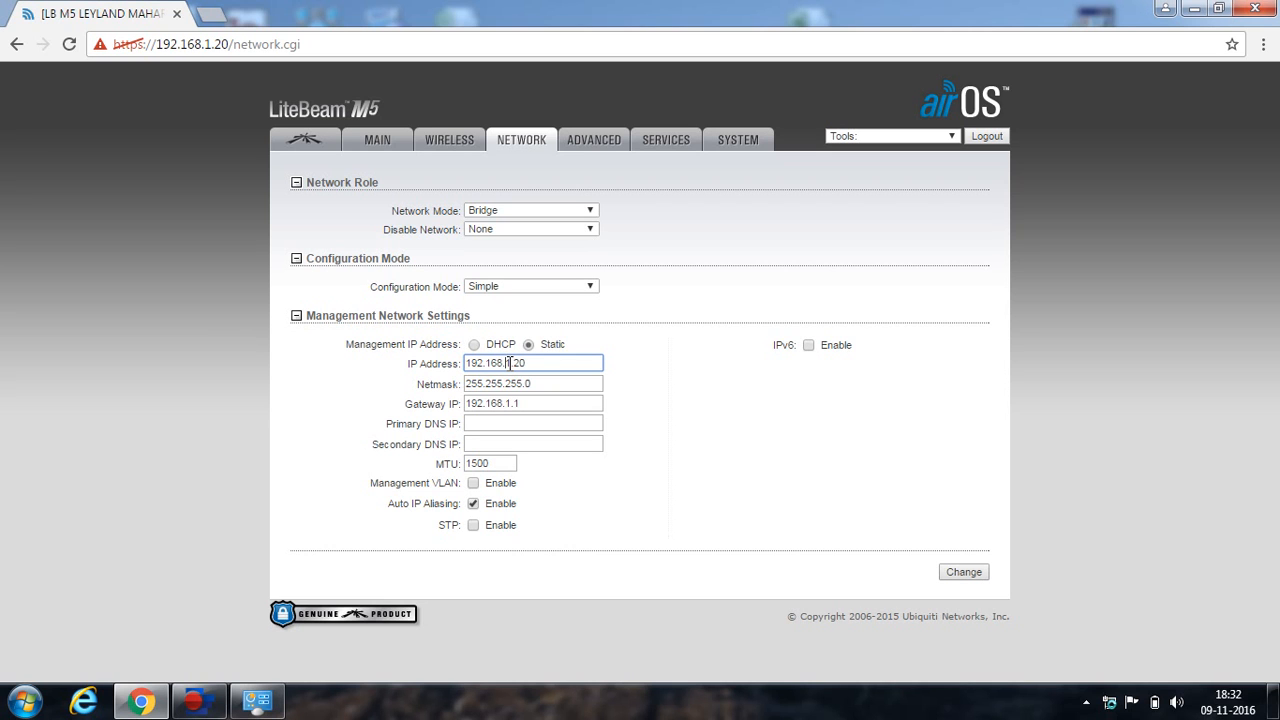
pyautogui.press('Delete')
pyautogui.write('50.201')
pyautogui.click(965, 573)
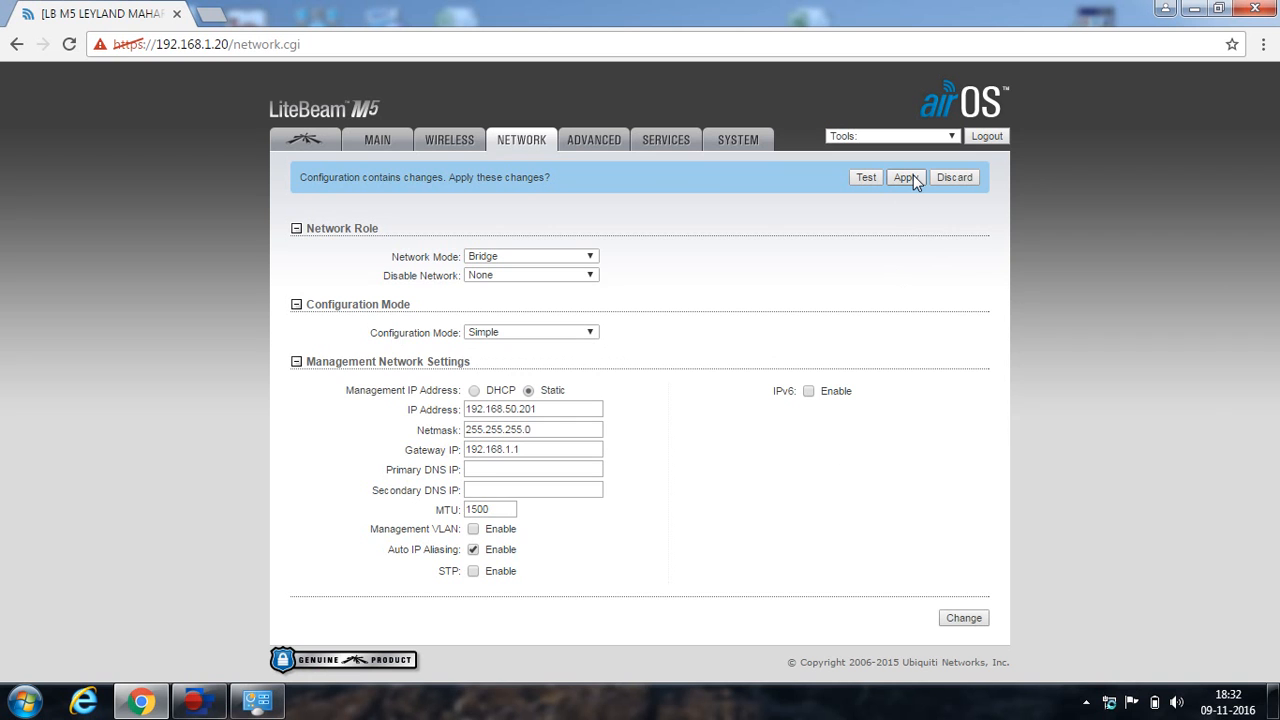
pyautogui.click(910, 177)
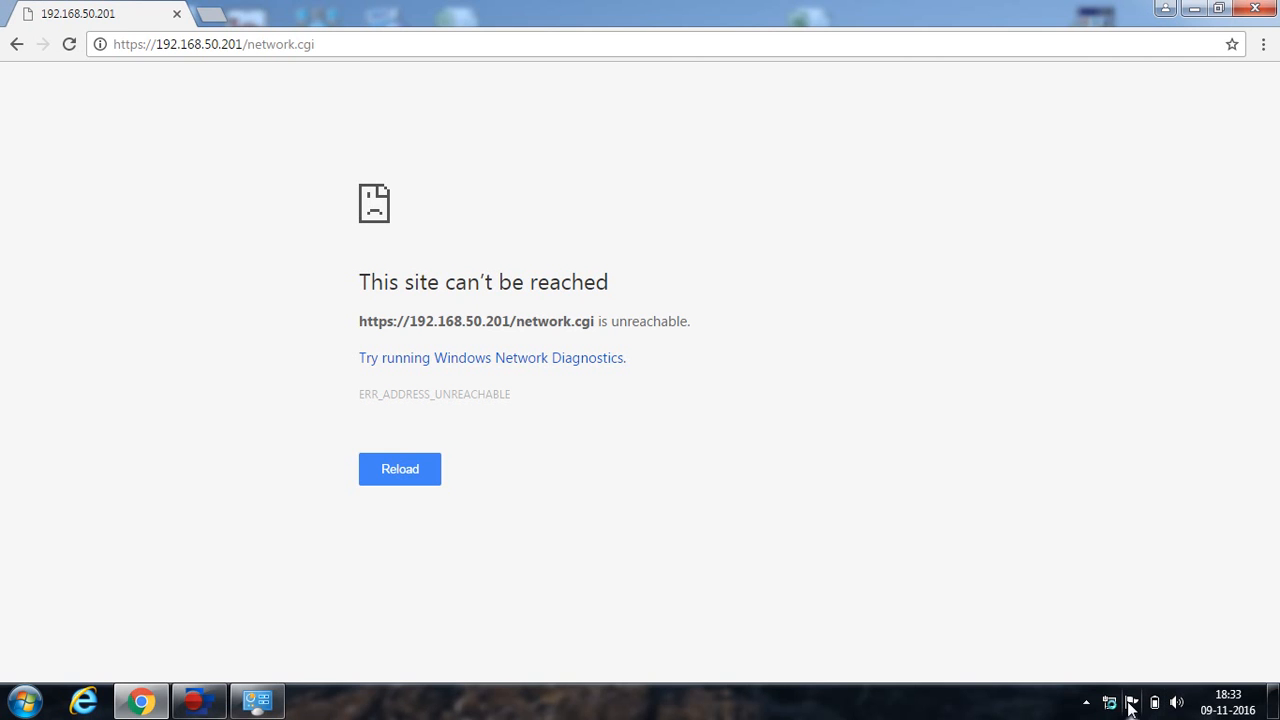
pyautogui.moveTo(1118, 708)
pyautogui.click(339, 46)
pyautogui.click(339, 46)
pyautogui.click(1218, 8)
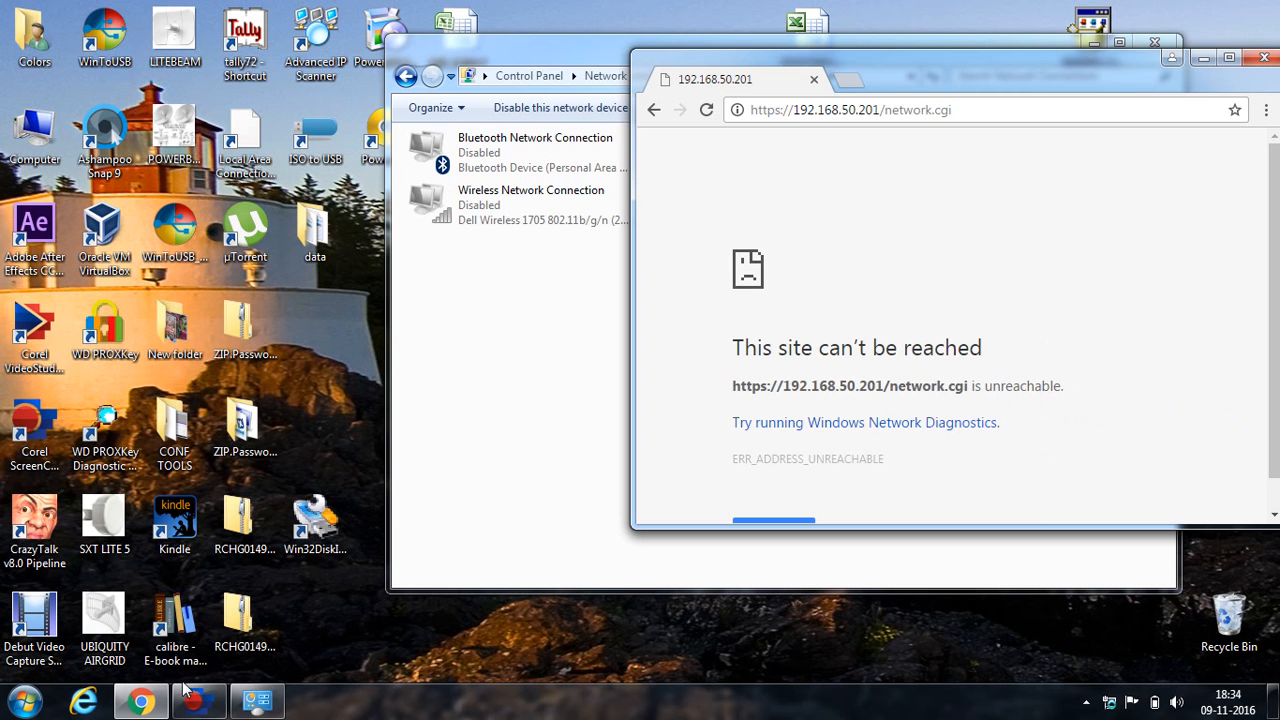
pyautogui.moveTo(195, 705)
pyautogui.click(212, 620)
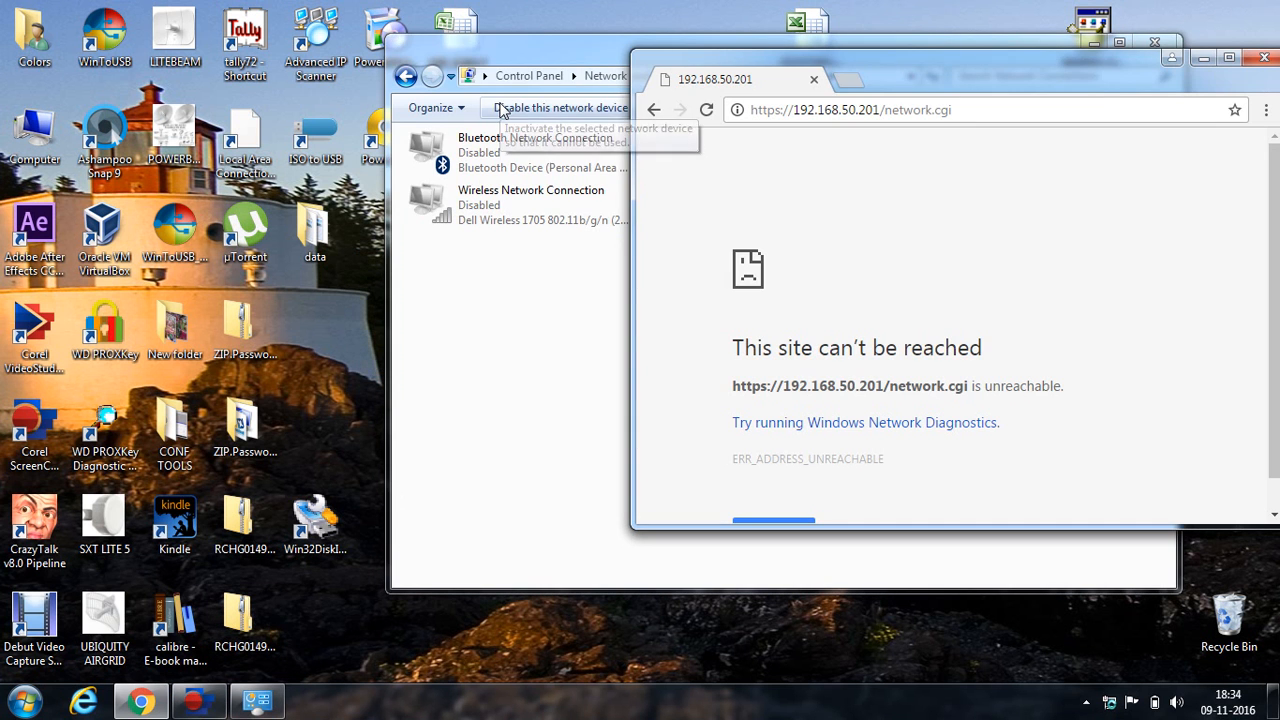
pyautogui.moveTo(1055, 72); pyautogui.dragTo(849, 70)
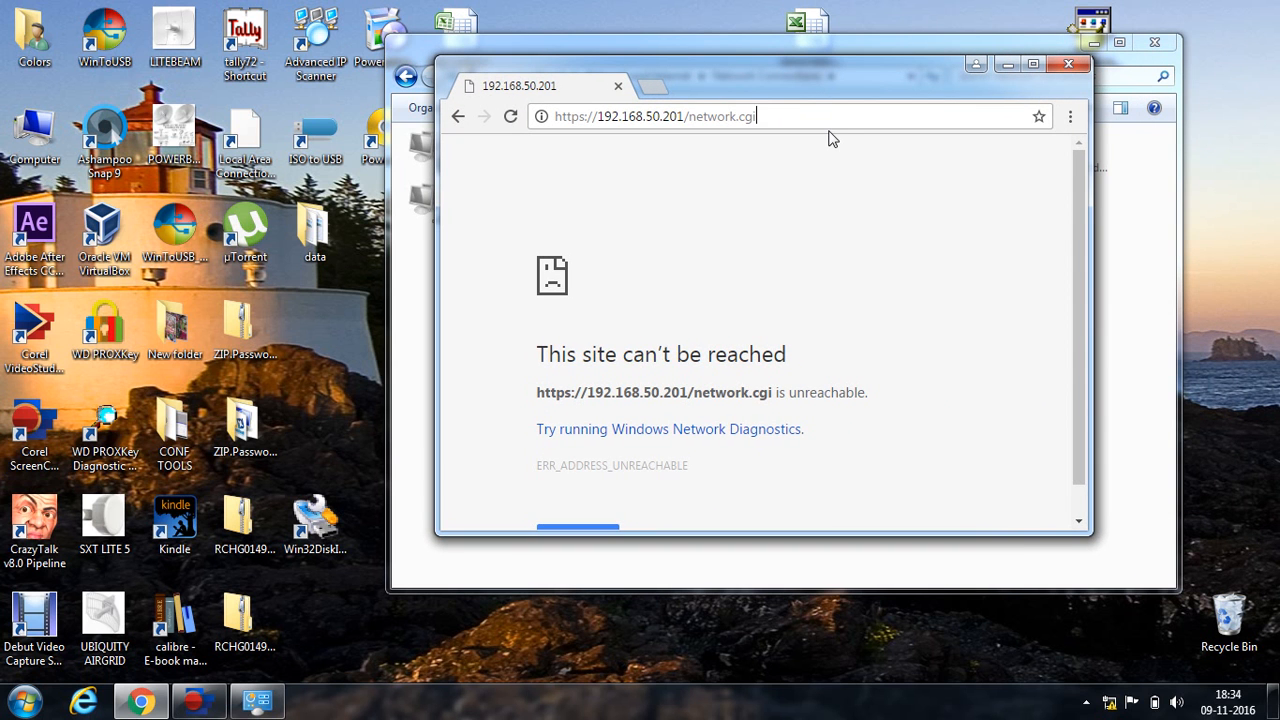
pyautogui.click(1034, 64)
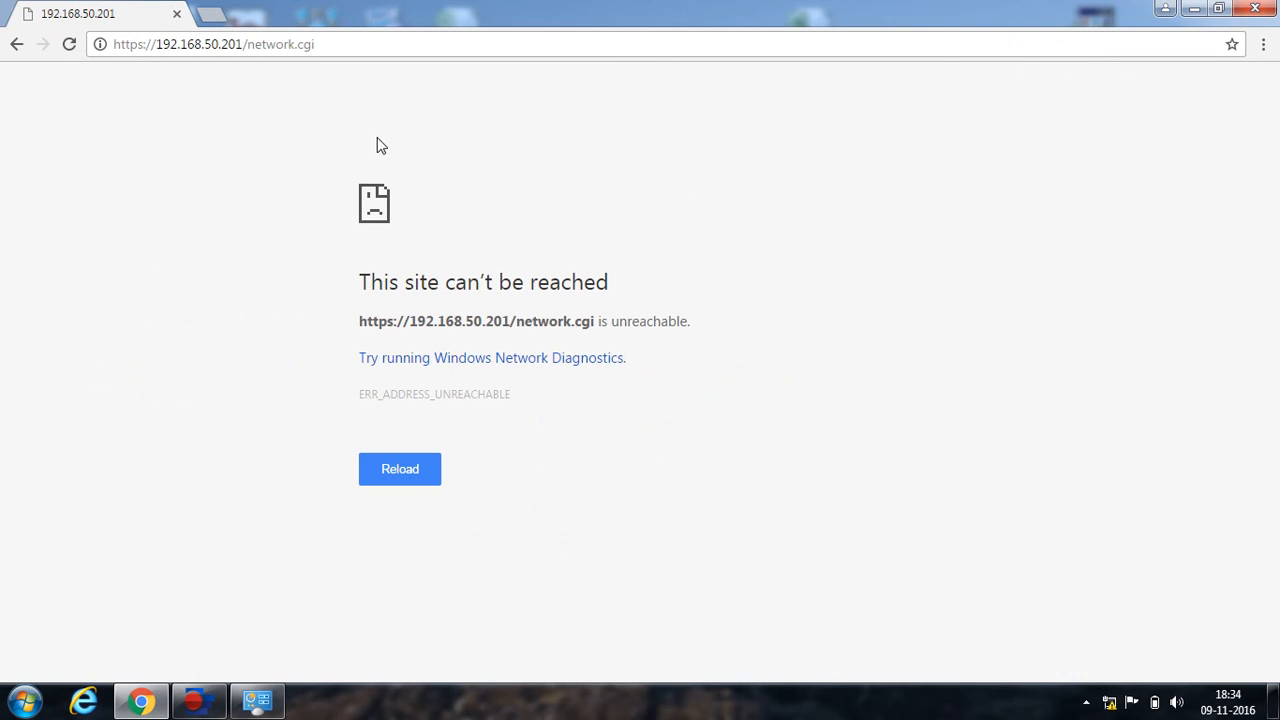
pyautogui.click(448, 40)
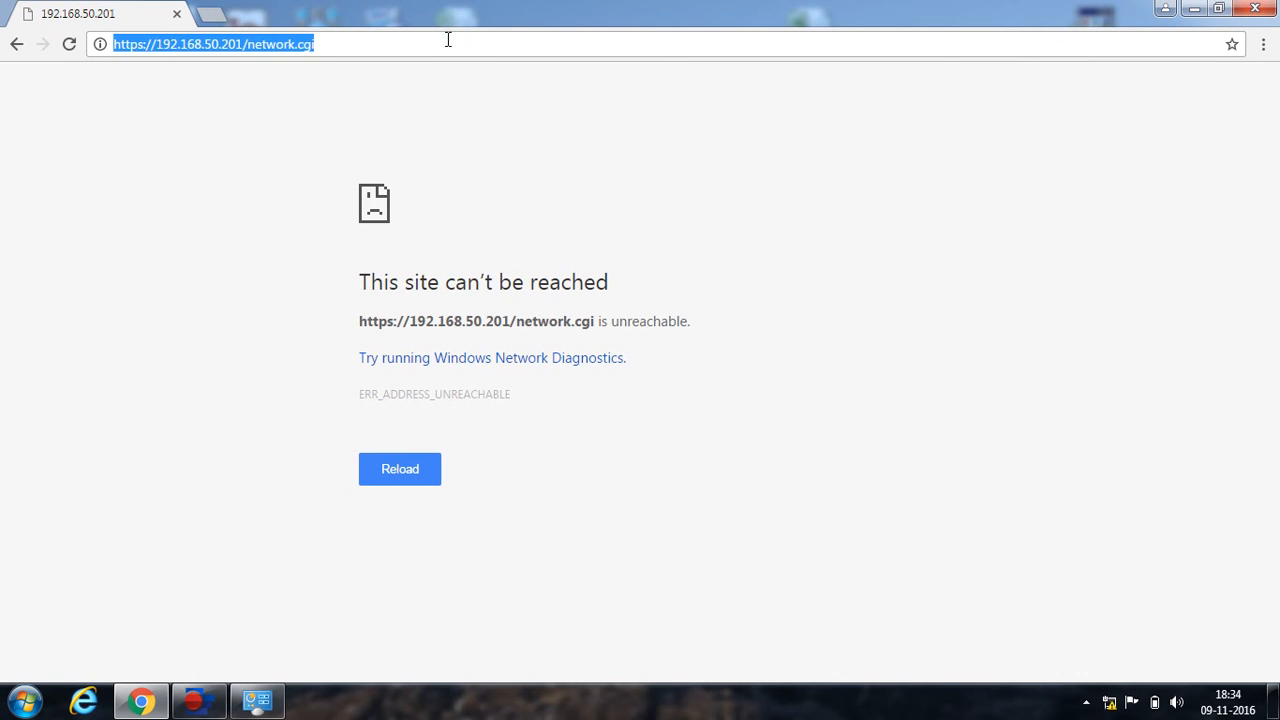
pyautogui.click(448, 40)
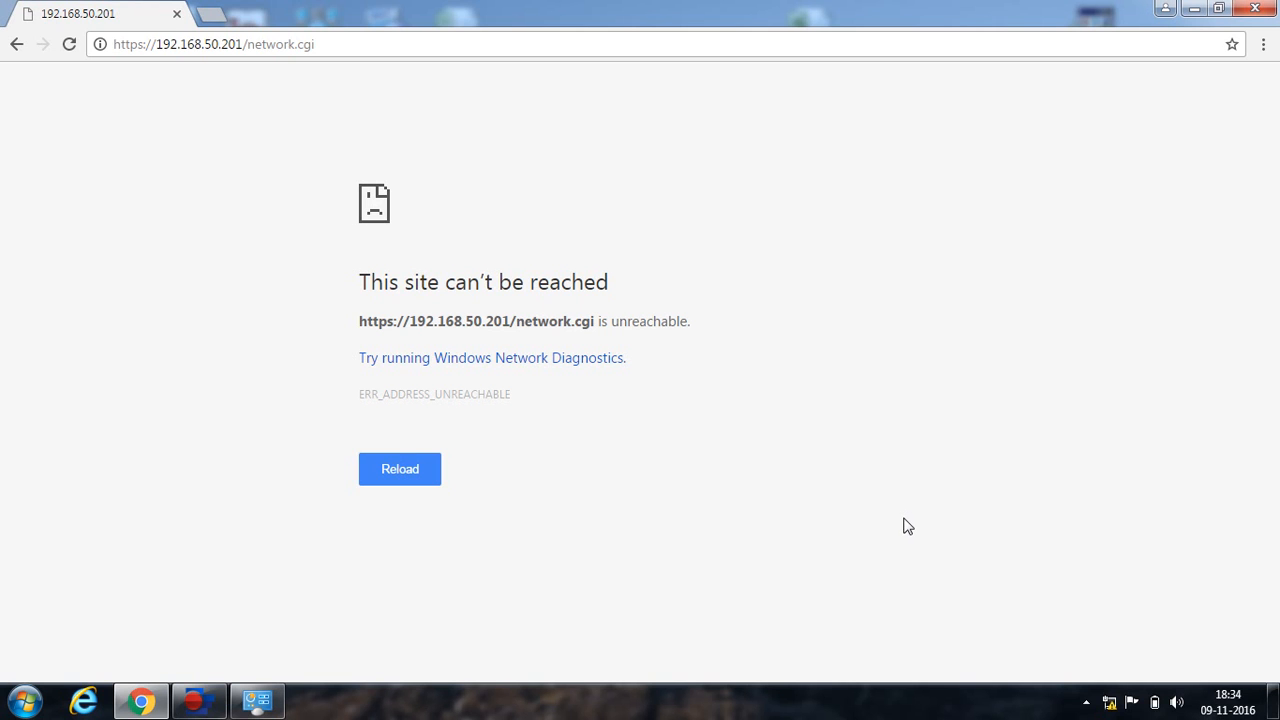
# Open the IPv4 properties of the Local Area Connection adapter.
pyautogui.rightClick(1112, 706)
pyautogui.click(1114, 689)
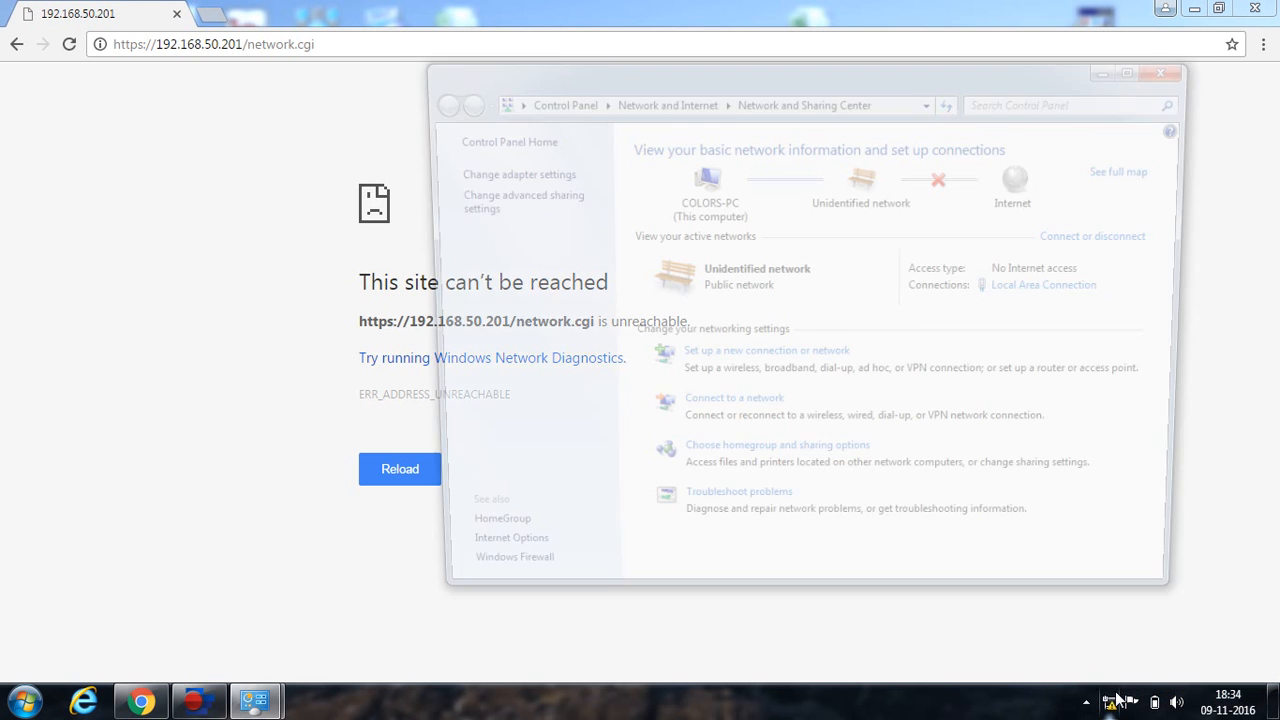
pyautogui.click(493, 171)
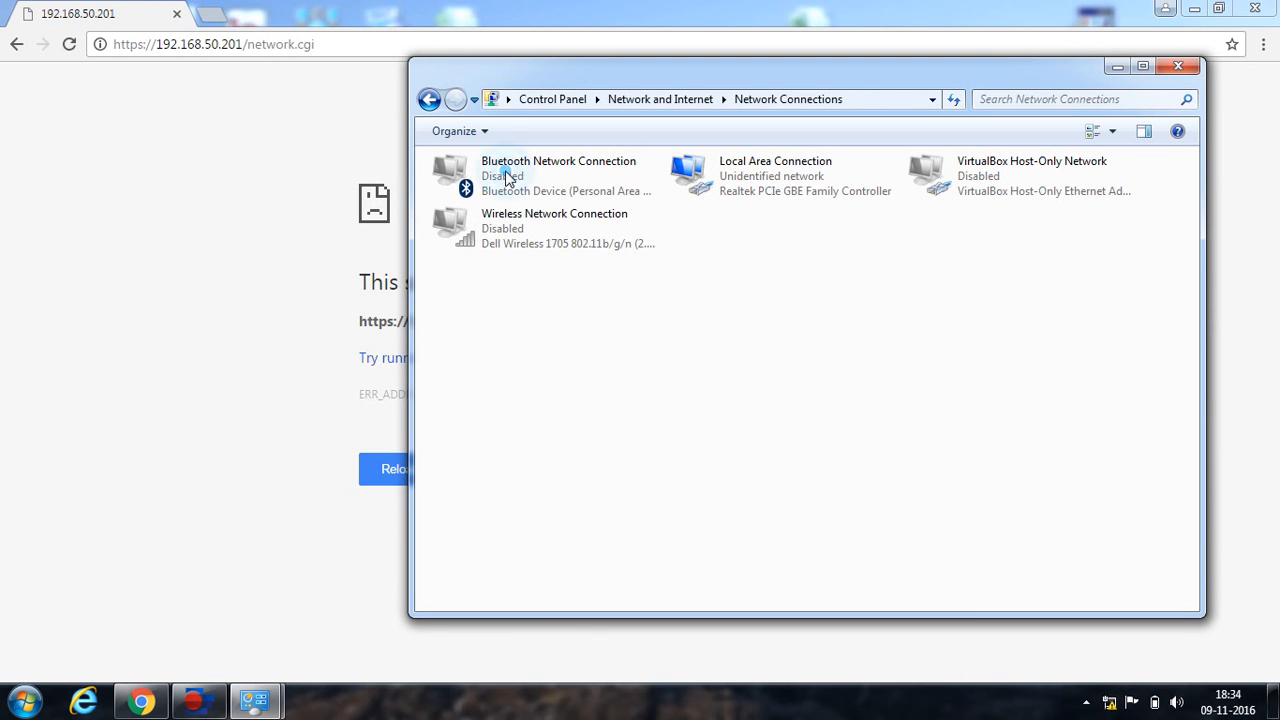
pyautogui.rightClick(746, 183)
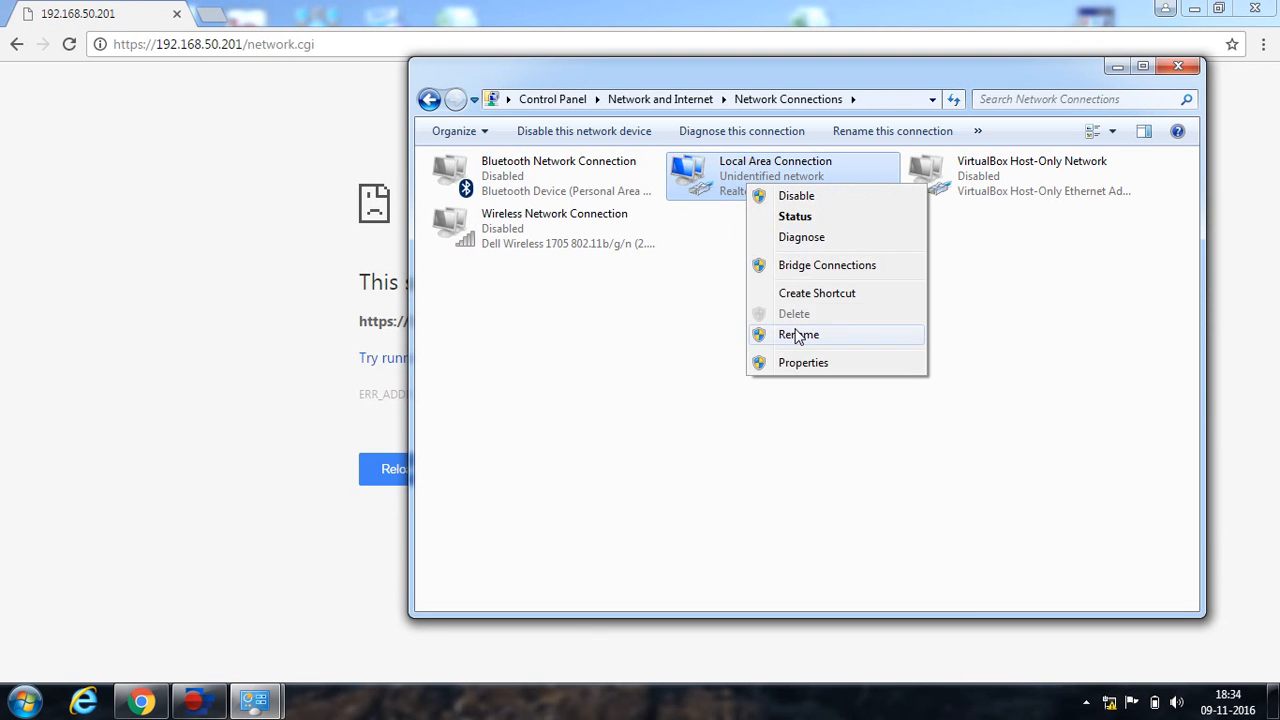
pyautogui.click(805, 363)
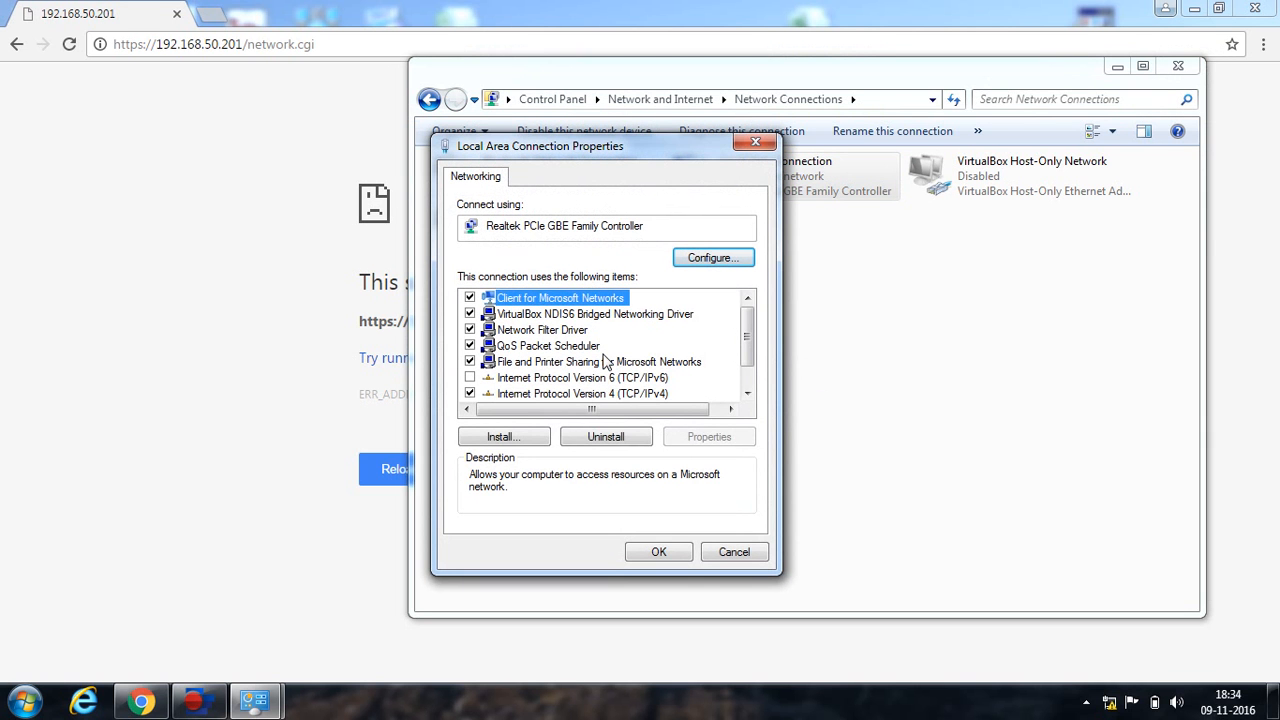
pyautogui.click(617, 393)
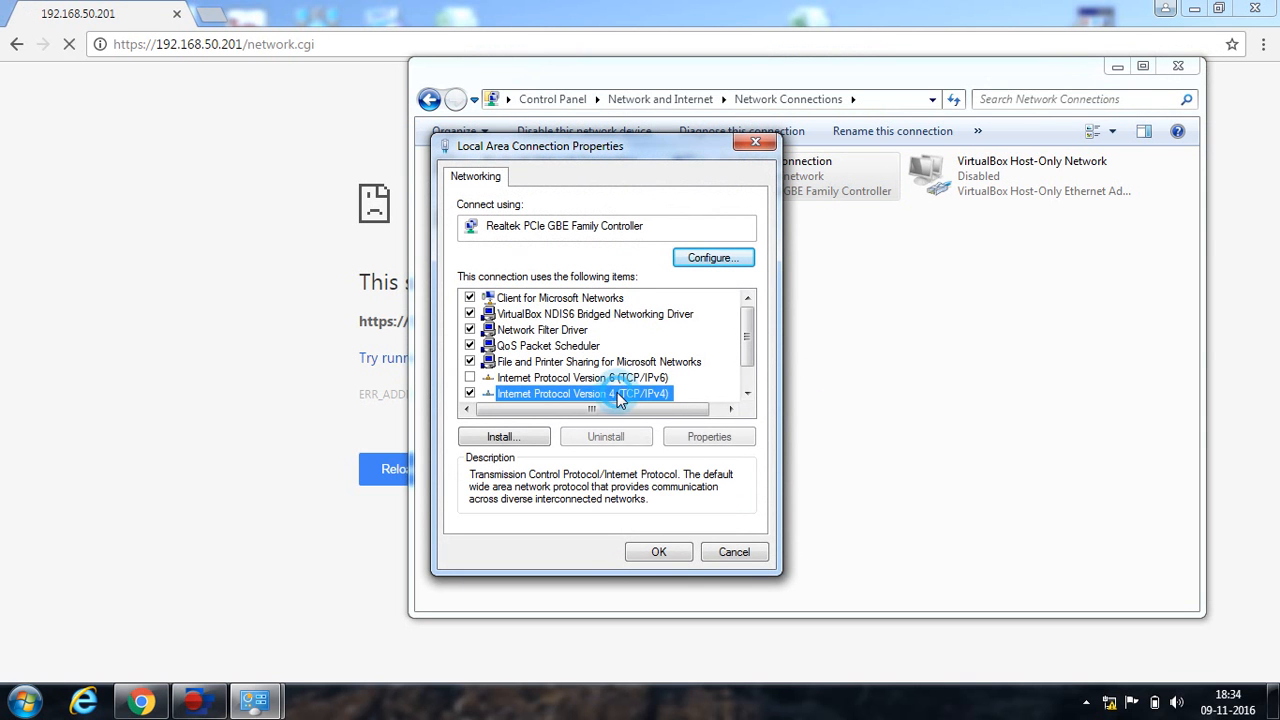
pyautogui.click(714, 439)
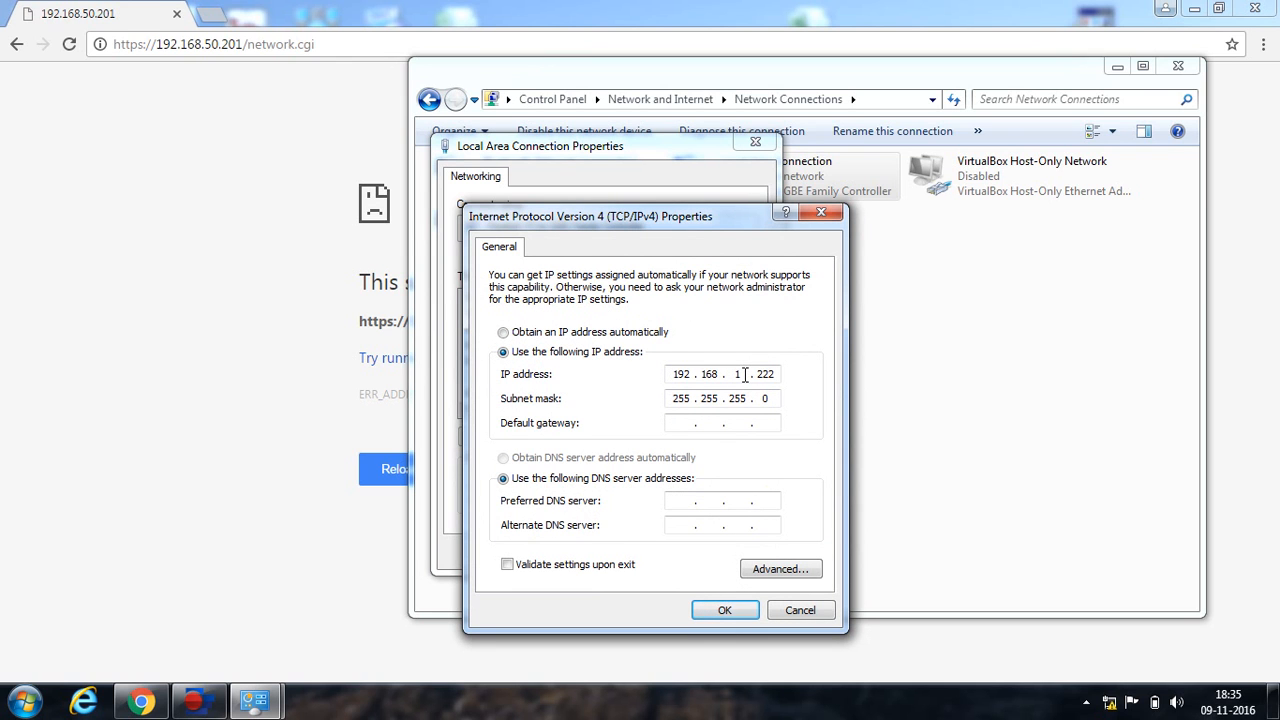
# Change the PC's IPv4 address to 192.168.50.222, confirm, and close the network windows.
pyautogui.doubleClick(740, 374)
pyautogui.write('50')
pyautogui.click(726, 613)
pyautogui.click(674, 551)
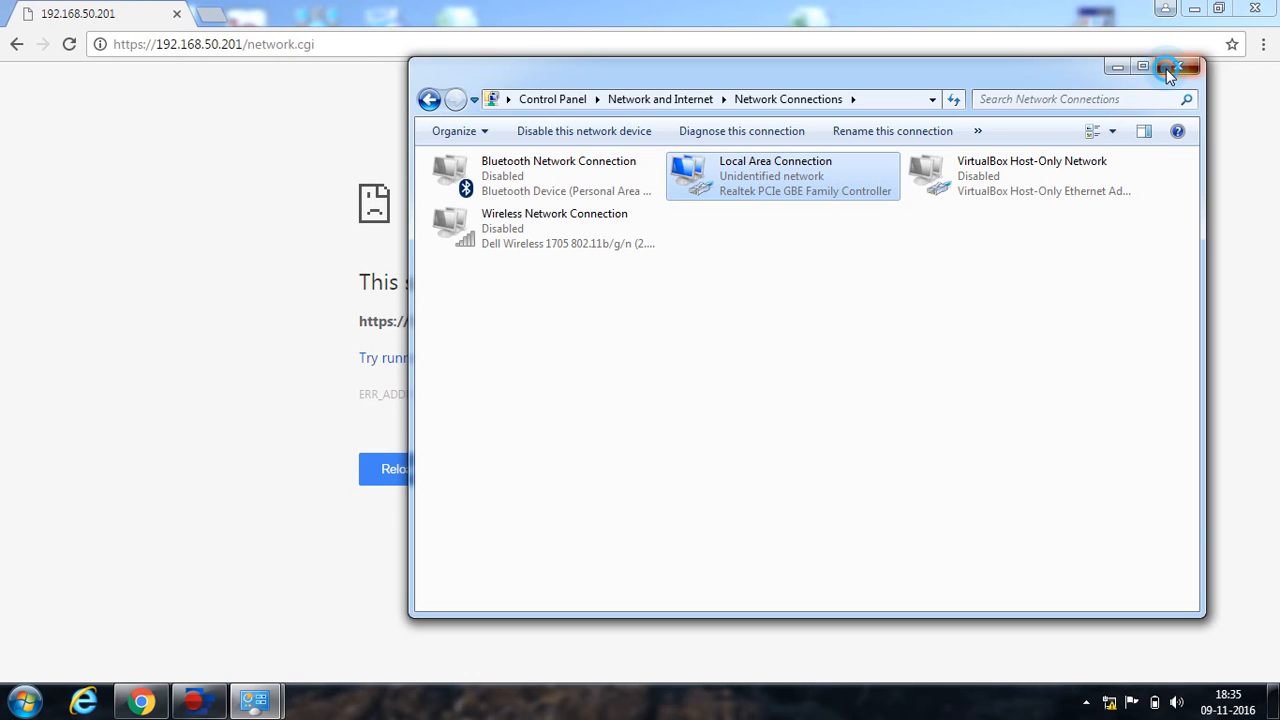
pyautogui.click(1176, 67)
pyautogui.click(387, 50)
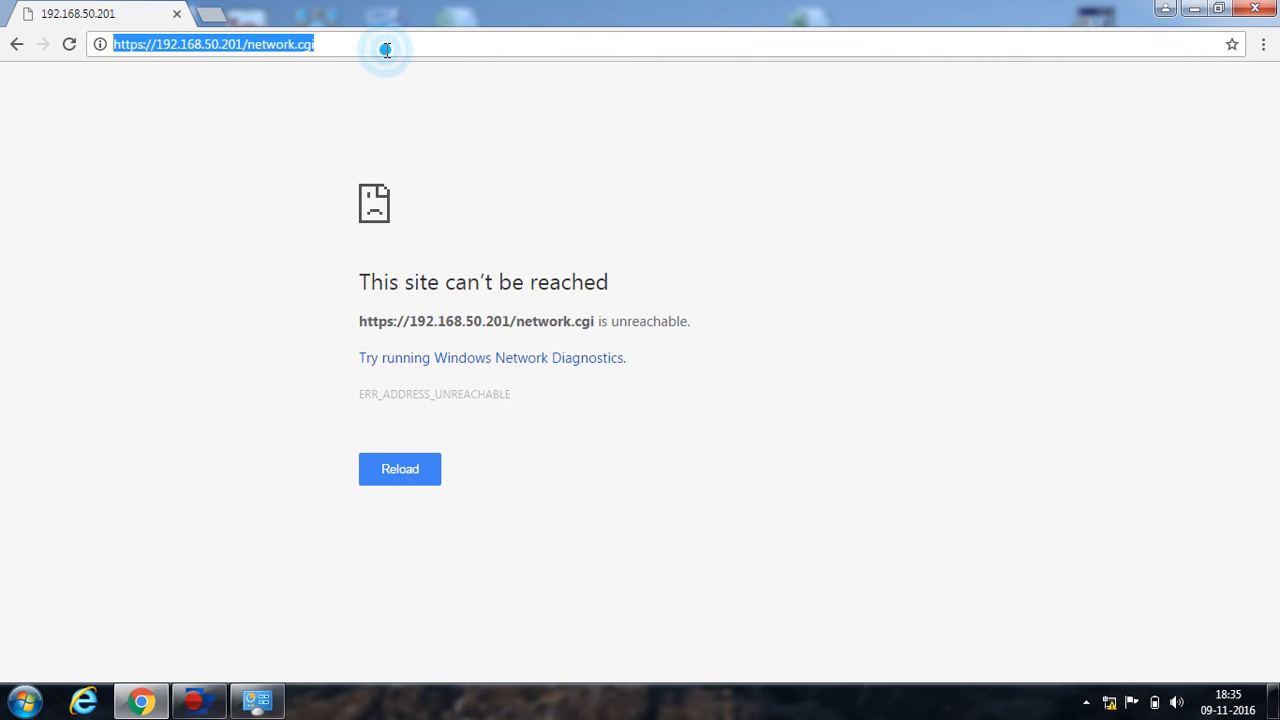
# Load 192.168.50.201 and proceed past the certificate warning to the airOS login page.
pyautogui.press('Return')
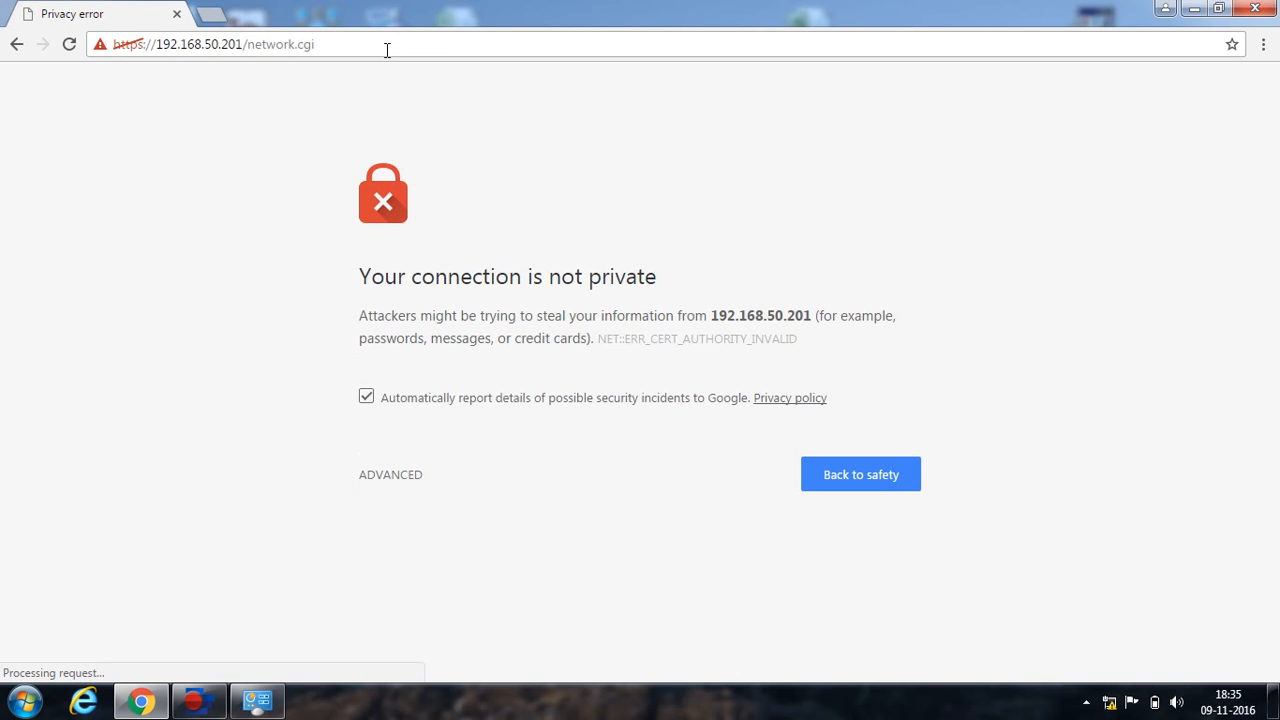
pyautogui.click(394, 477)
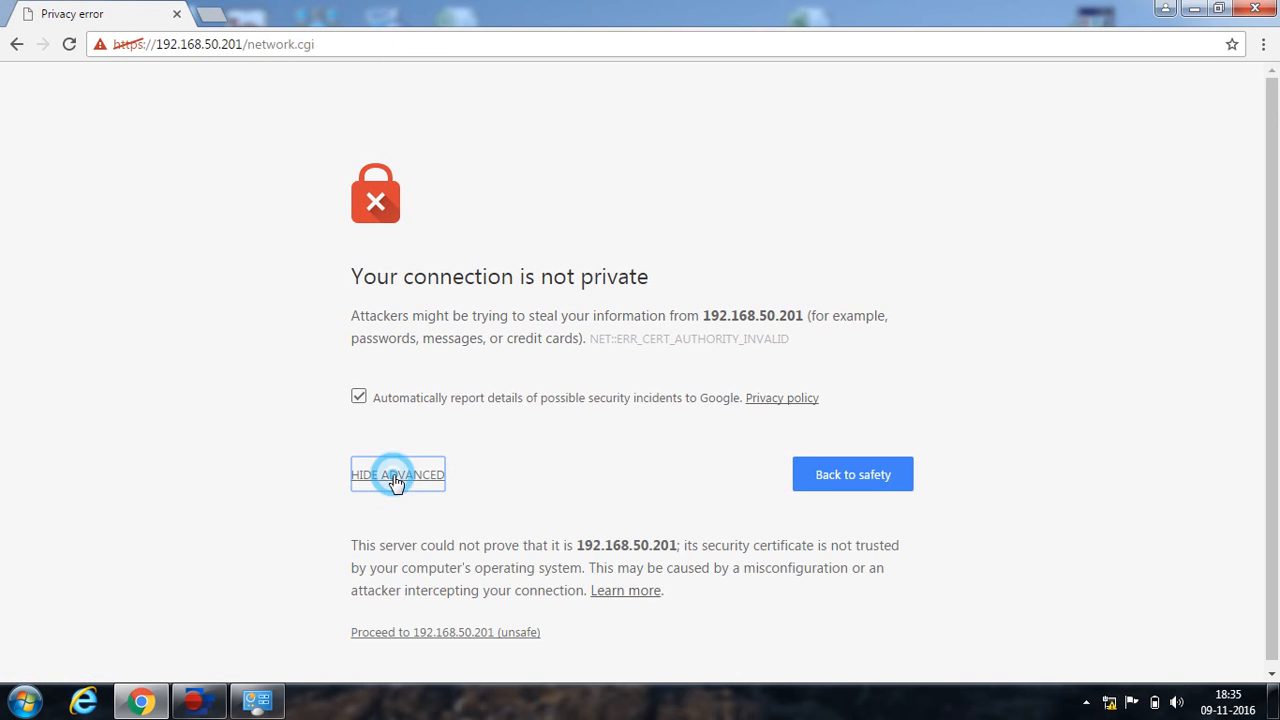
pyautogui.click(445, 634)
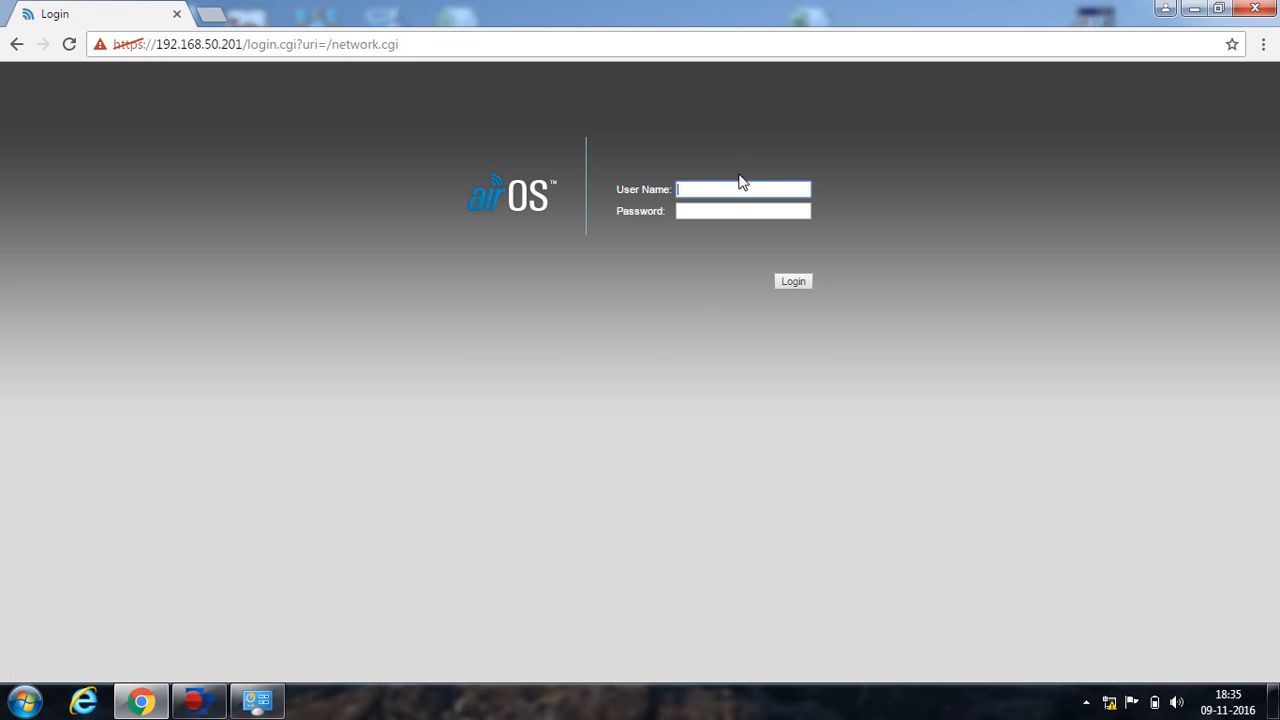
# Enter the device's username and password to sign in, then re-enter the username after rejection.
pyautogui.write('ubnt')
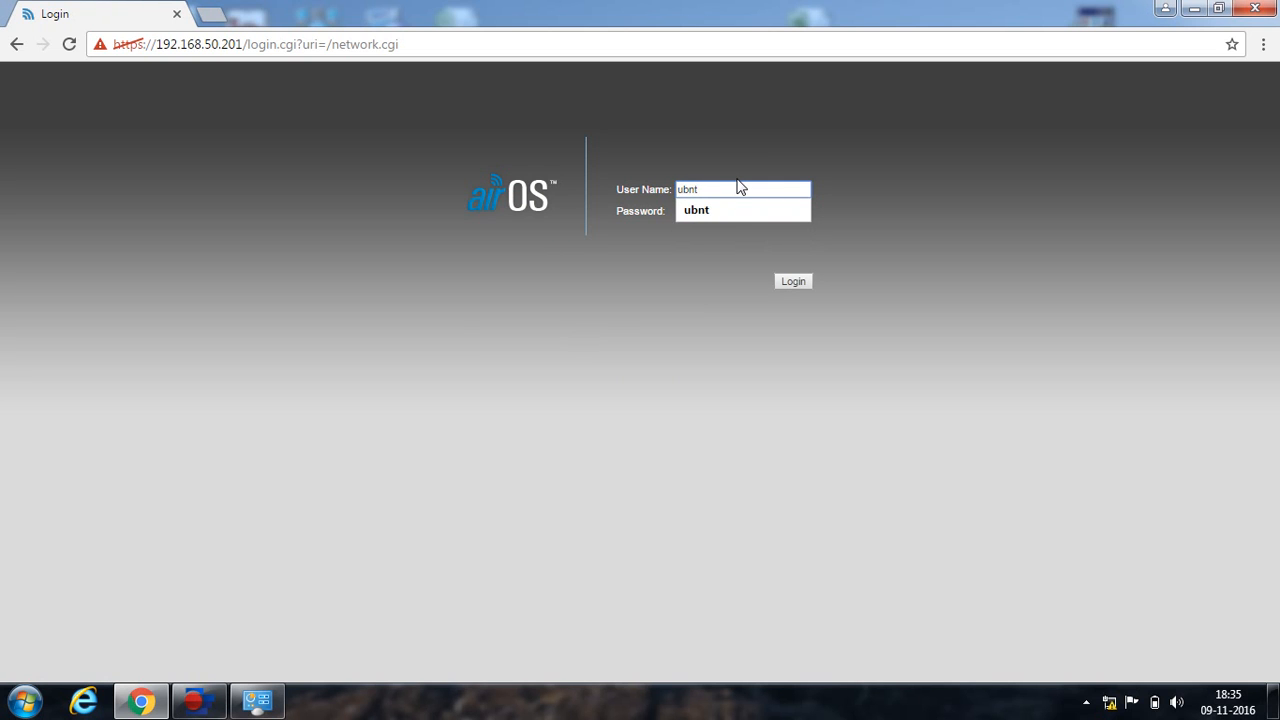
pyautogui.press('Tab')
pyautogui.write('ubnt')
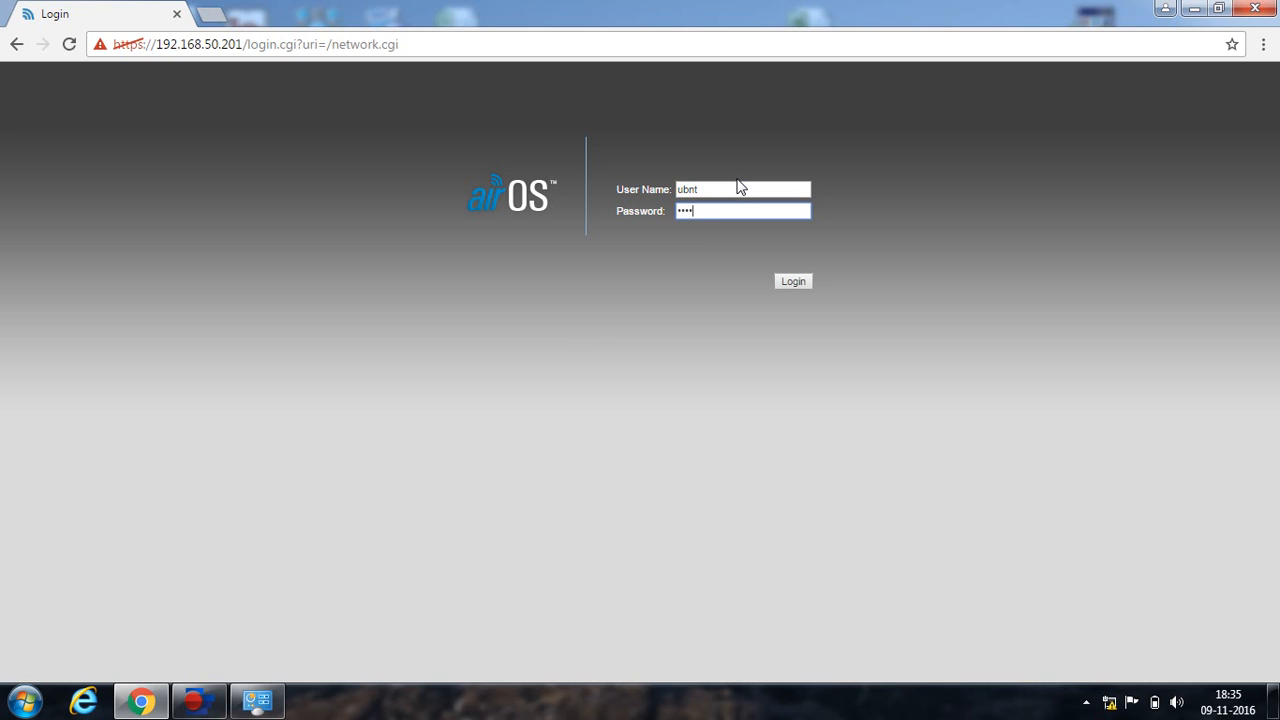
pyautogui.press('Return')
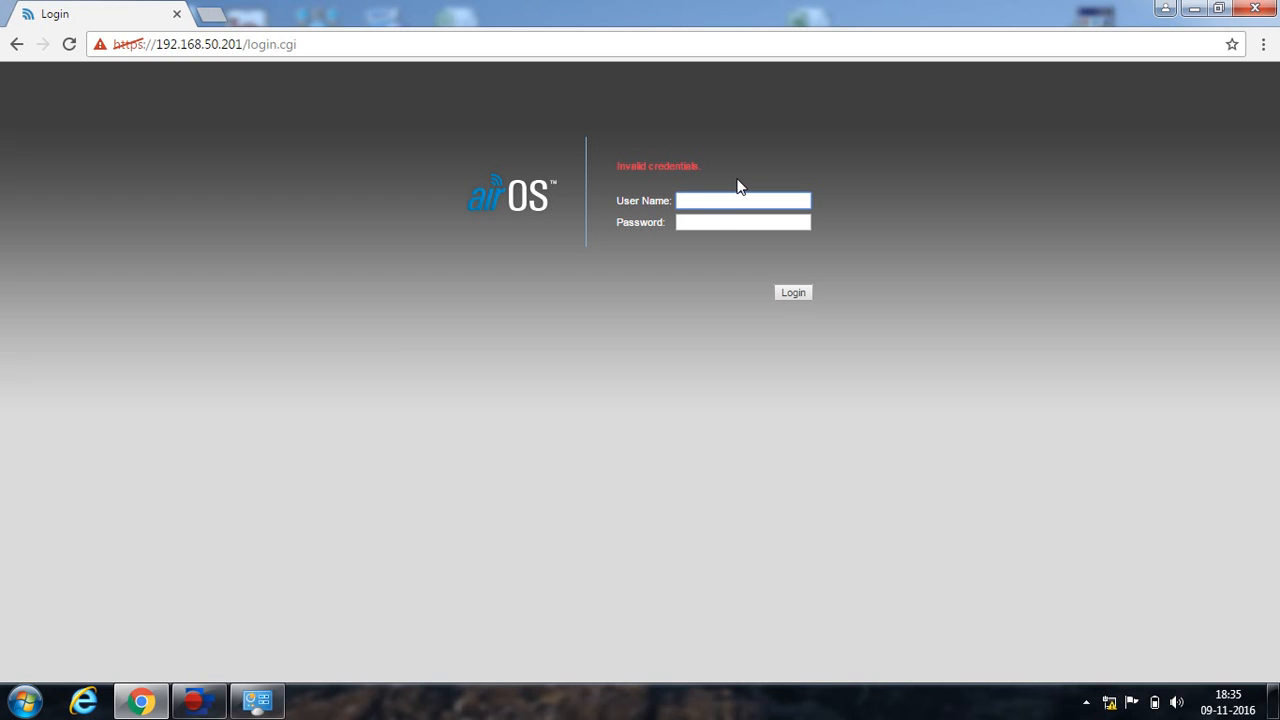
pyautogui.write('ubnt')
pyautogui.press('Tab')
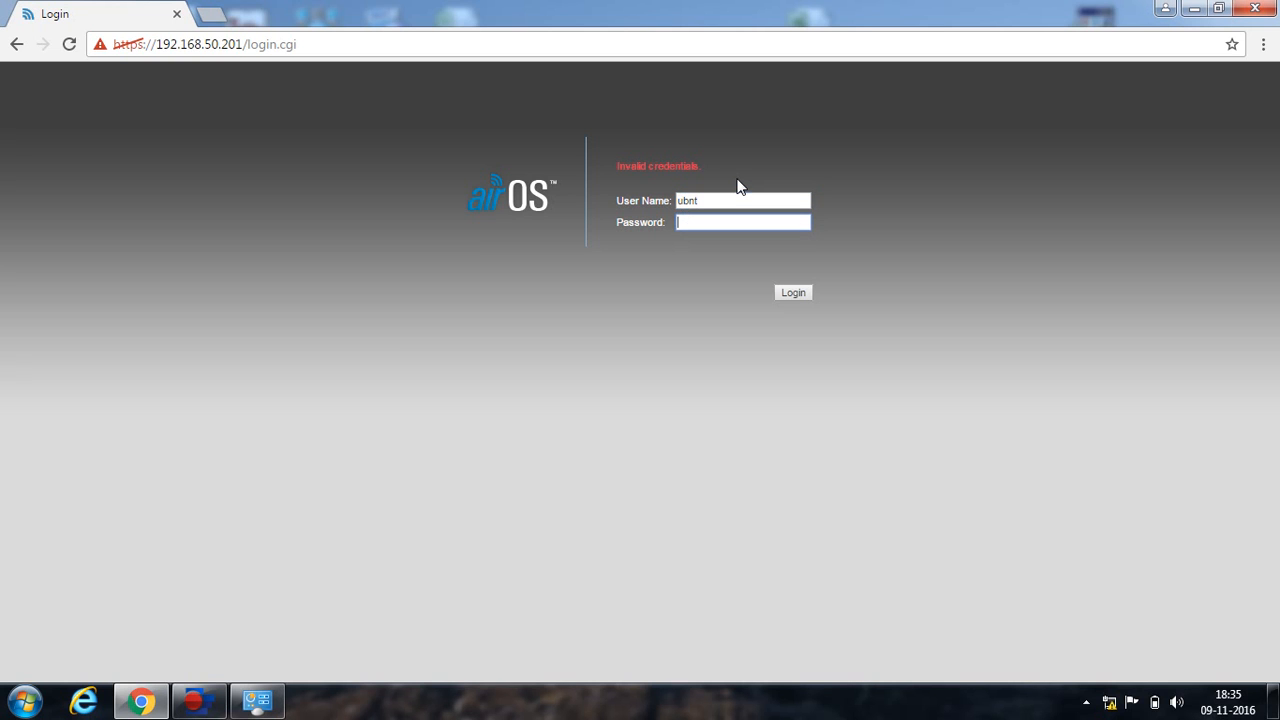
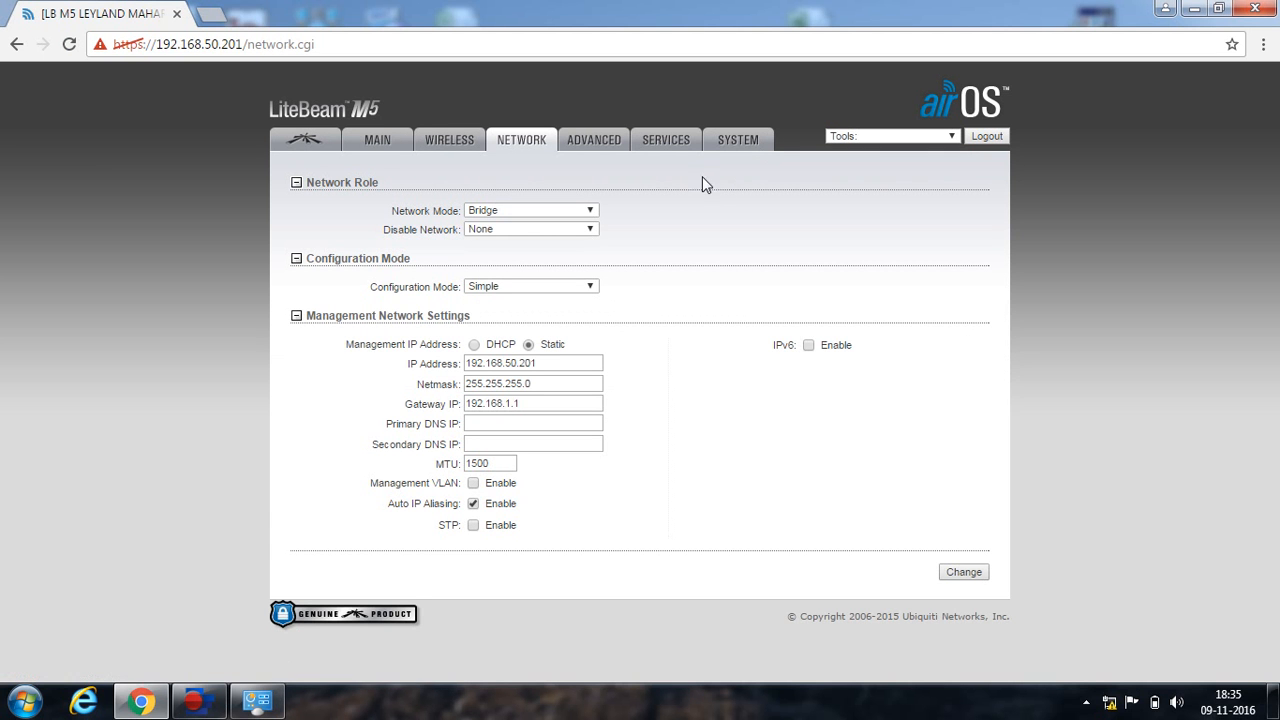
# Open the MAIN status page and review the Transmit CCQ and signal readings for SSID CS5B1.
pyautogui.click(380, 142)
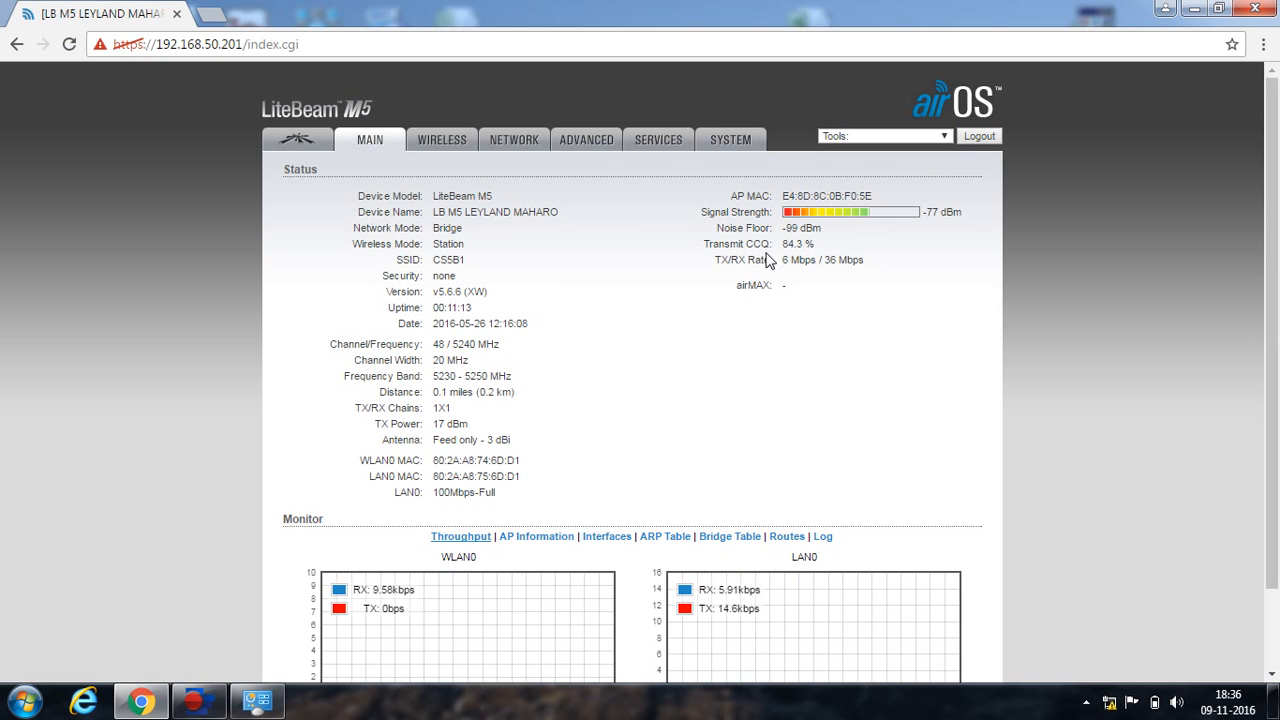
pyautogui.moveTo(771, 244); pyautogui.dragTo(706, 250)
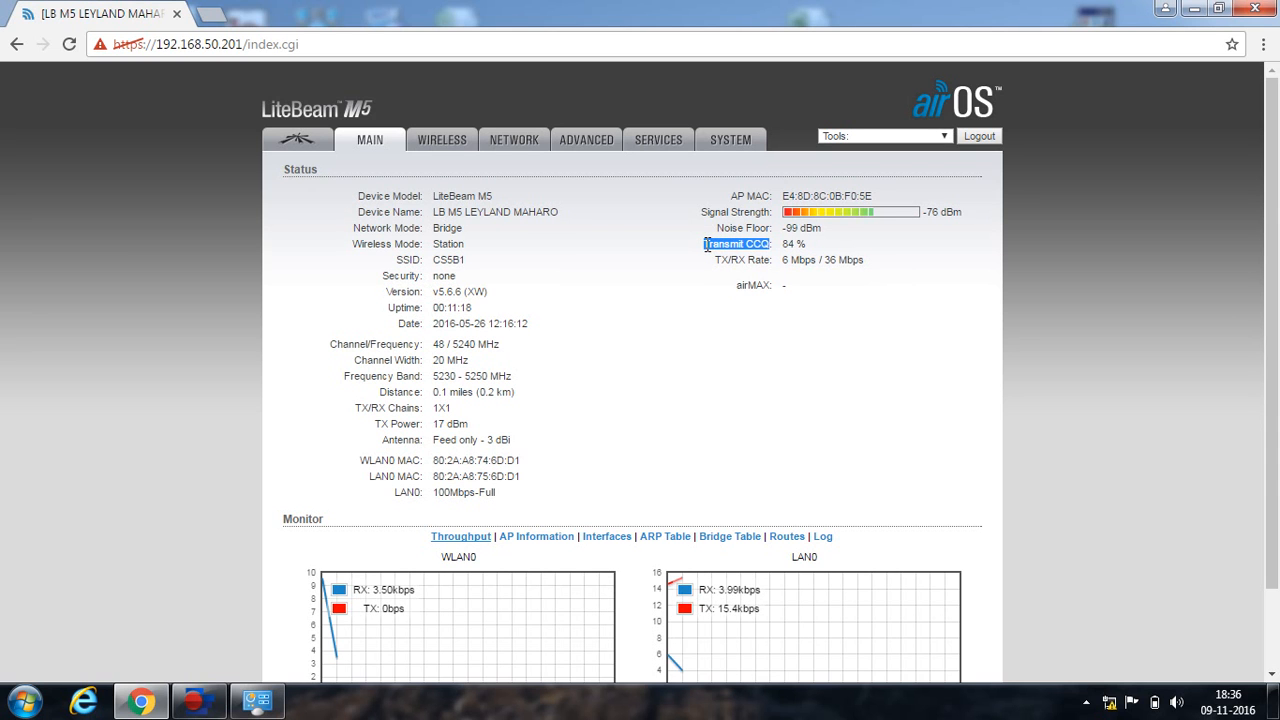
pyautogui.click(817, 243)
pyautogui.moveTo(817, 244); pyautogui.dragTo(689, 243)
pyautogui.click(710, 243)
pyautogui.click(811, 242)
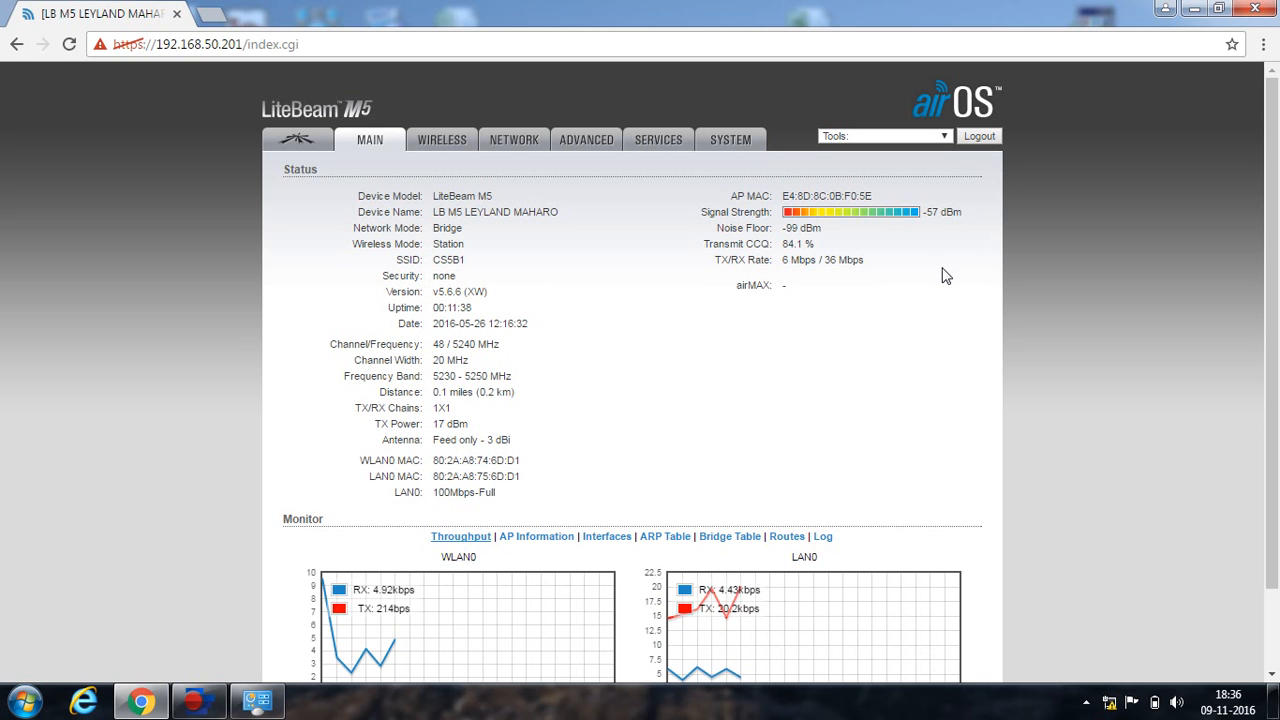
# Run 'ping 192.168.50.201 -t' in an administrator Command Prompt, stopping at 20 sent, 20 received, 0% loss.
pyautogui.press('super+r')
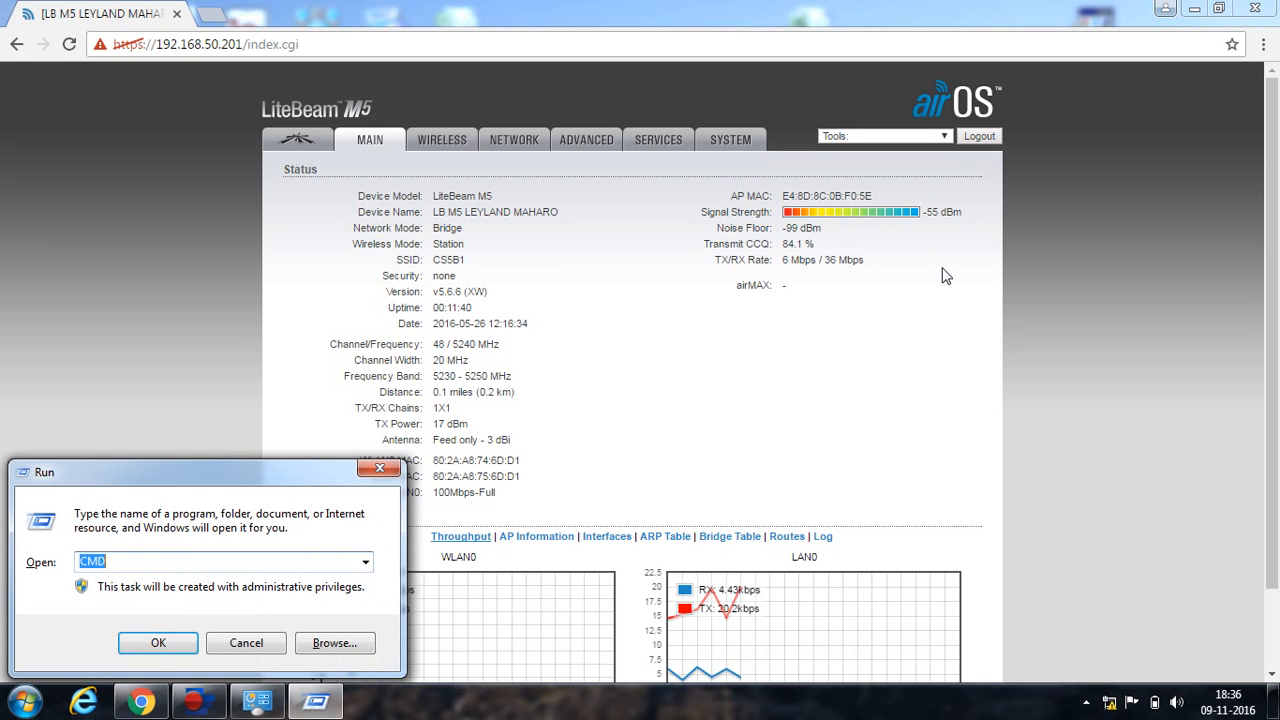
pyautogui.press('Return')
pyautogui.write('ping 19')
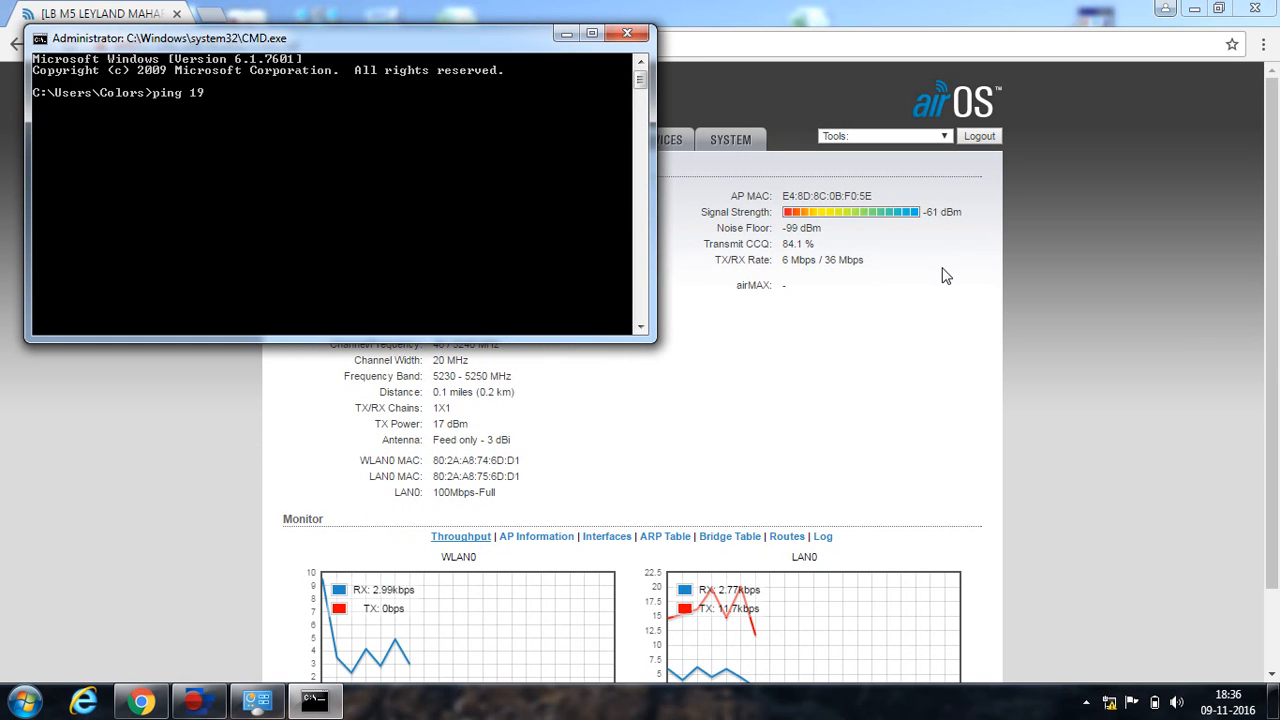
pyautogui.write('2.168.50.201')
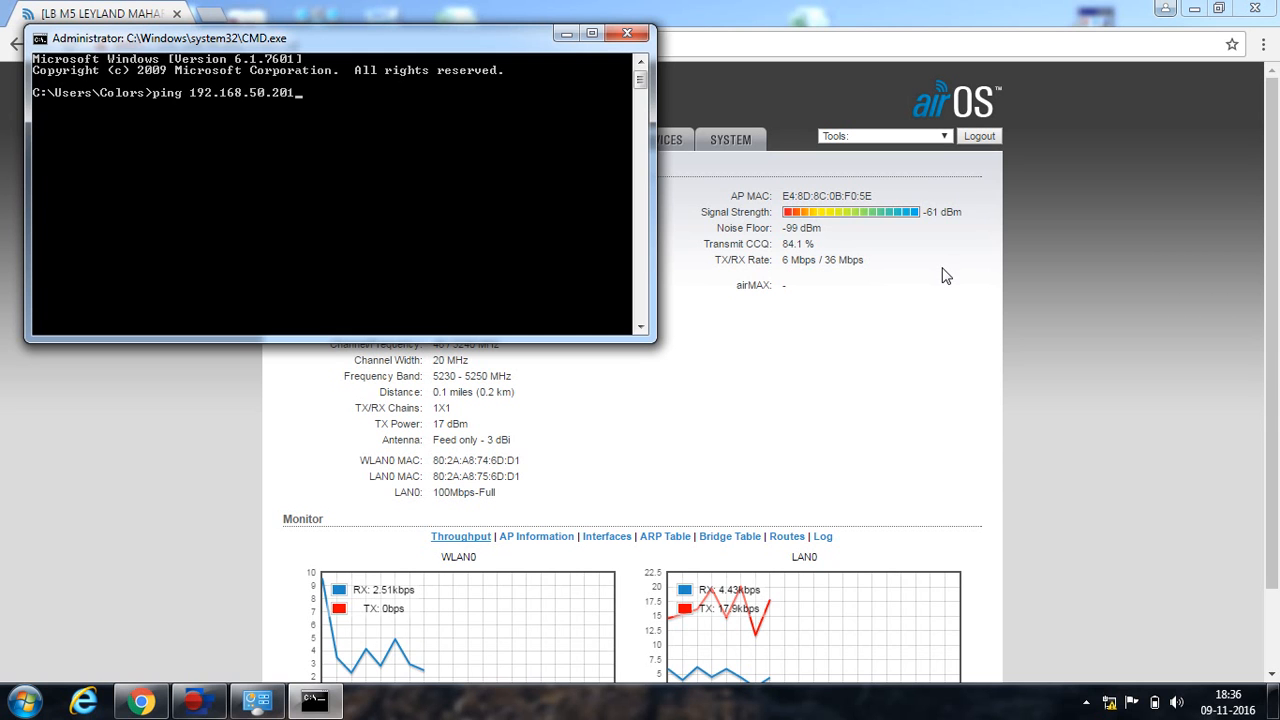
pyautogui.write(' -t')
pyautogui.press('Return')
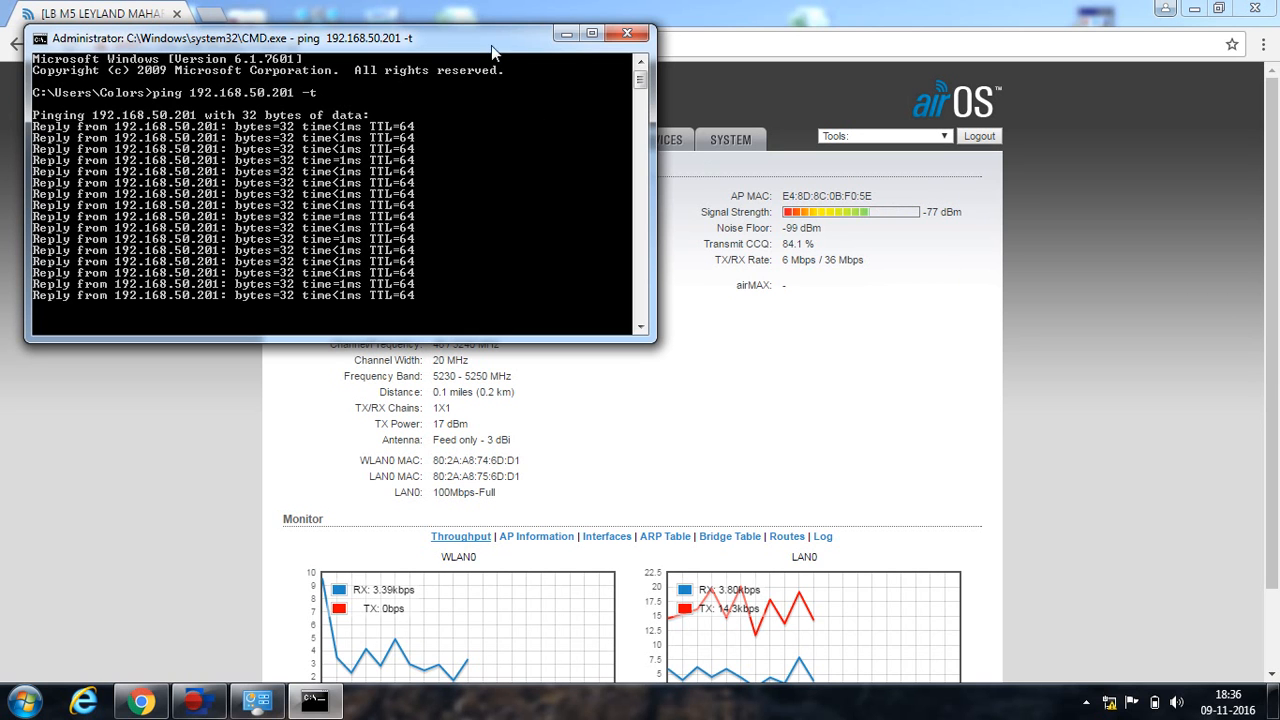
pyautogui.moveTo(476, 42); pyautogui.dragTo(532, 178)
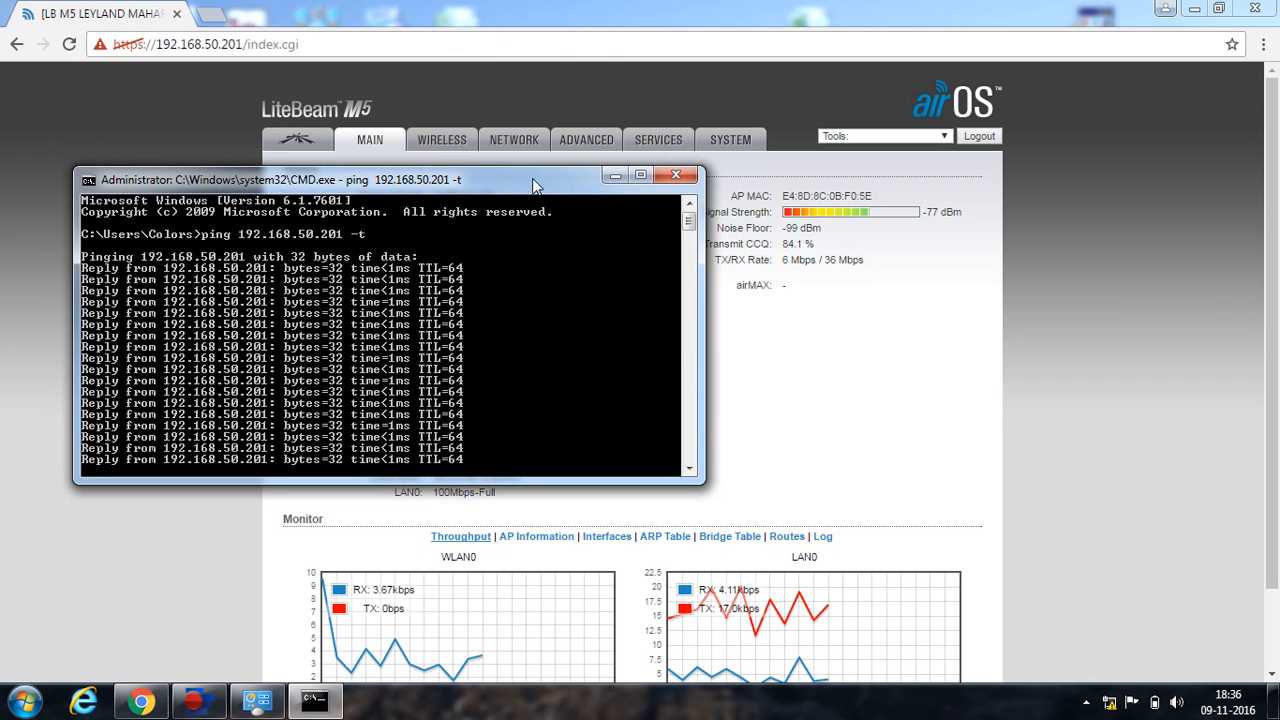
pyautogui.hotkey('ctrl', 'c')
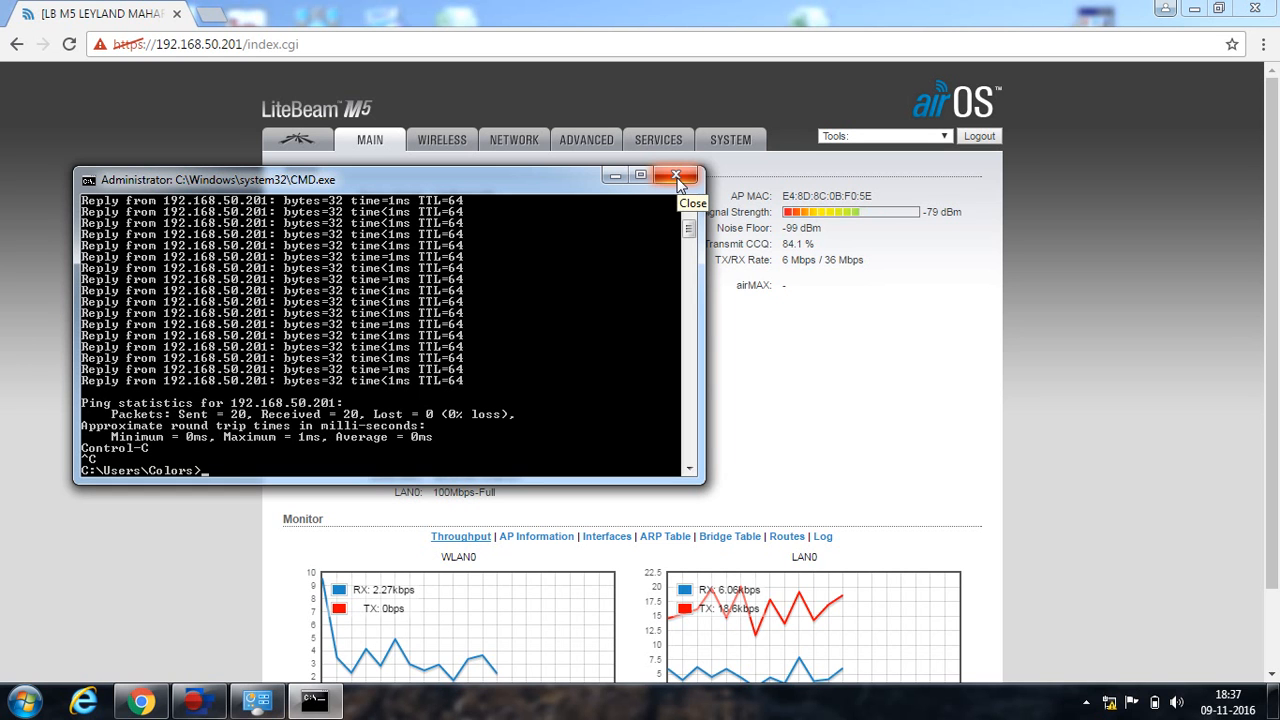
# Close the command window, check the 84.1% Transmit CCQ, and log out to the login page.
pyautogui.click(676, 178)
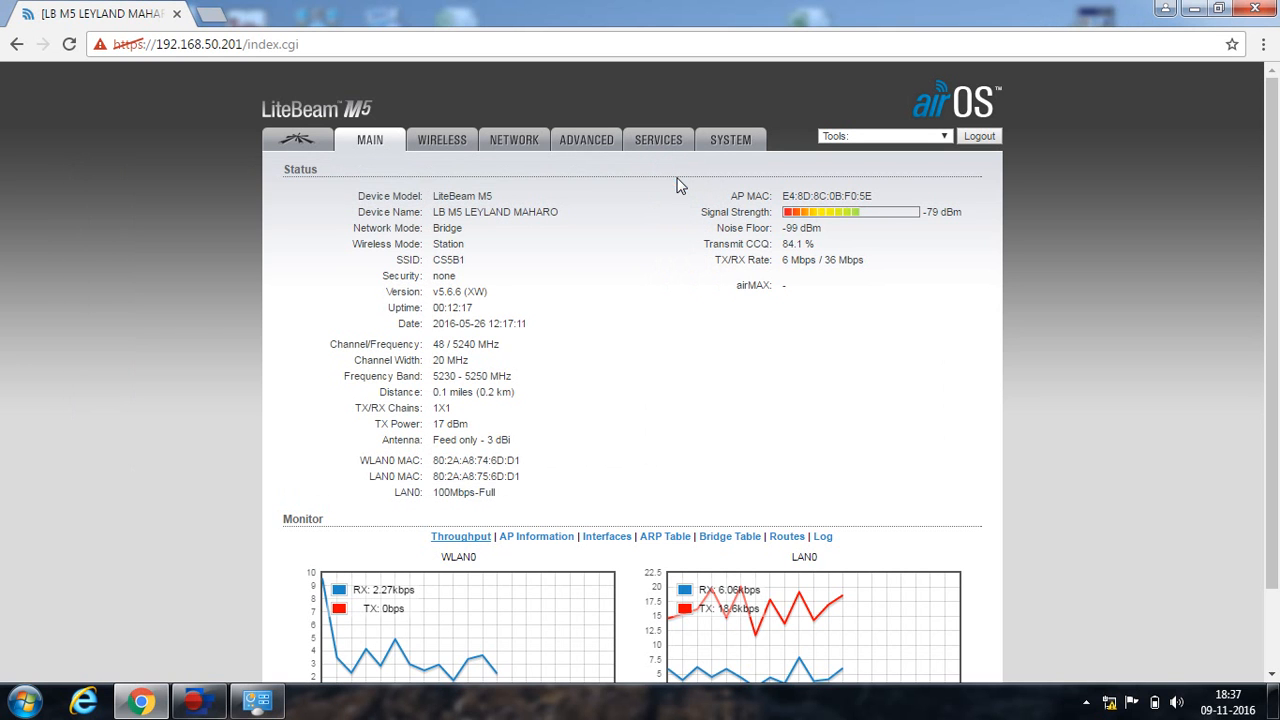
pyautogui.moveTo(815, 244); pyautogui.dragTo(784, 248)
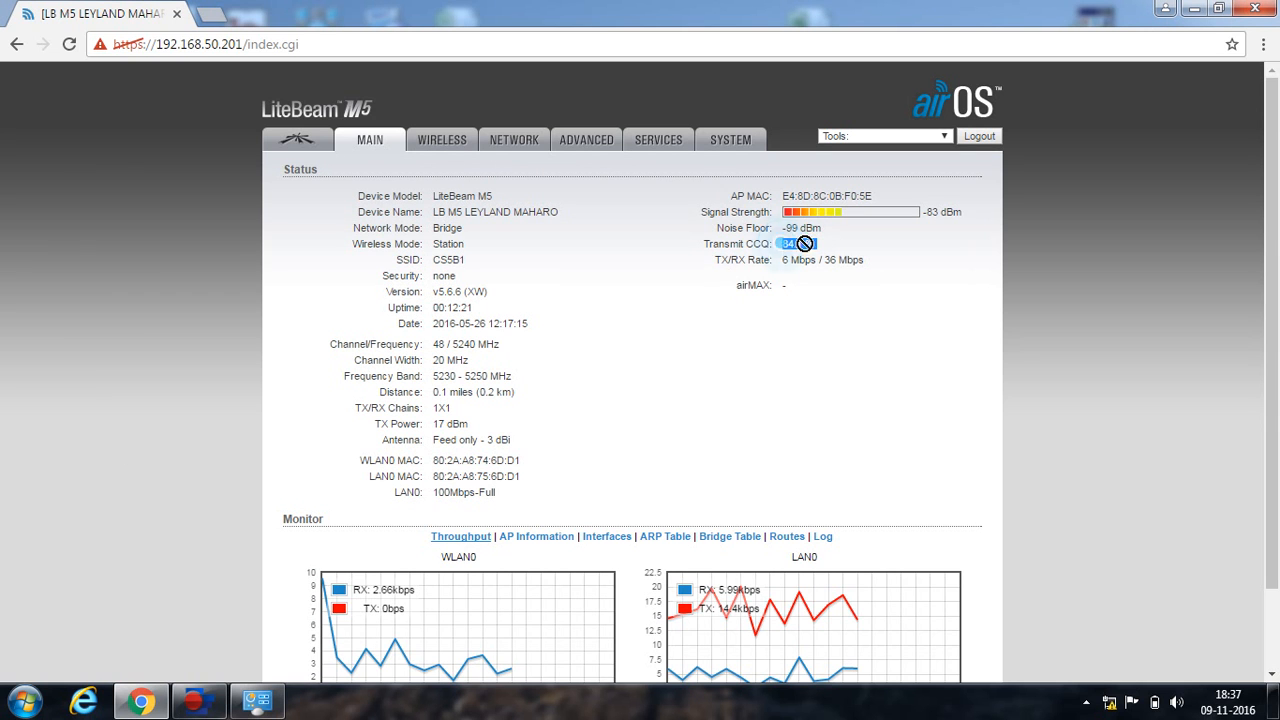
pyautogui.click(822, 247)
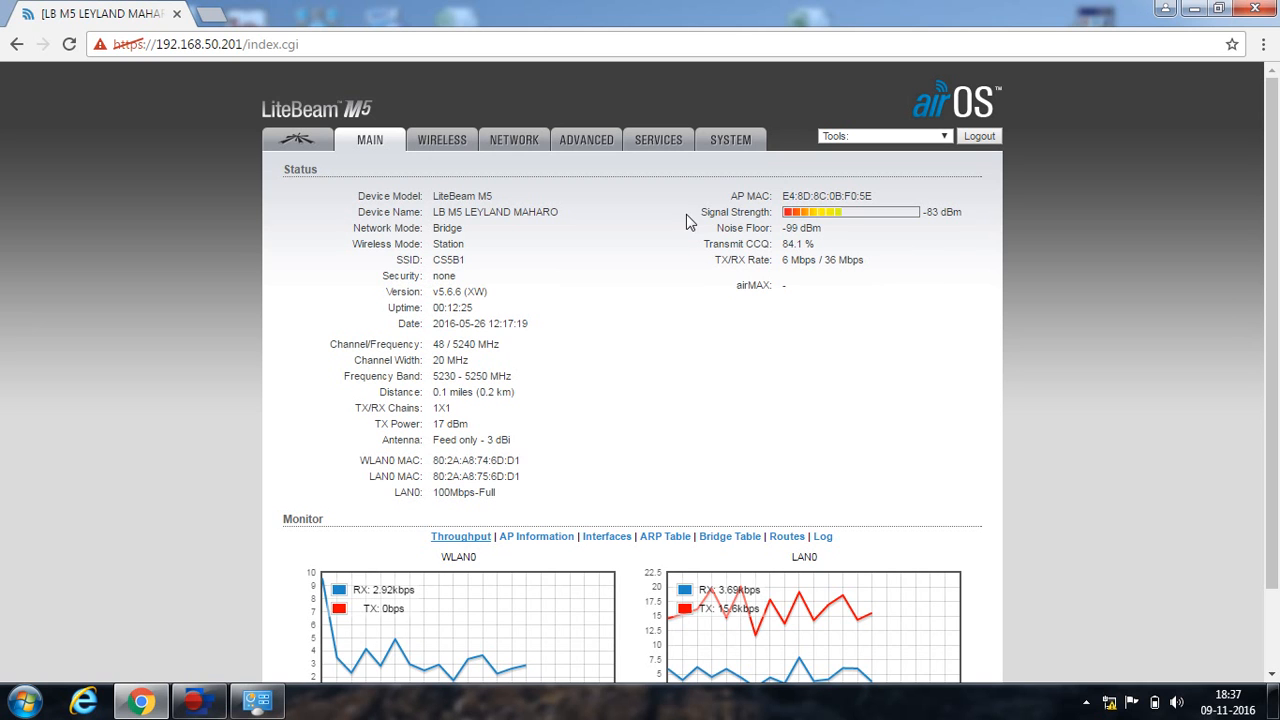
pyautogui.click(979, 136)
pyautogui.click(871, 122)
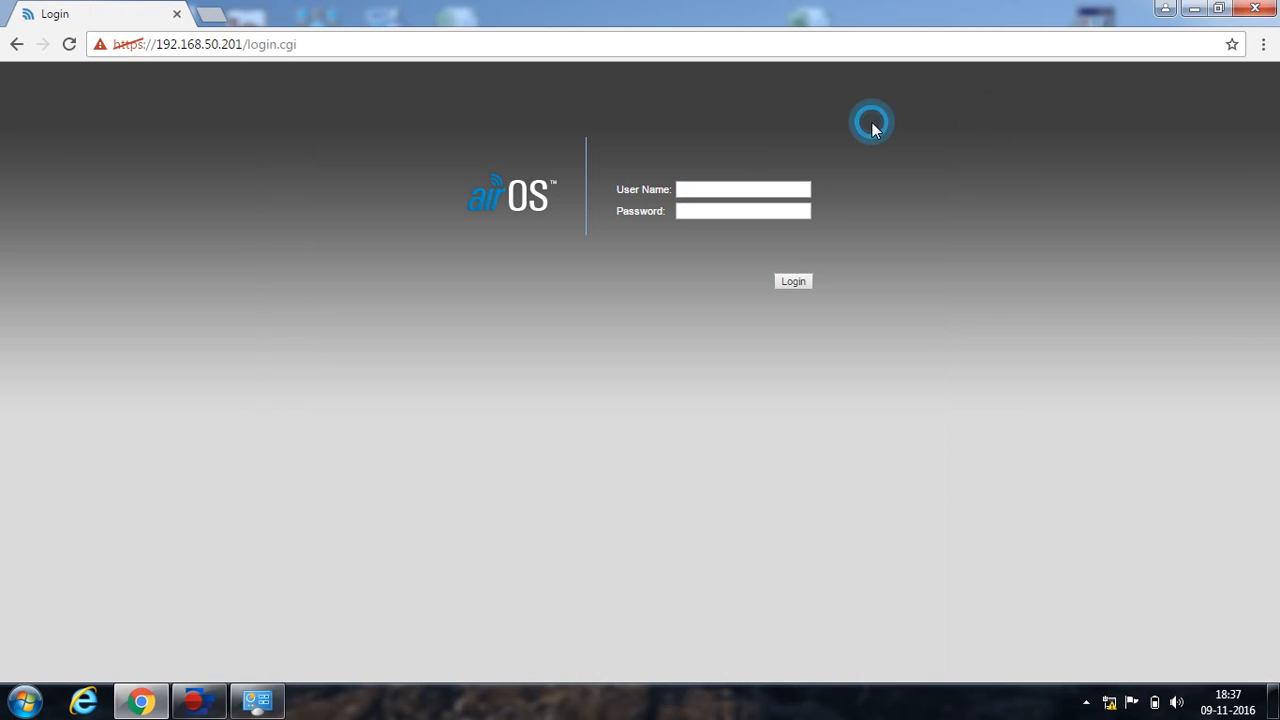